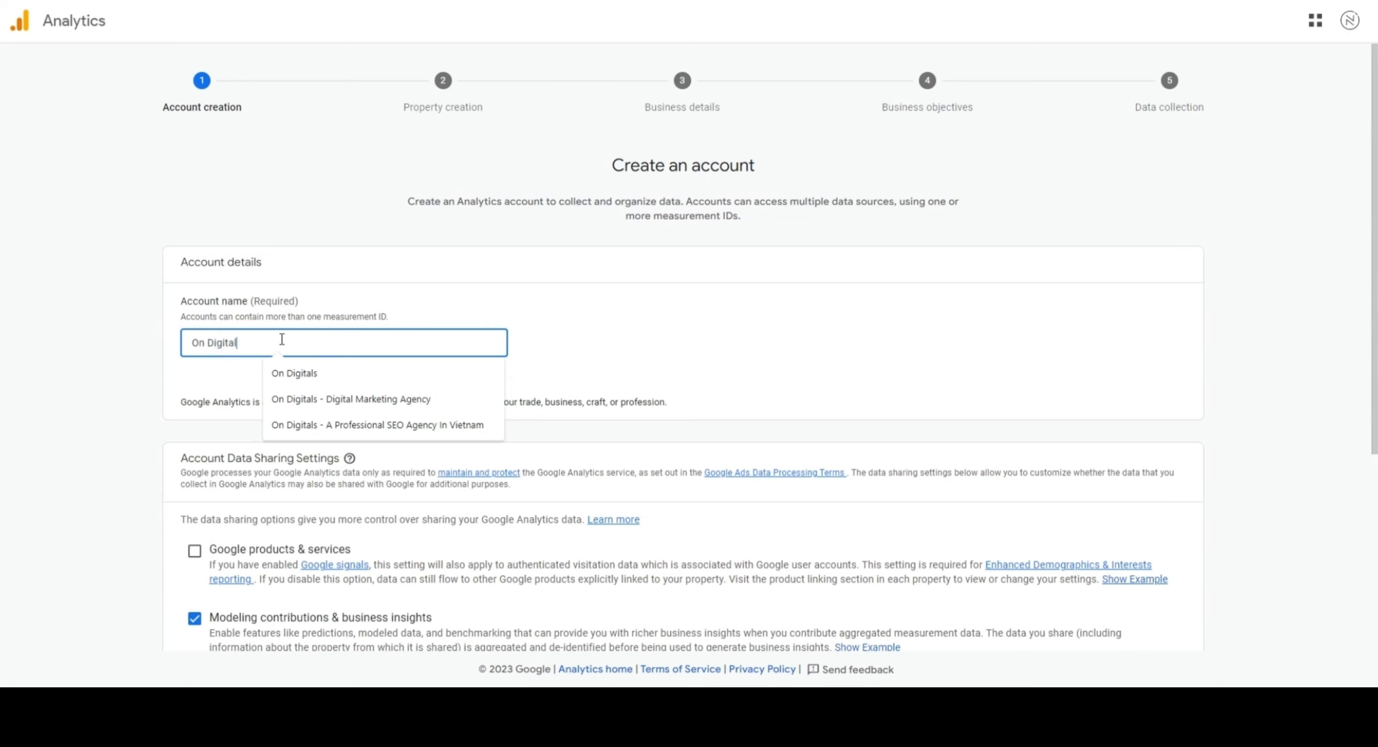
# - Name the Analytics account On Digitals, keep the data sharing settings, and continue to property creation
pyautogui.click(30, 449)
pyautogui.scroll(-5, 85, 447)
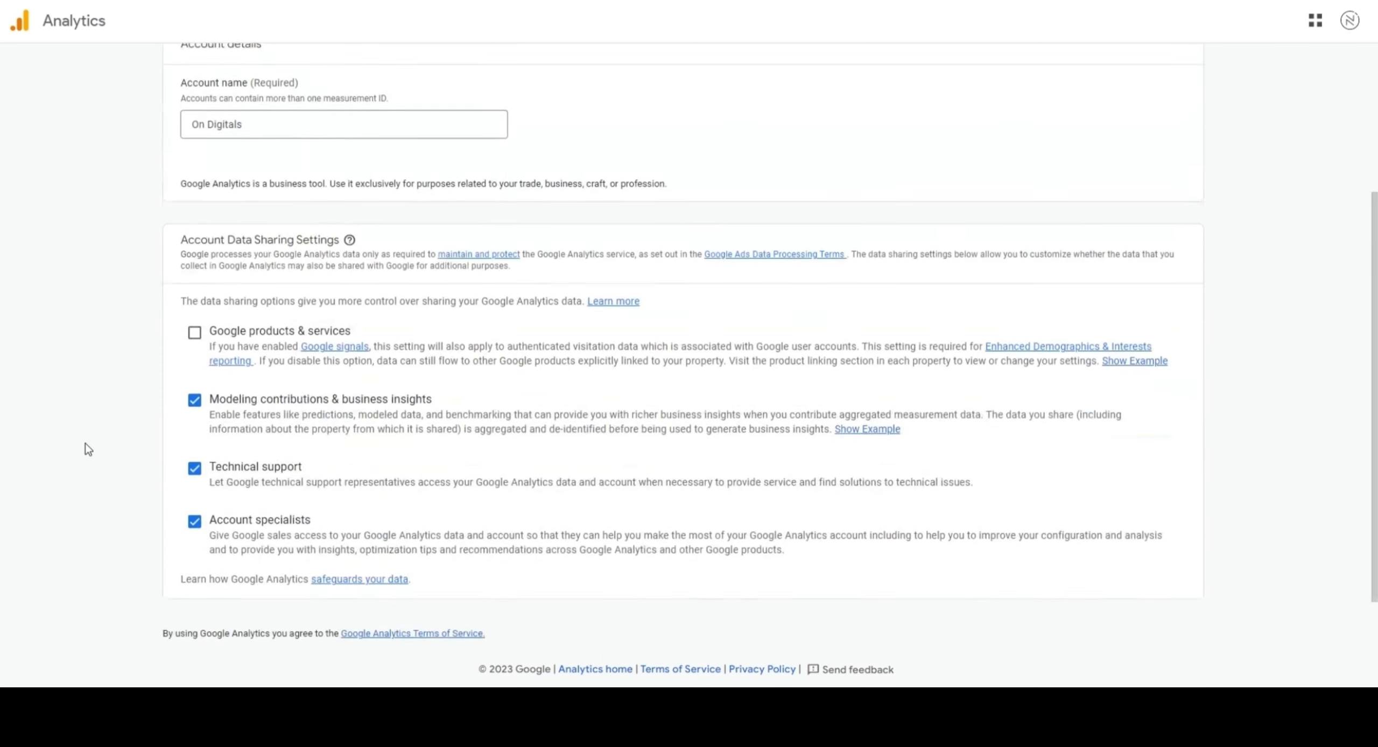
pyautogui.click(204, 612)
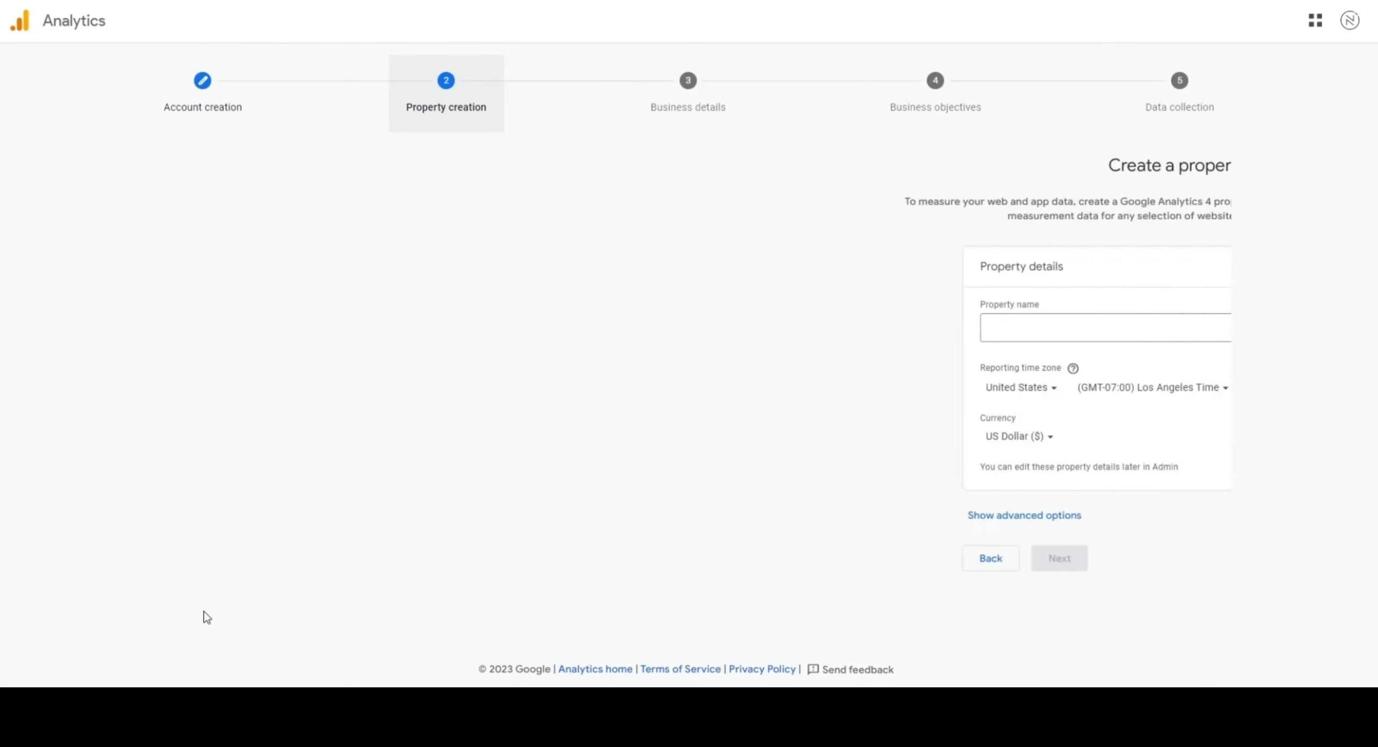
# - Name the property On Digitals and set its reporting time zone to Vietnam
pyautogui.click(518, 326)
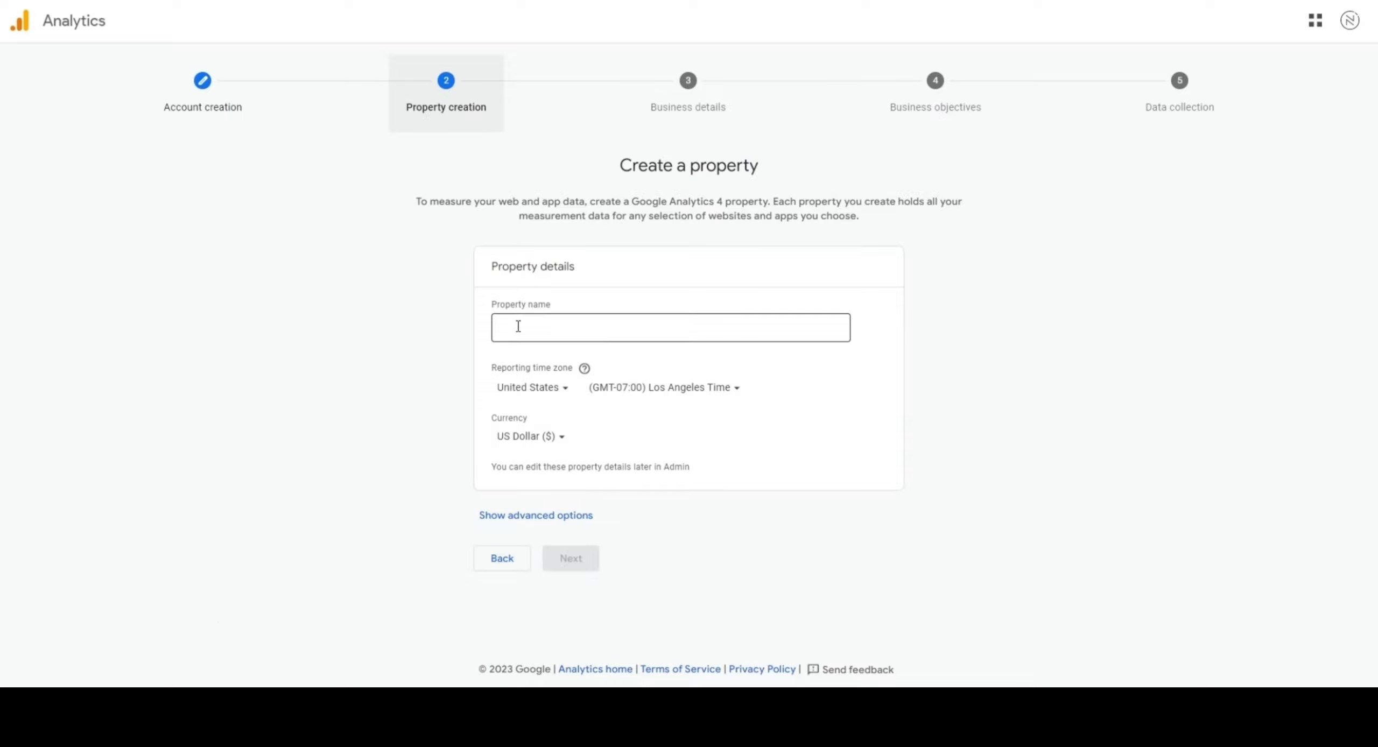
pyautogui.write('OnDigitals')
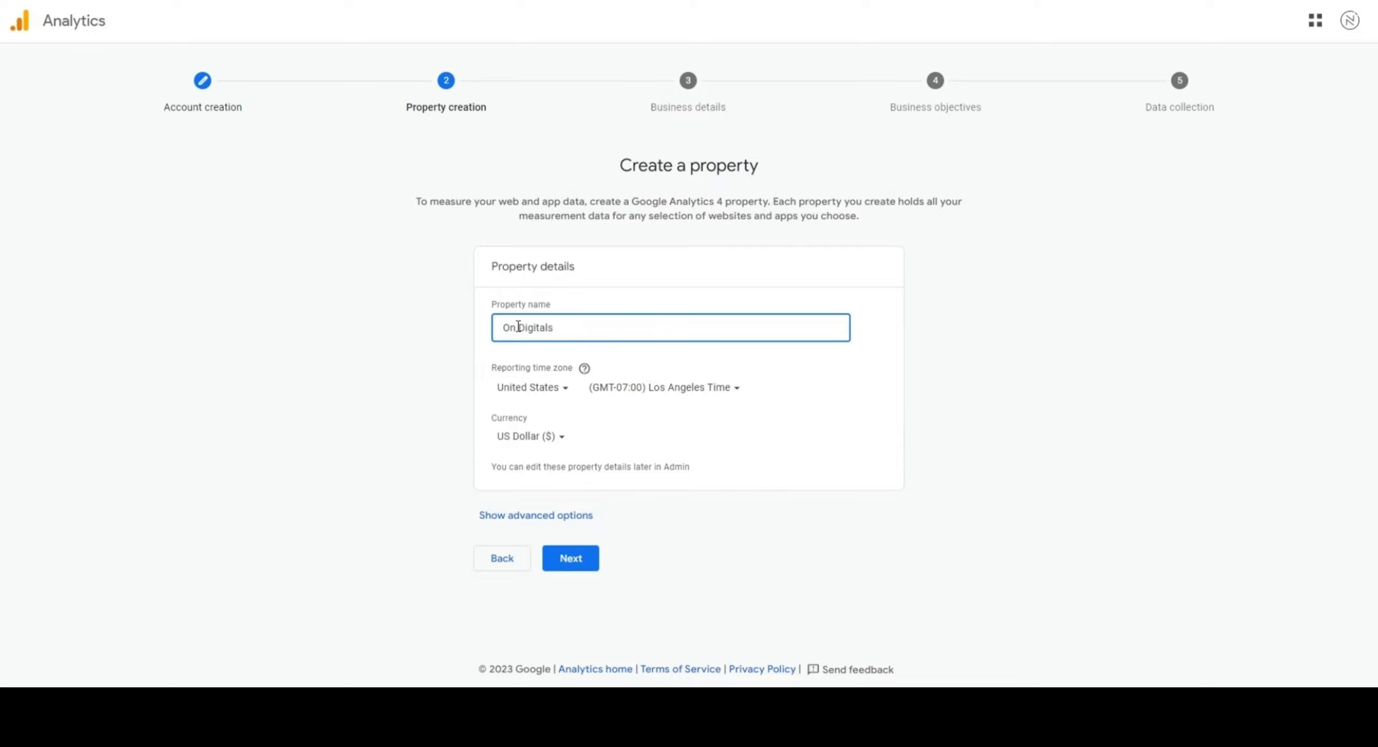
pyautogui.click(561, 393)
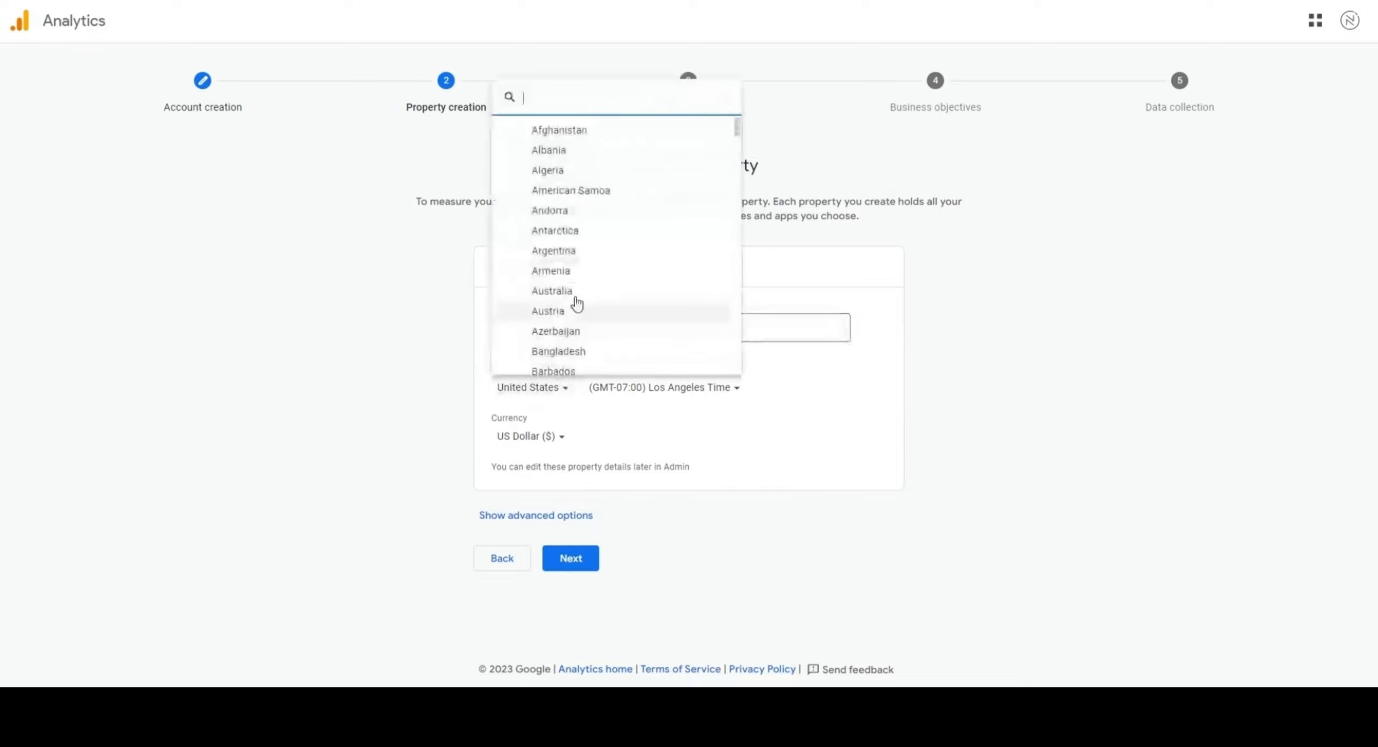
pyautogui.scroll(-20, 576, 304)
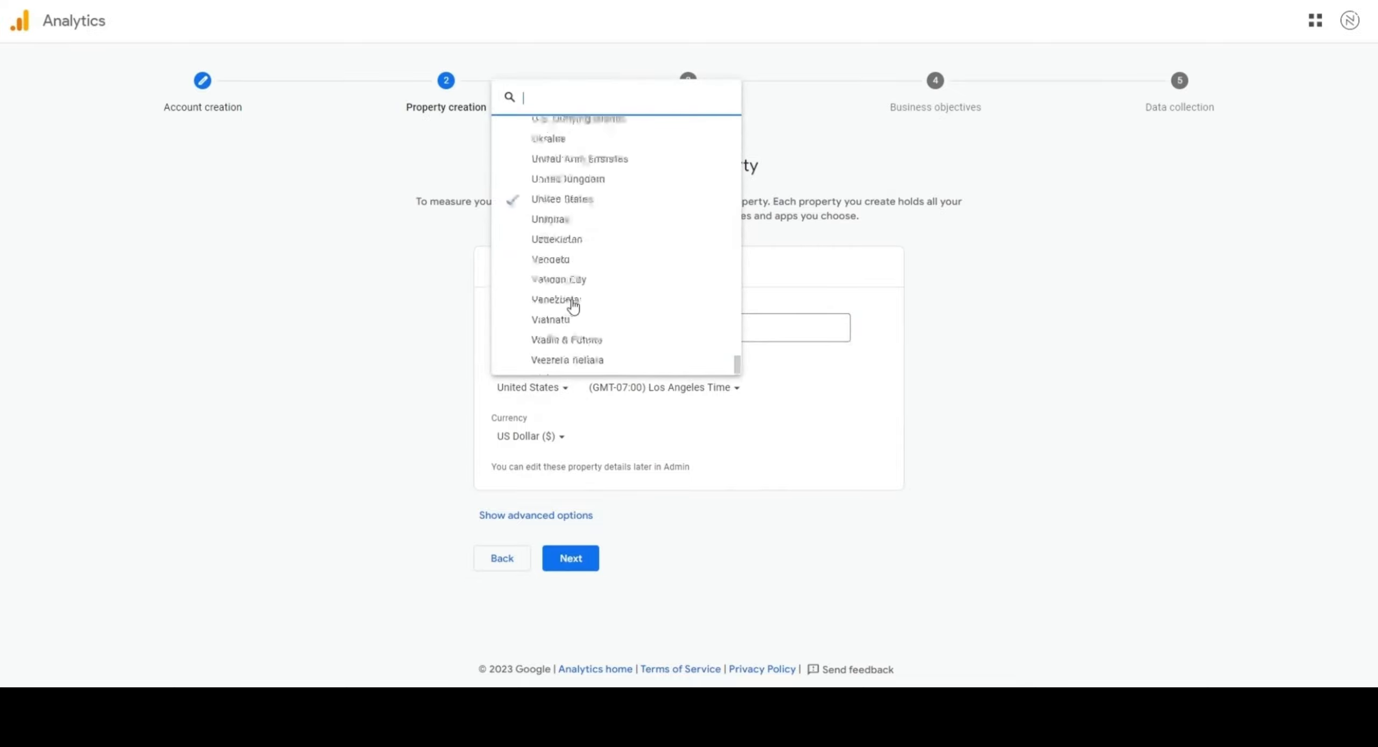
pyautogui.click(577, 321)
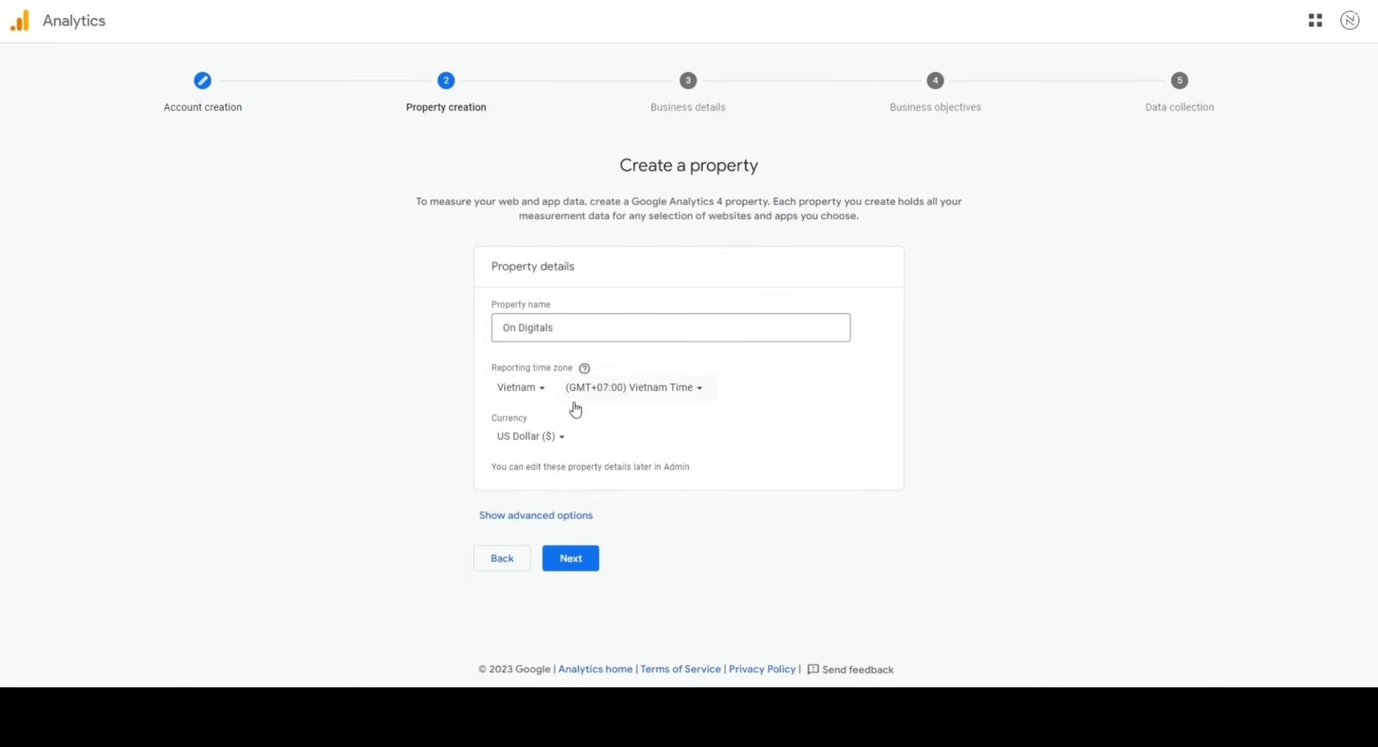
# - Set the property's currency to Vietnamese Dong (₫) and continue to the business details
pyautogui.click(553, 437)
pyautogui.scroll(-20, 619, 302)
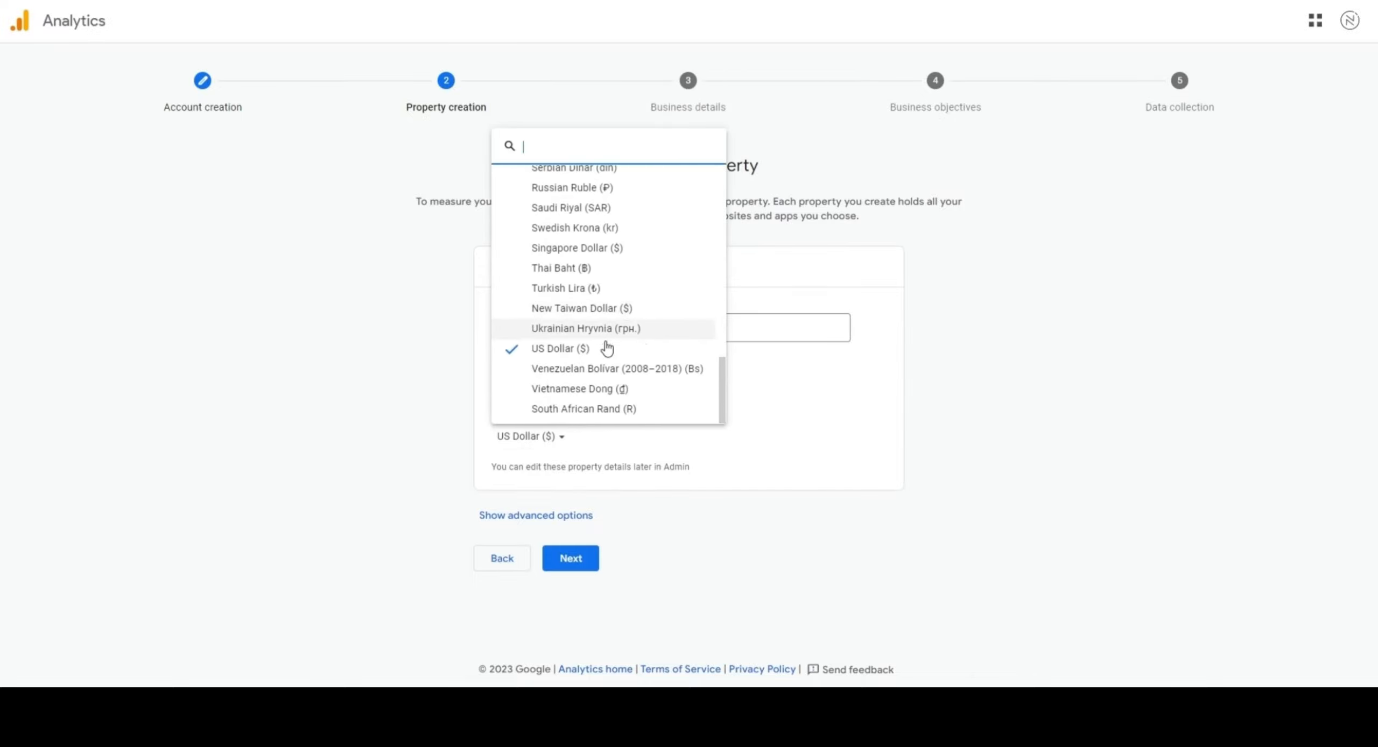
pyautogui.click(594, 389)
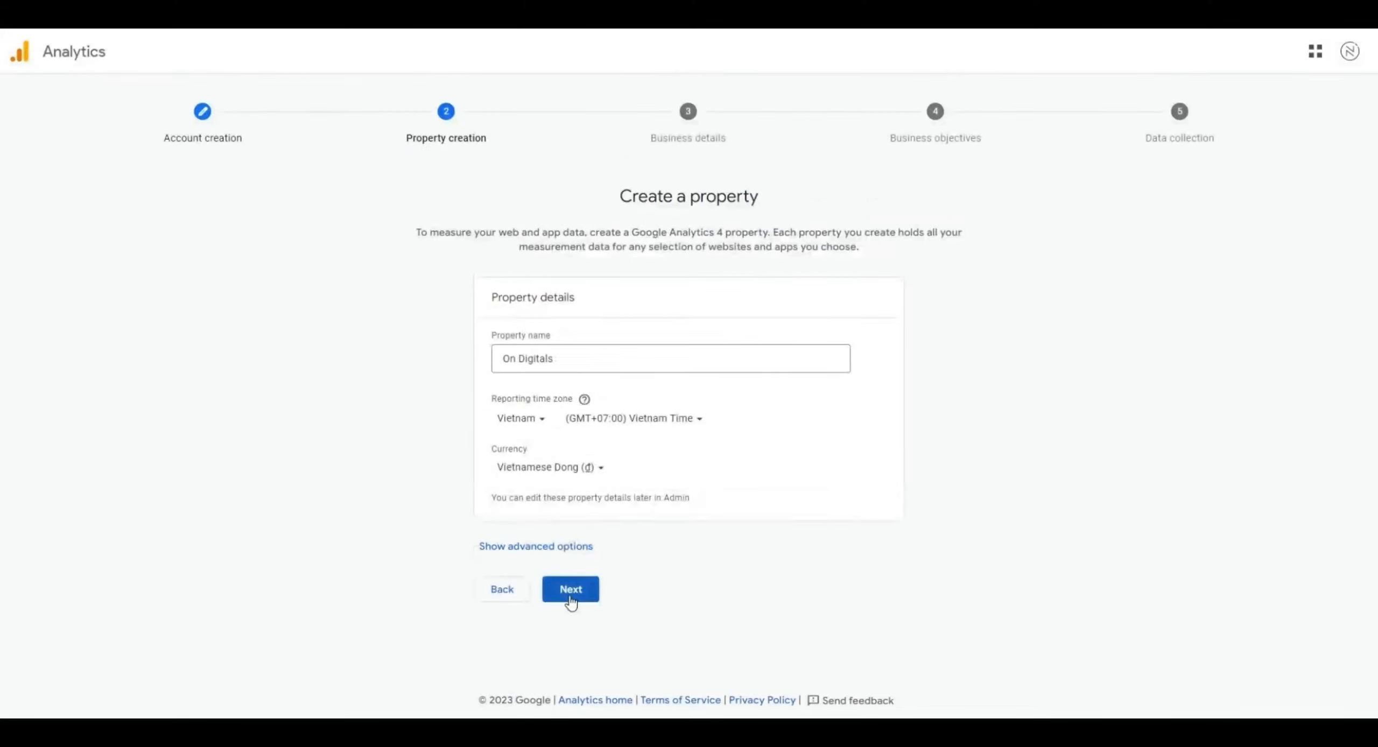
pyautogui.click(570, 569)
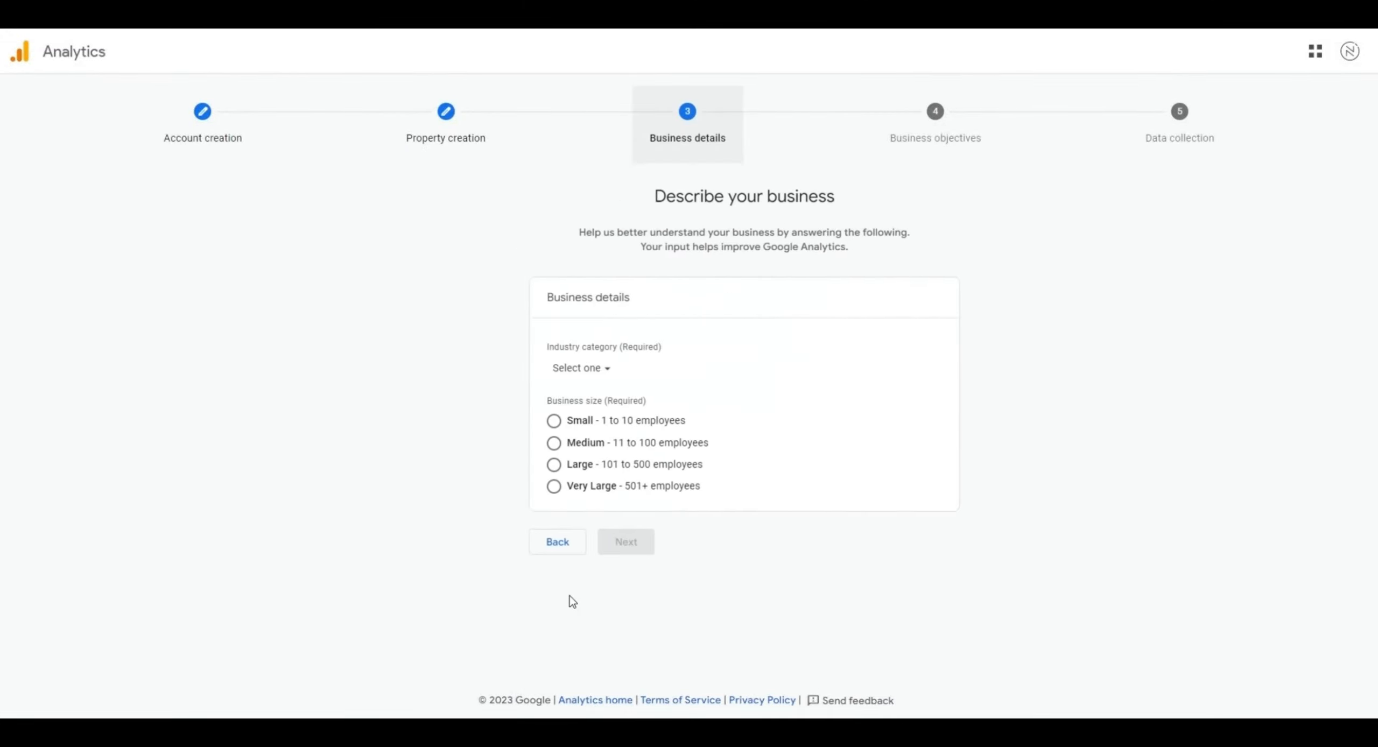
# - Describe the business as Medium, 11 to 100 employees, in the Other Business Activity category, and continue to the objectives
pyautogui.click(544, 448)
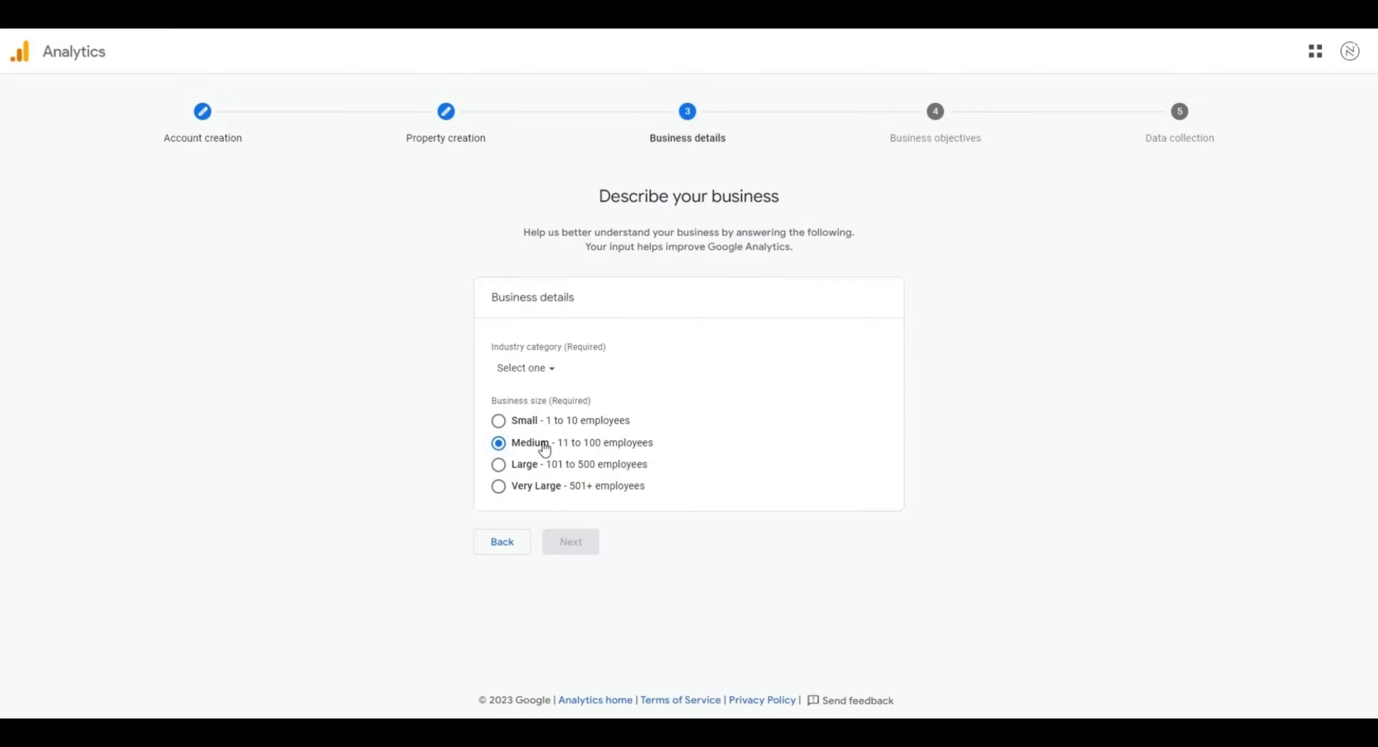
pyautogui.click(544, 368)
pyautogui.scroll(-5, 576, 516)
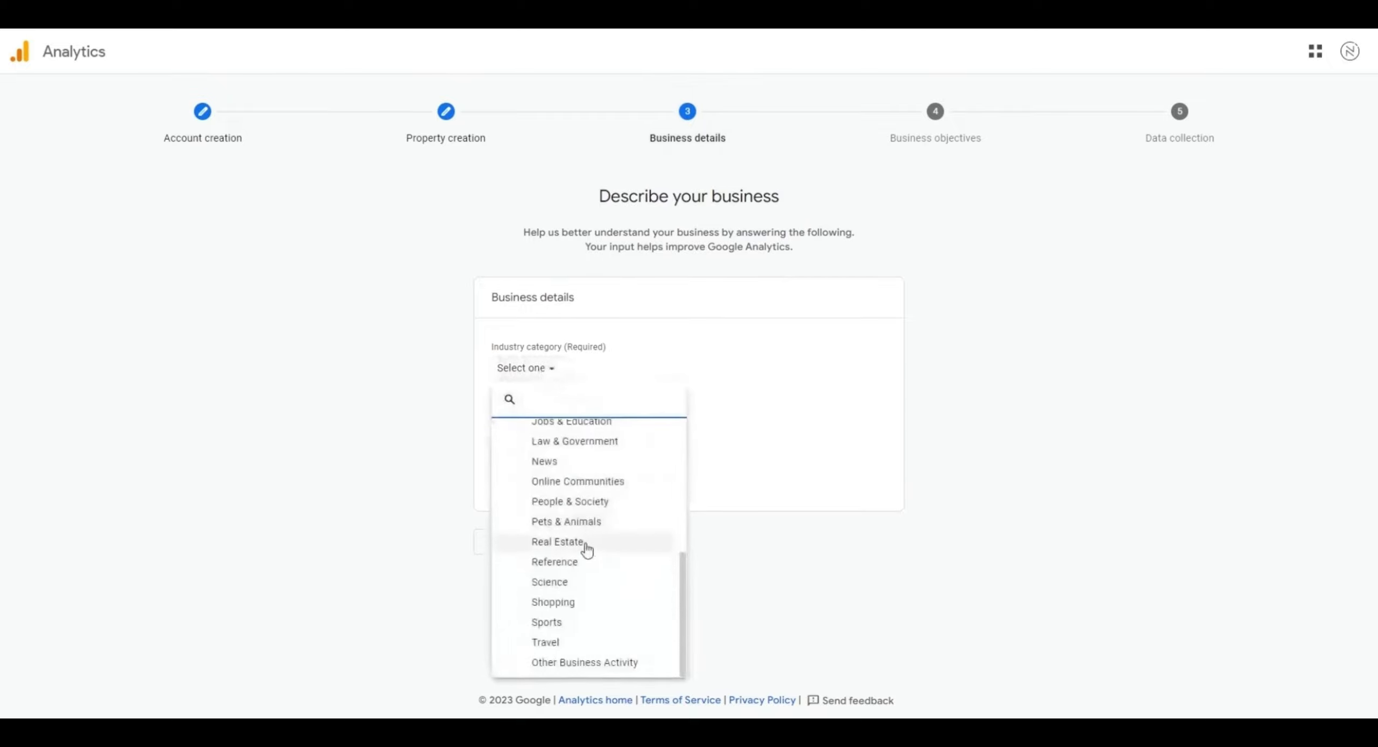
pyautogui.click(565, 663)
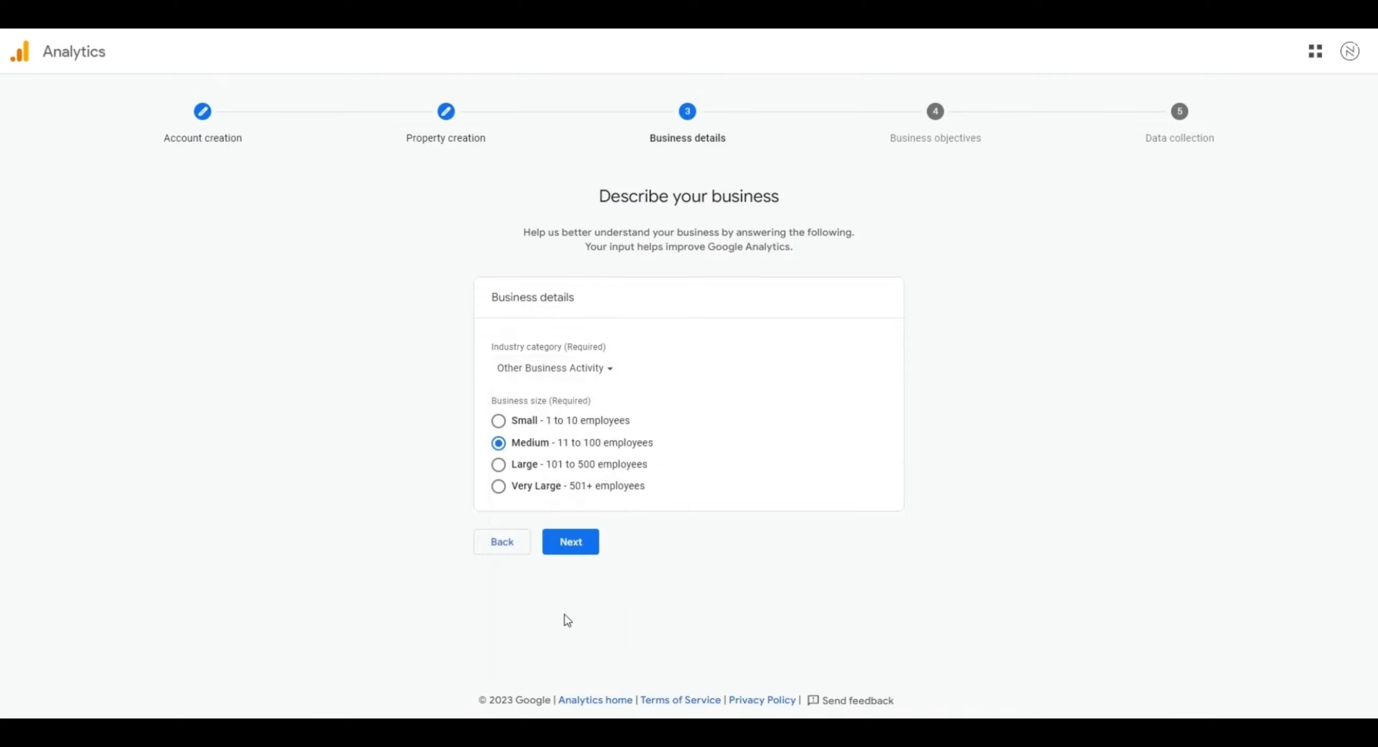
pyautogui.click(569, 542)
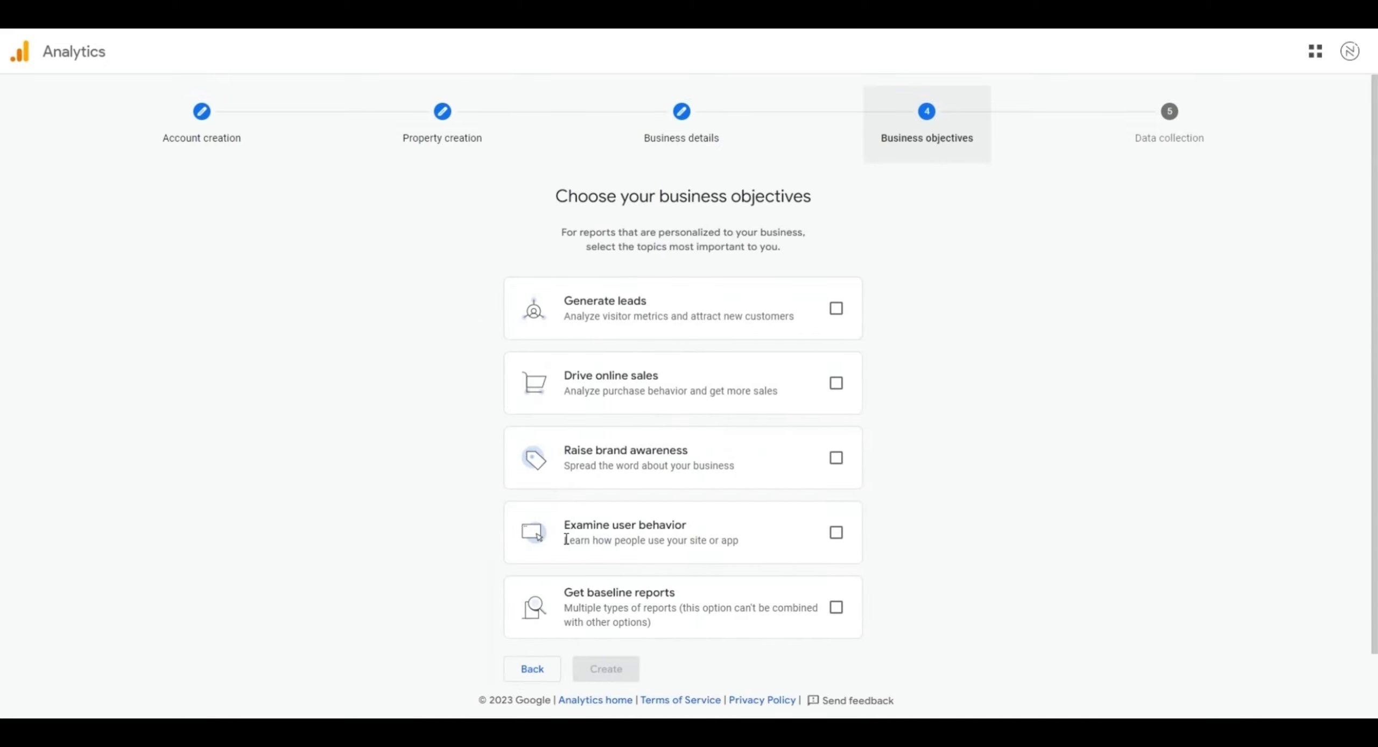
# - Choose Get baseline reports as the business objective and submit the account for creation
pyautogui.click(836, 608)
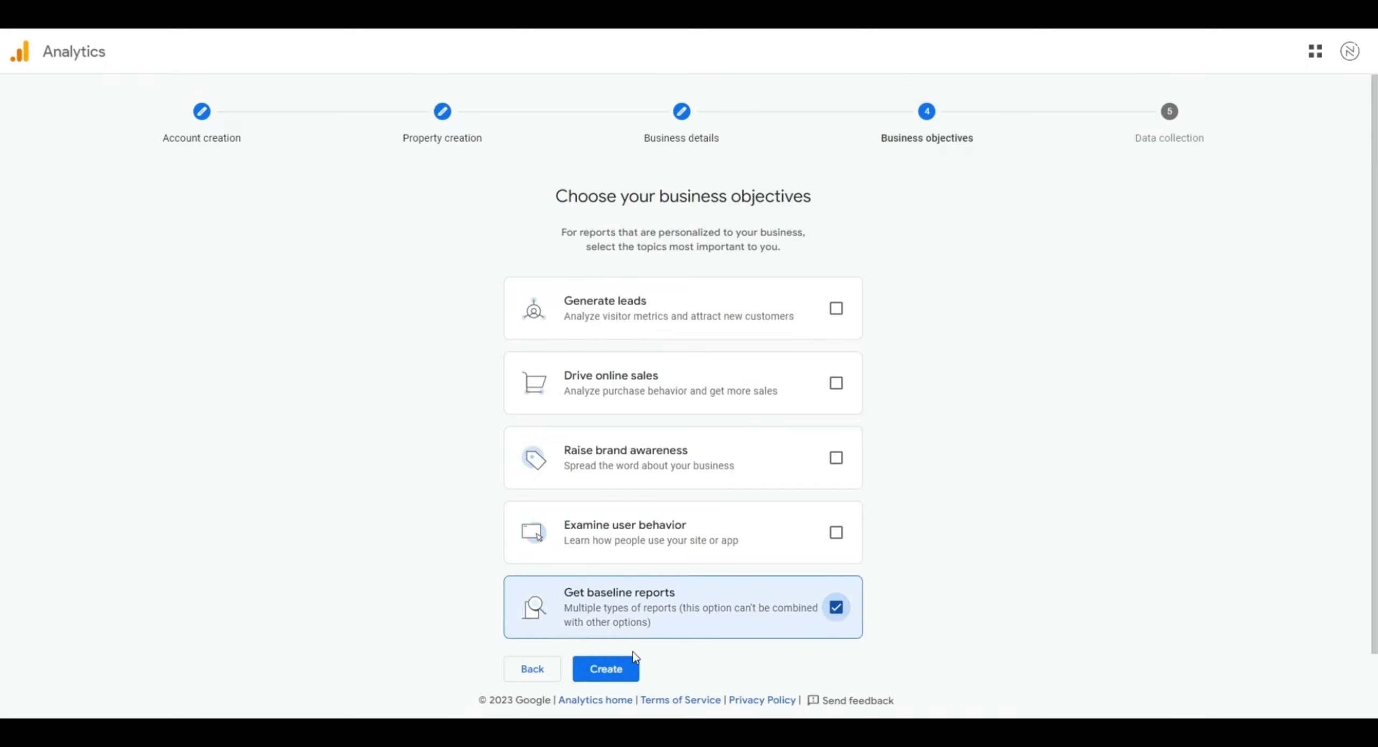
pyautogui.click(617, 673)
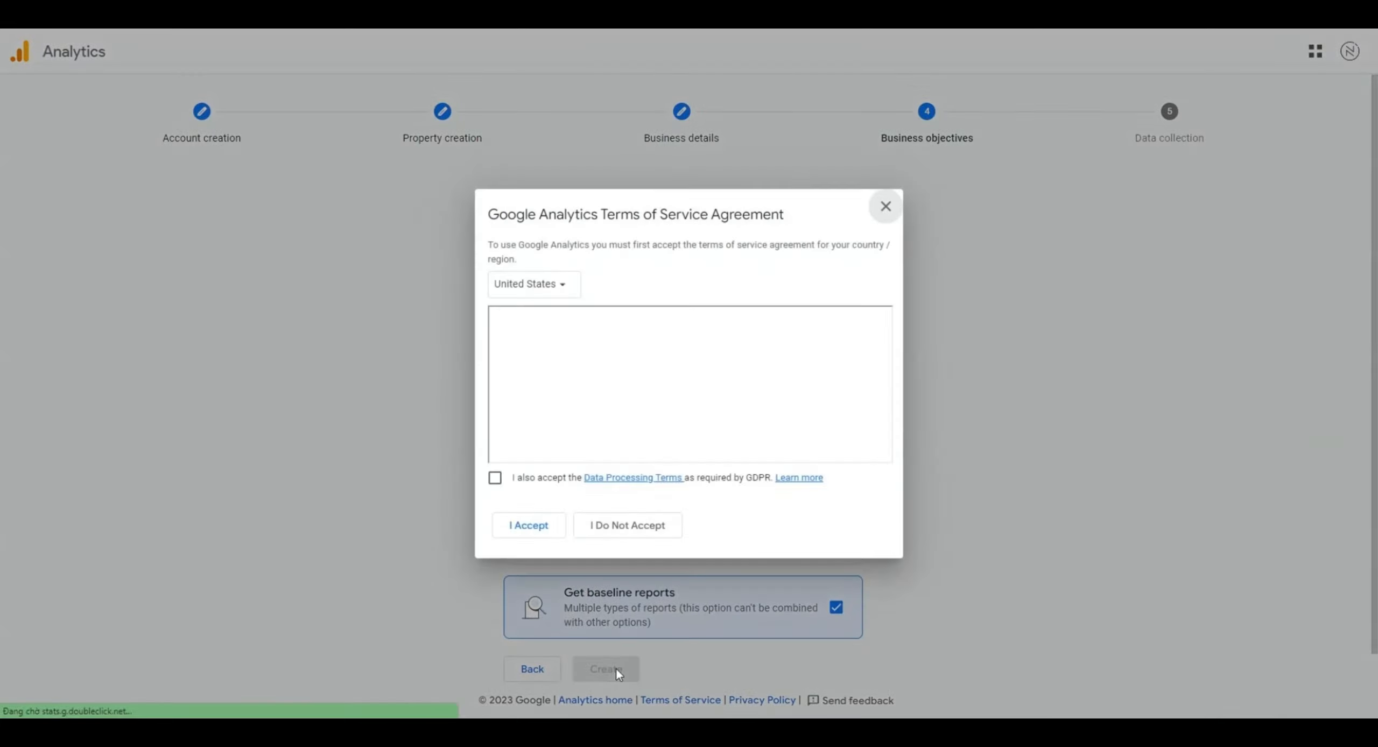
# - Set the terms of service country to Vietnam and accept the agreement together with the GDPR Data Processing Terms
pyautogui.click(529, 290)
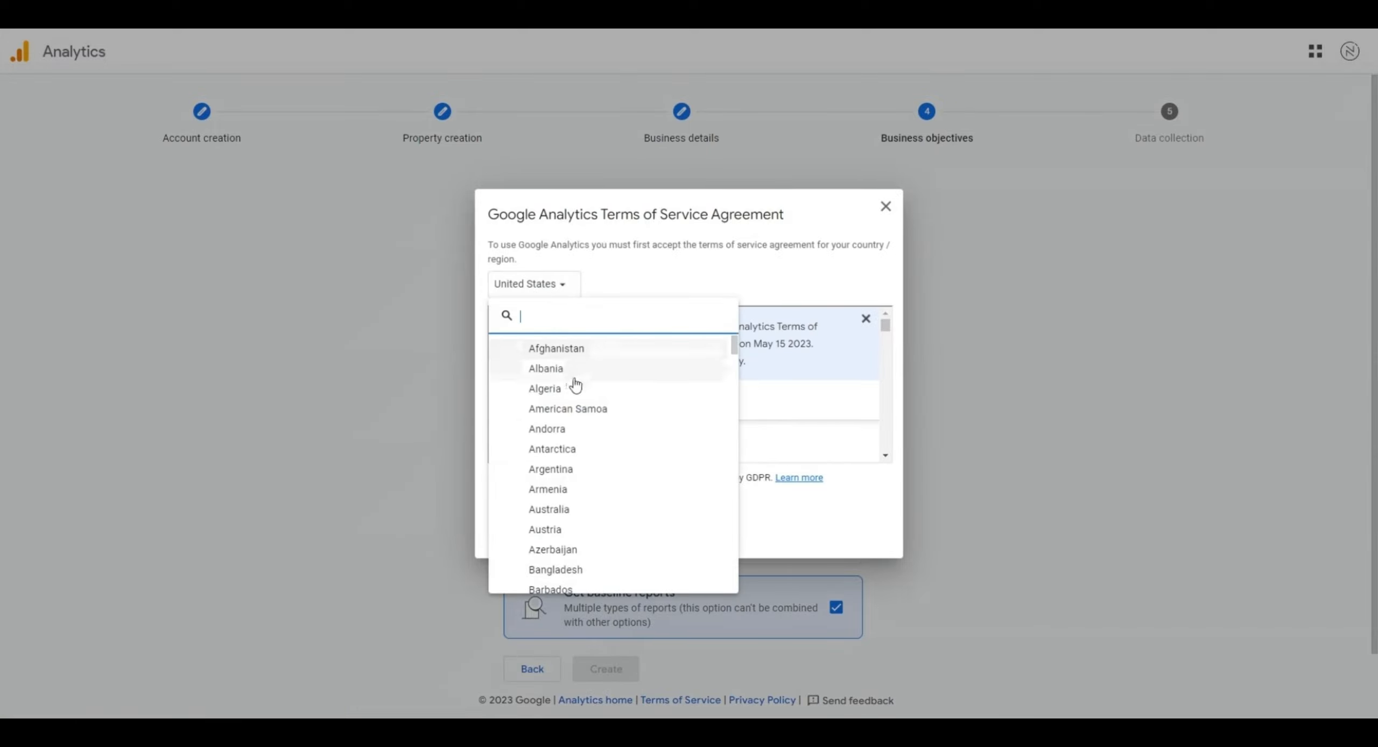
pyautogui.scroll(-2, 581, 407)
pyautogui.scroll(-10, 581, 407)
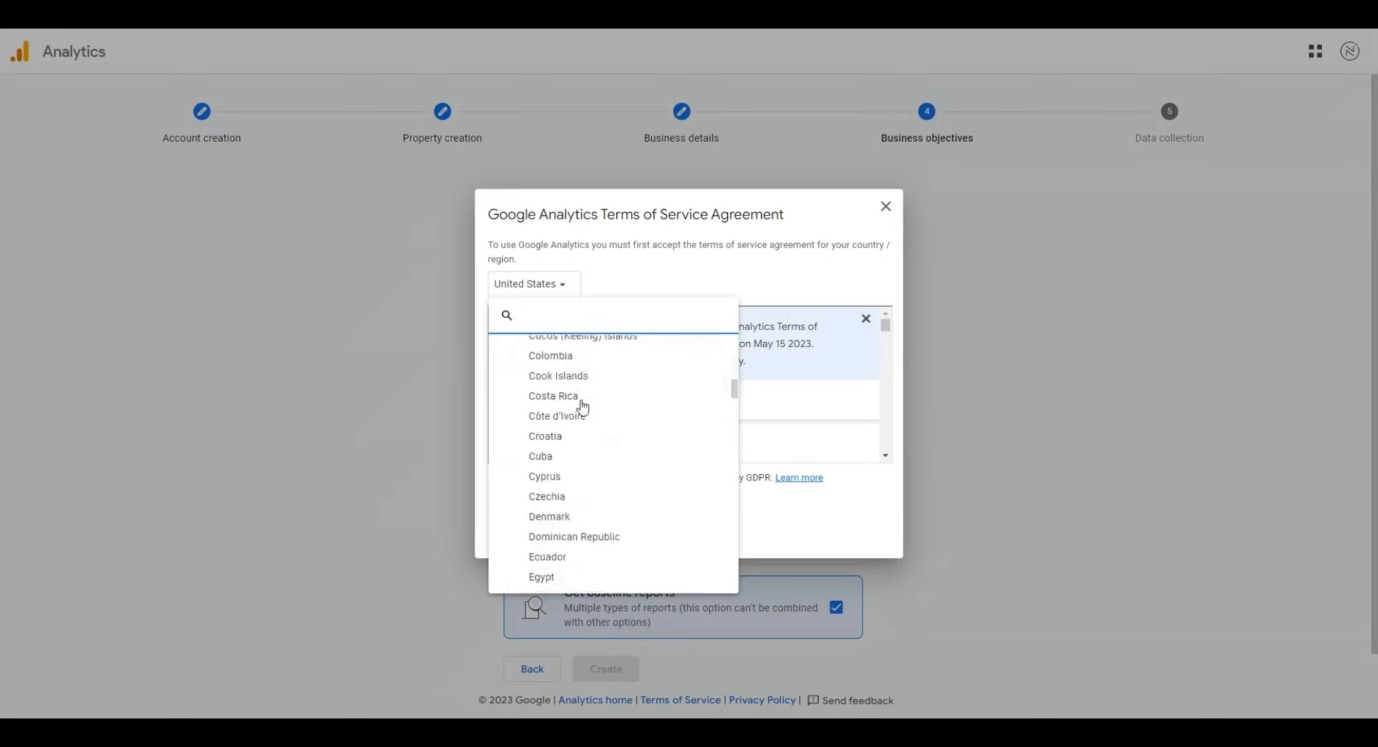
pyautogui.scroll(-15, 583, 408)
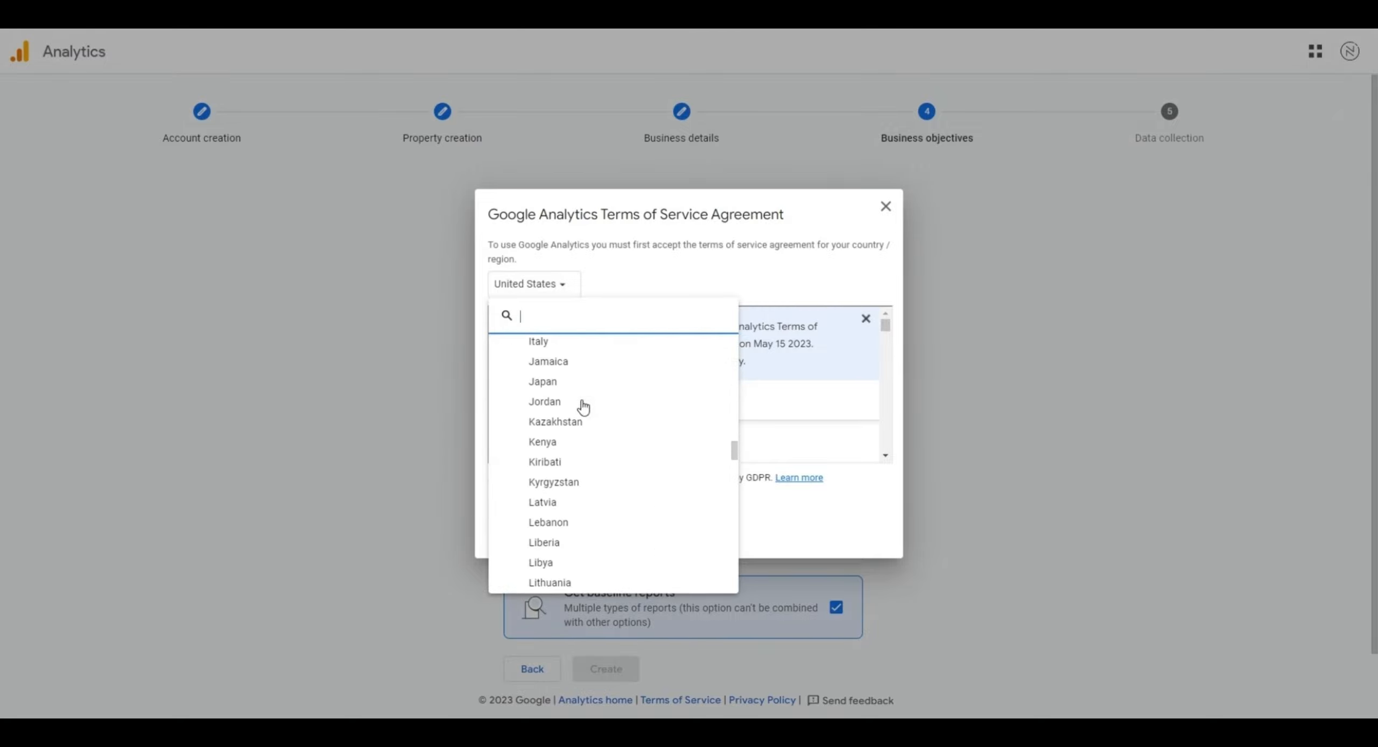
pyautogui.scroll(-15, 584, 407)
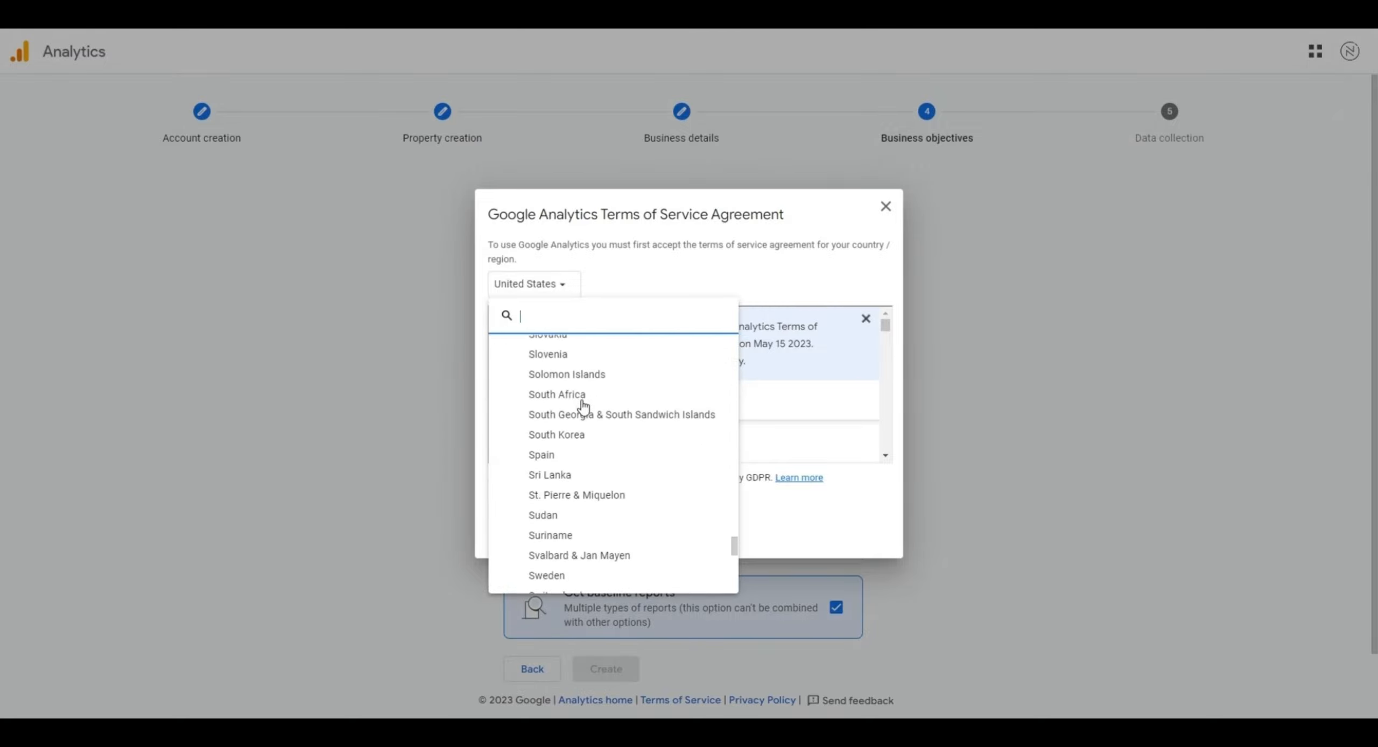
pyautogui.scroll(-2, 584, 407)
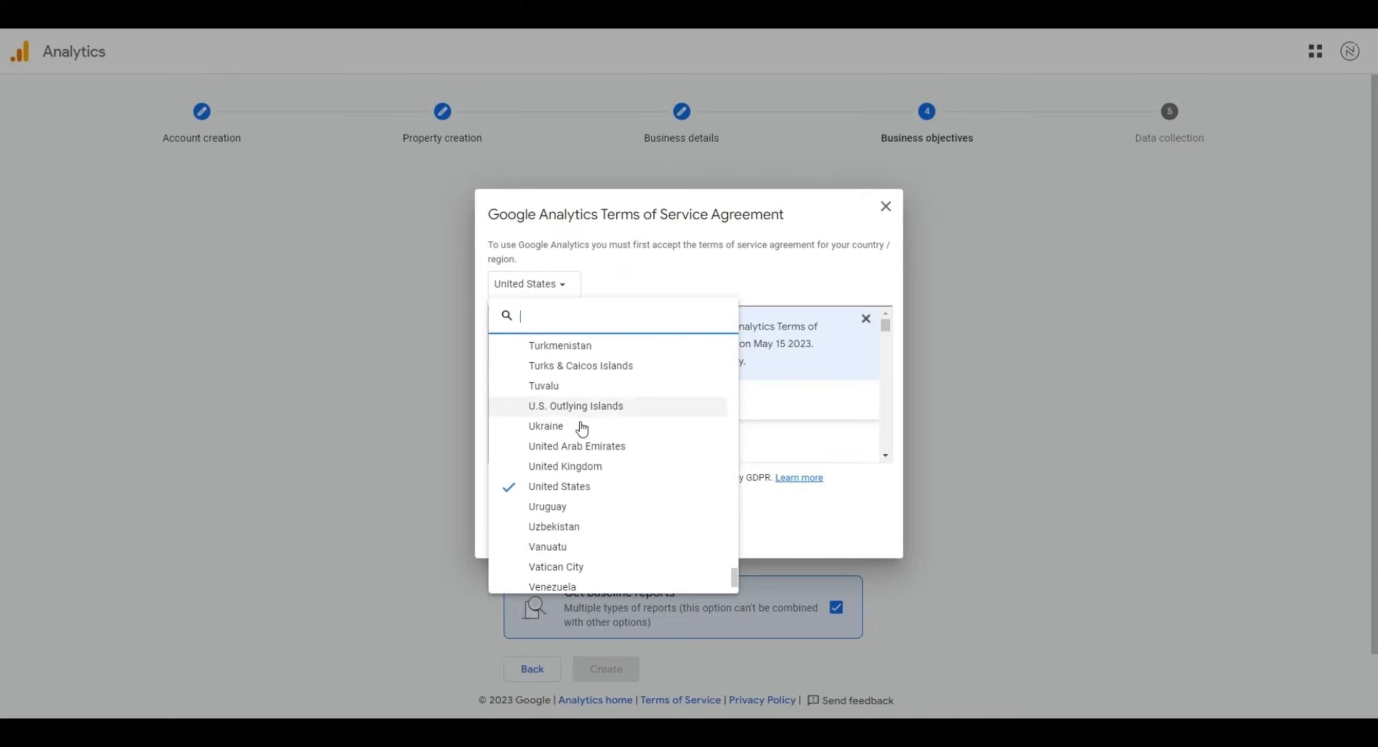
pyautogui.scroll(-1, 558, 555)
pyautogui.click(557, 539)
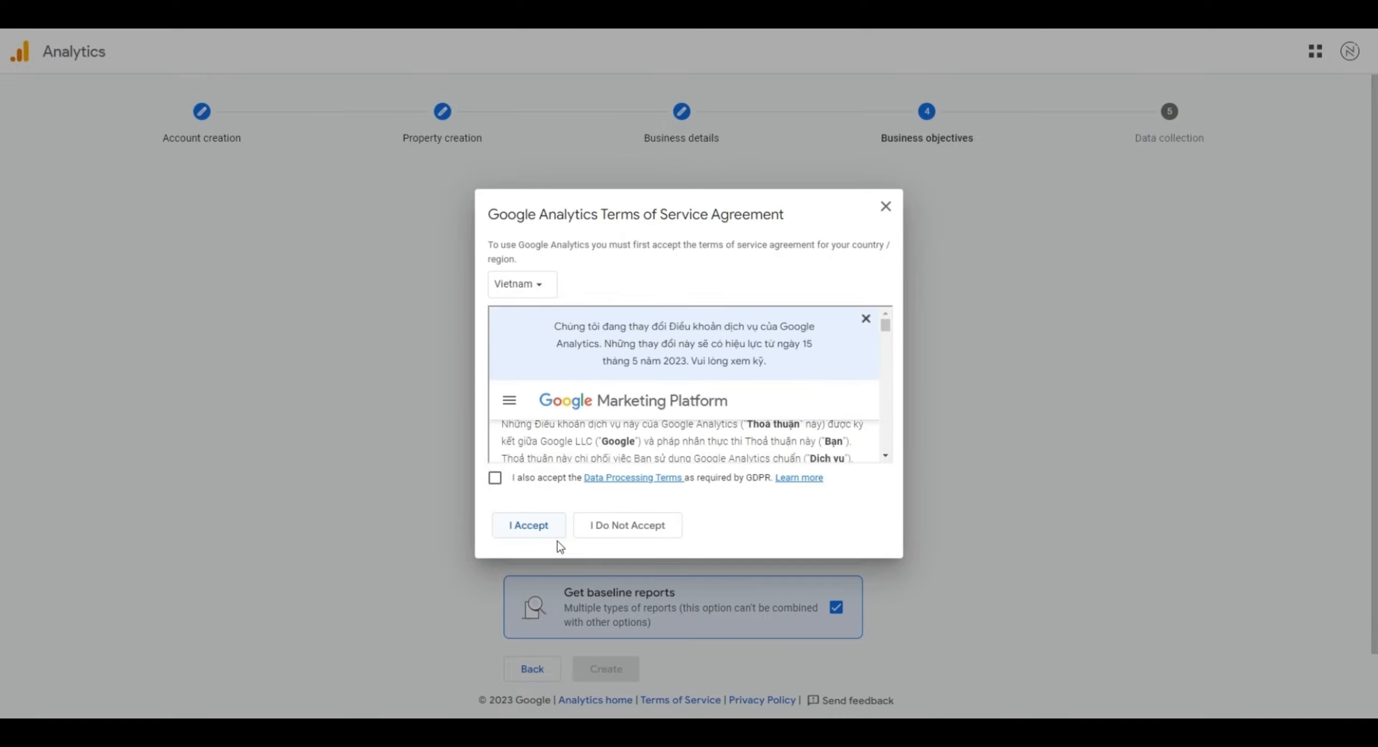
pyautogui.click(495, 477)
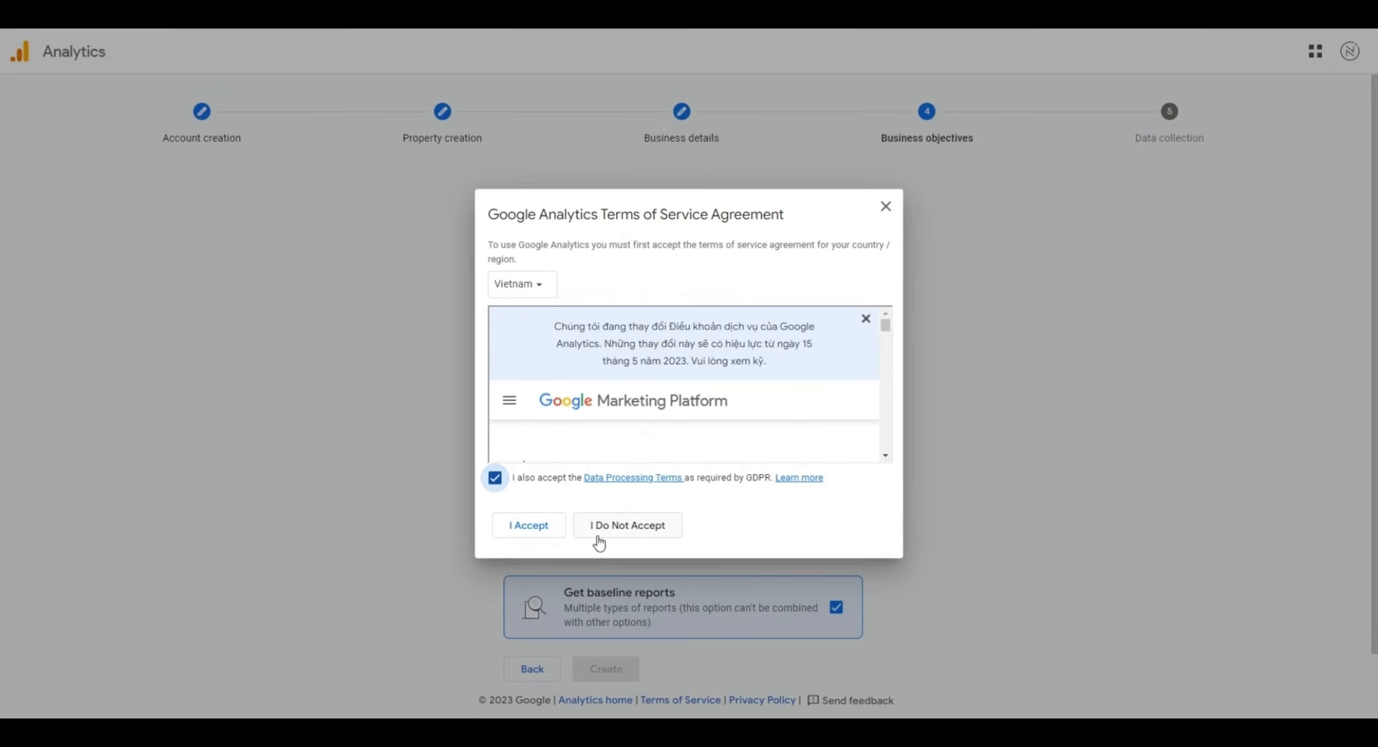
pyautogui.click(529, 526)
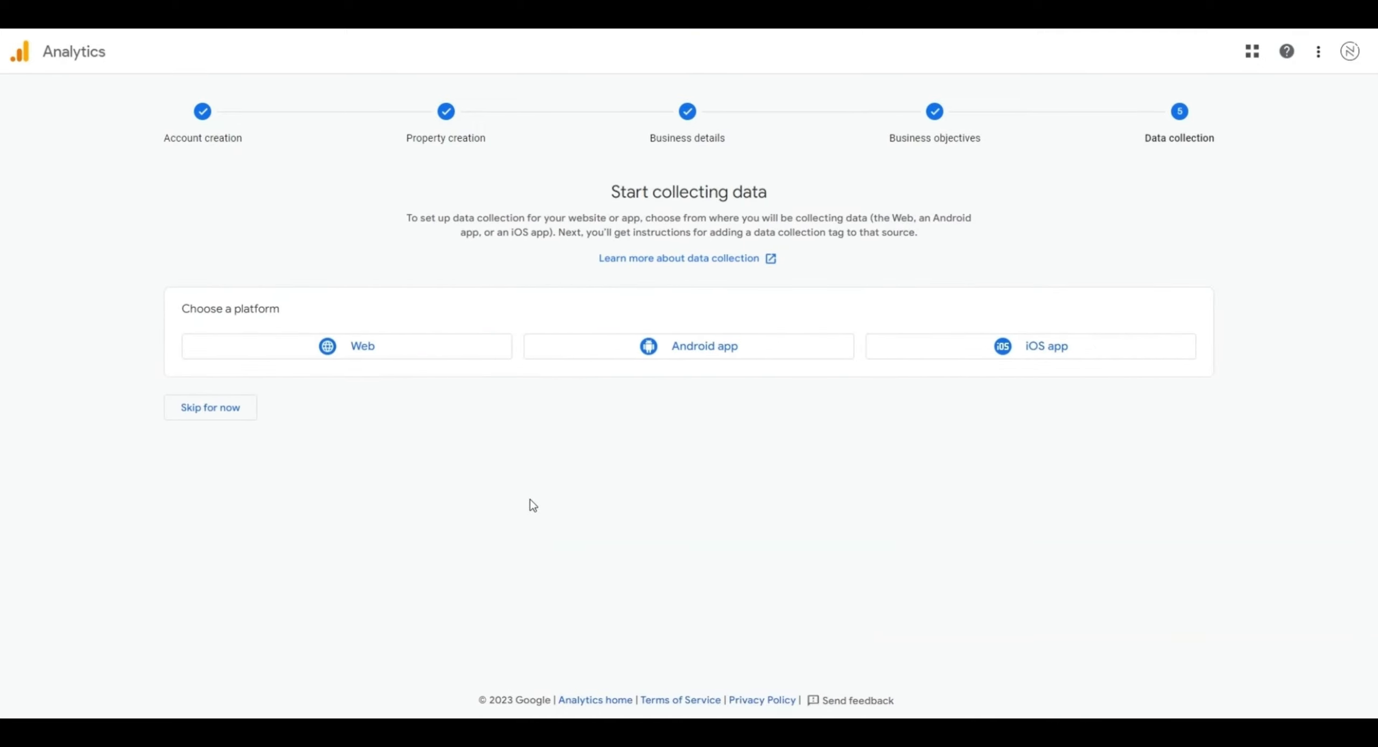
pyautogui.click(402, 359)
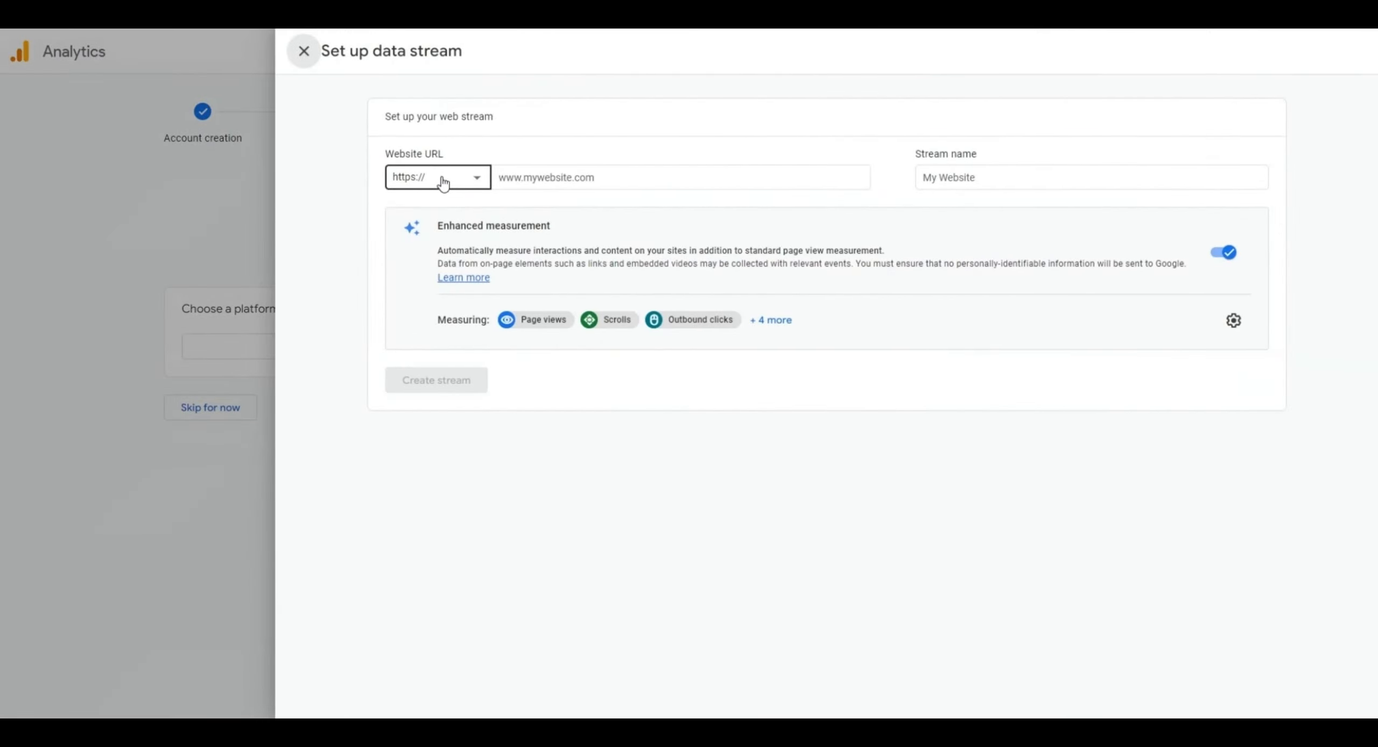
pyautogui.click(517, 178)
pyautogui.write('digitals.com')
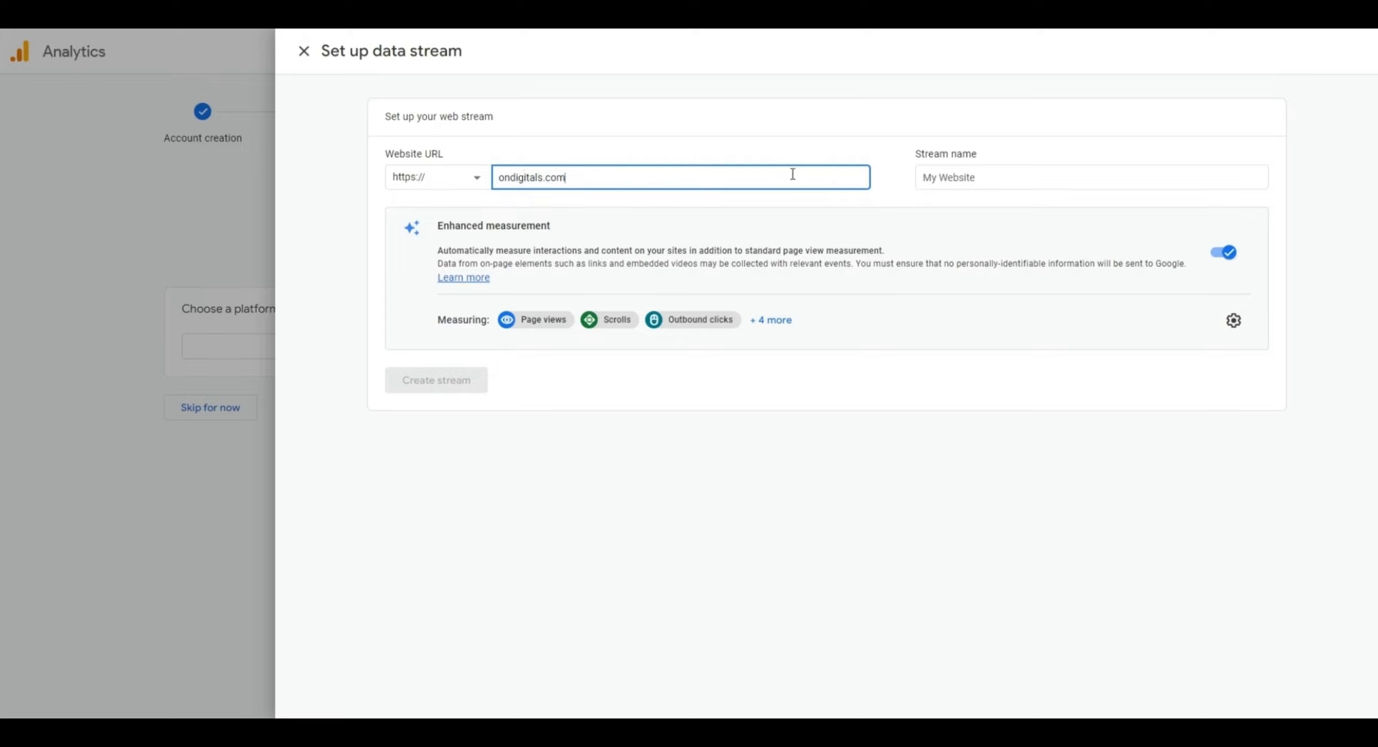
pyautogui.click(954, 200)
pyautogui.click(954, 180)
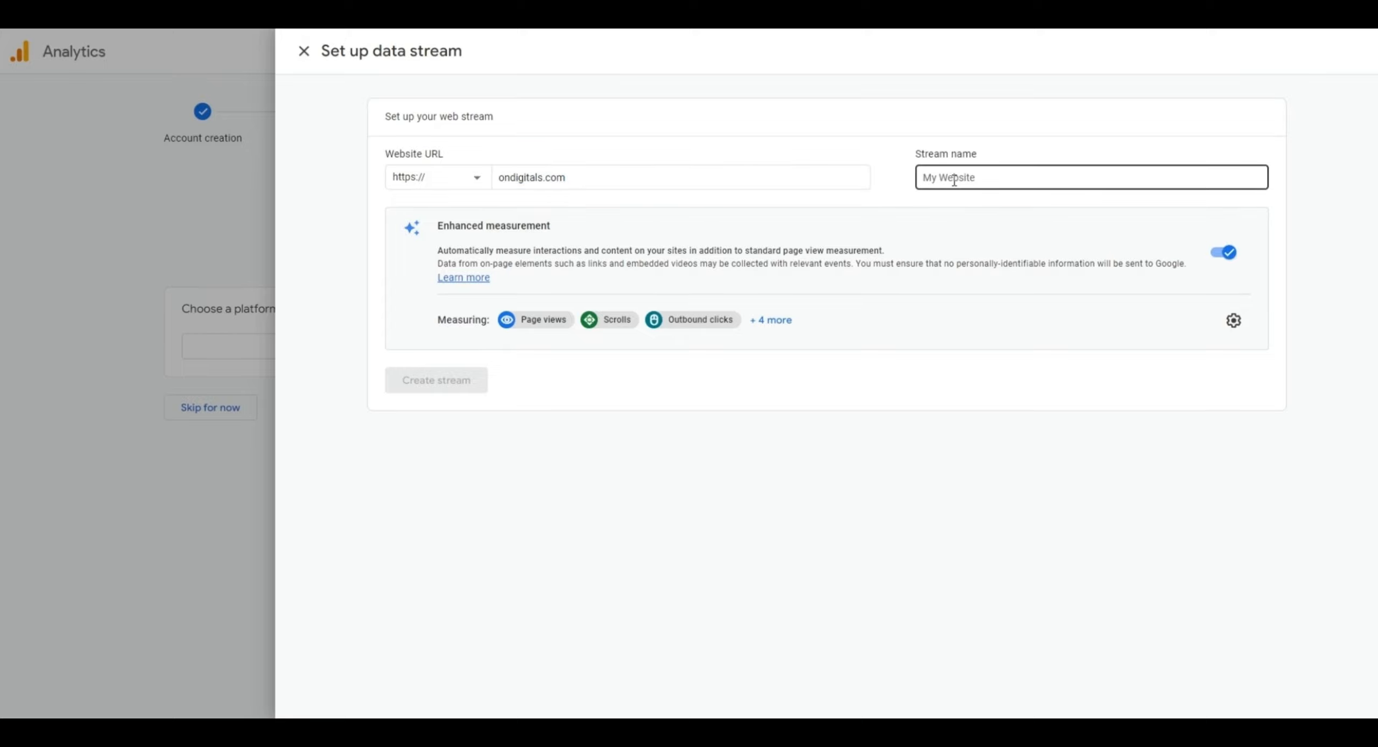
pyautogui.click(959, 178)
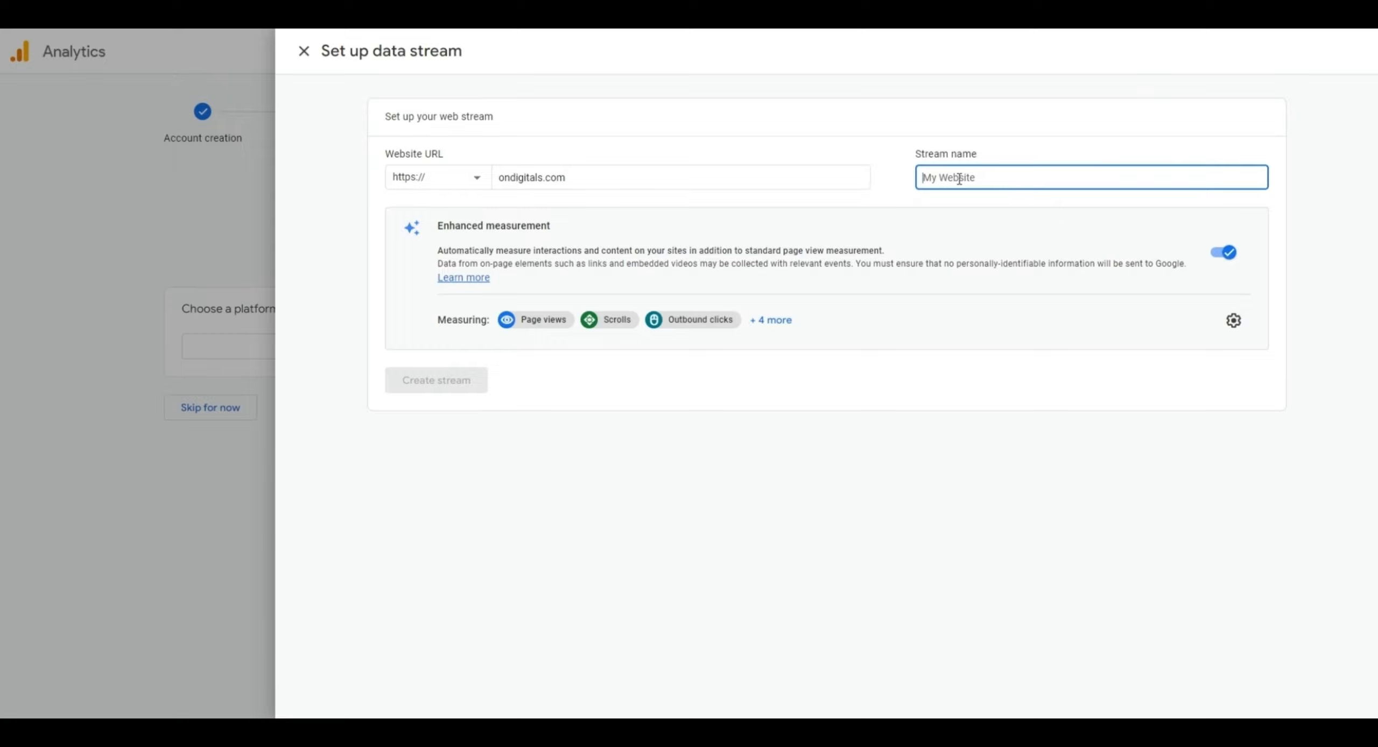
pyautogui.write('On Digitals')
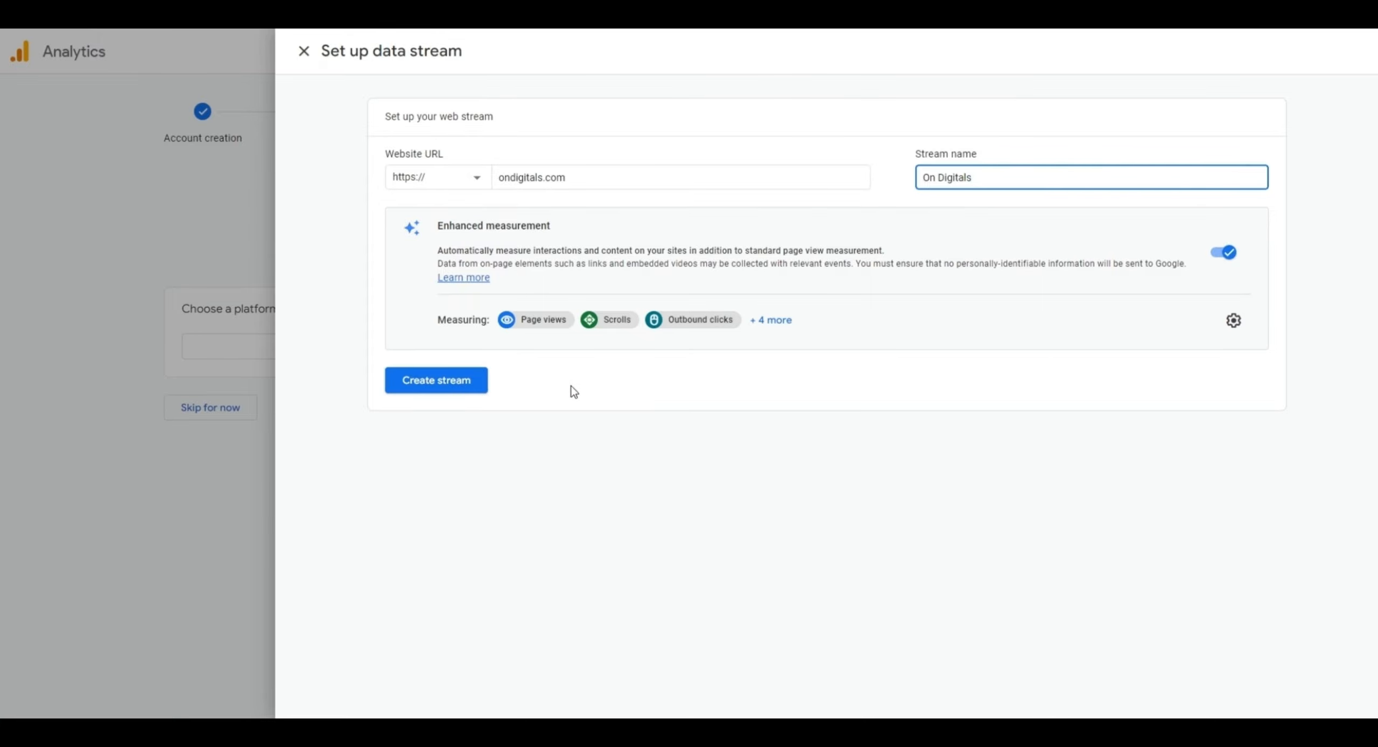
pyautogui.click(456, 388)
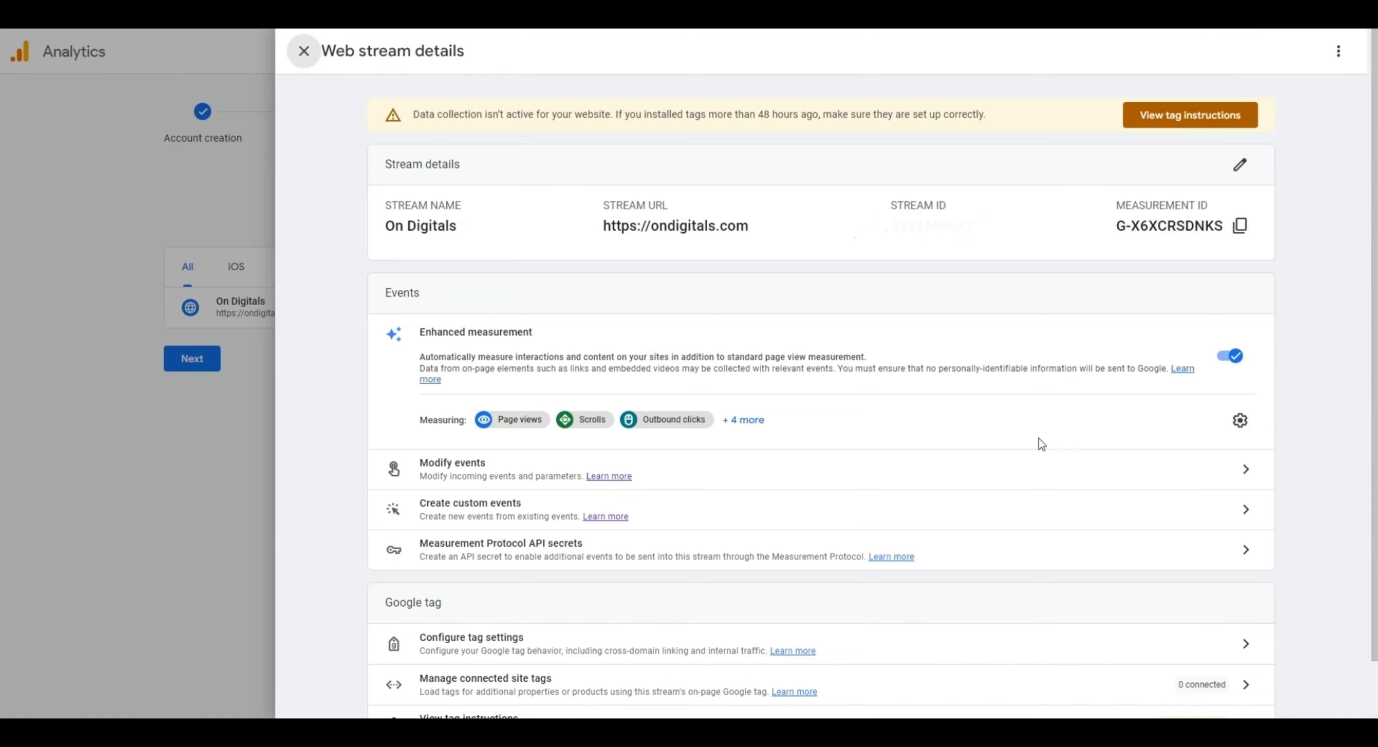
pyautogui.click(300, 51)
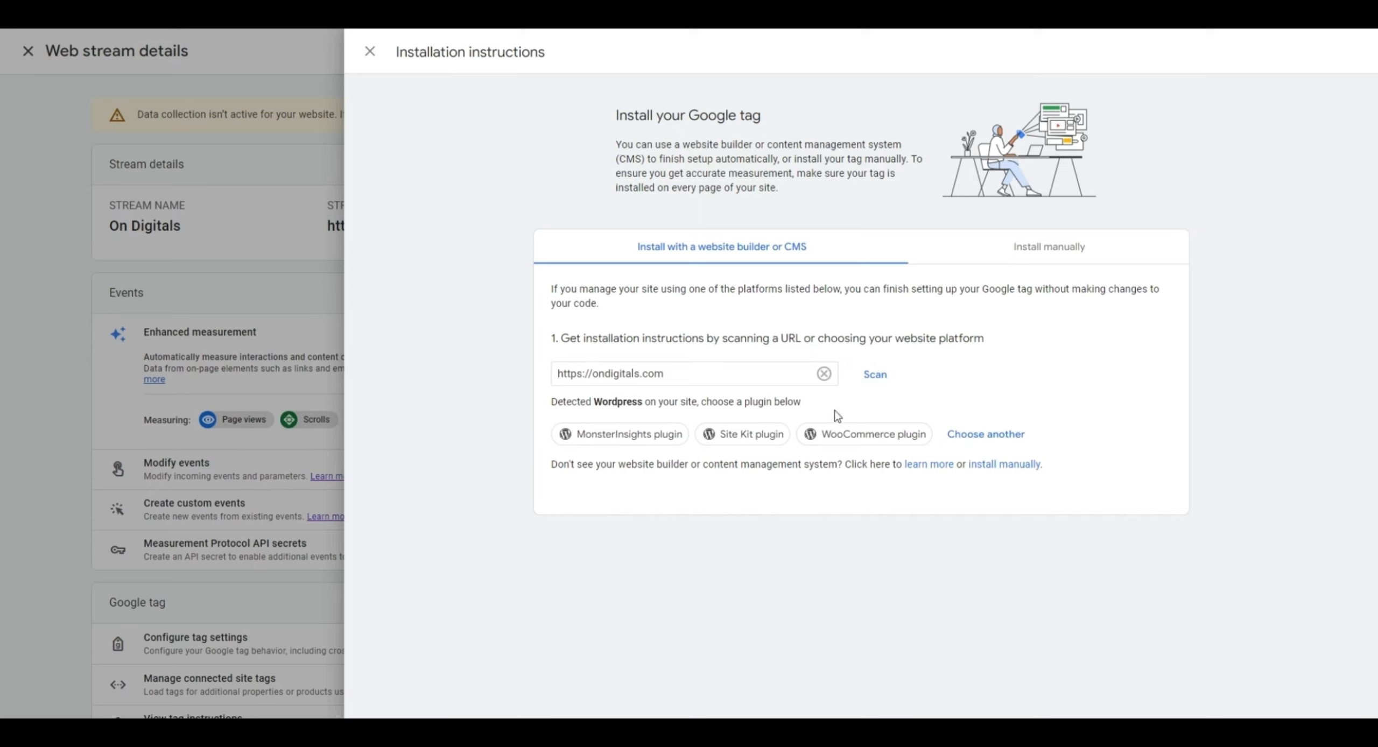
pyautogui.click(873, 377)
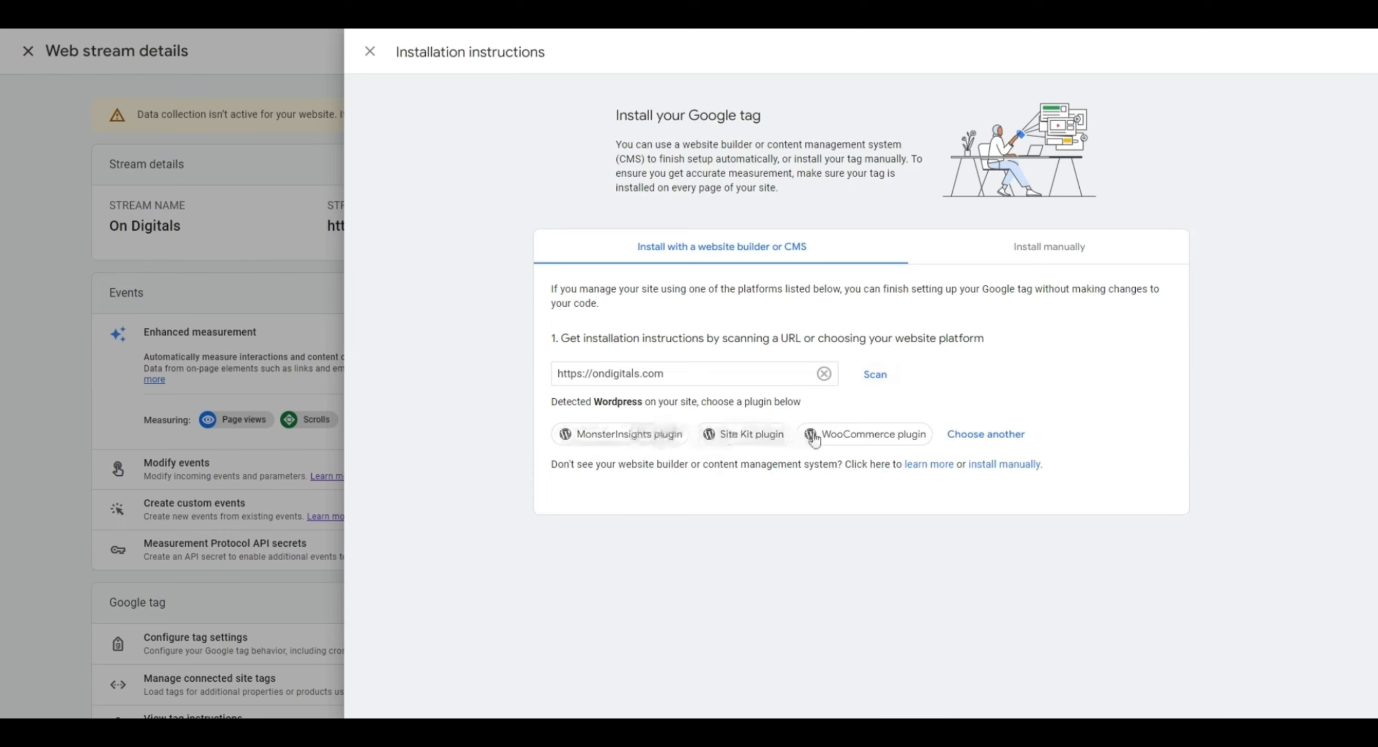
pyautogui.click(745, 431)
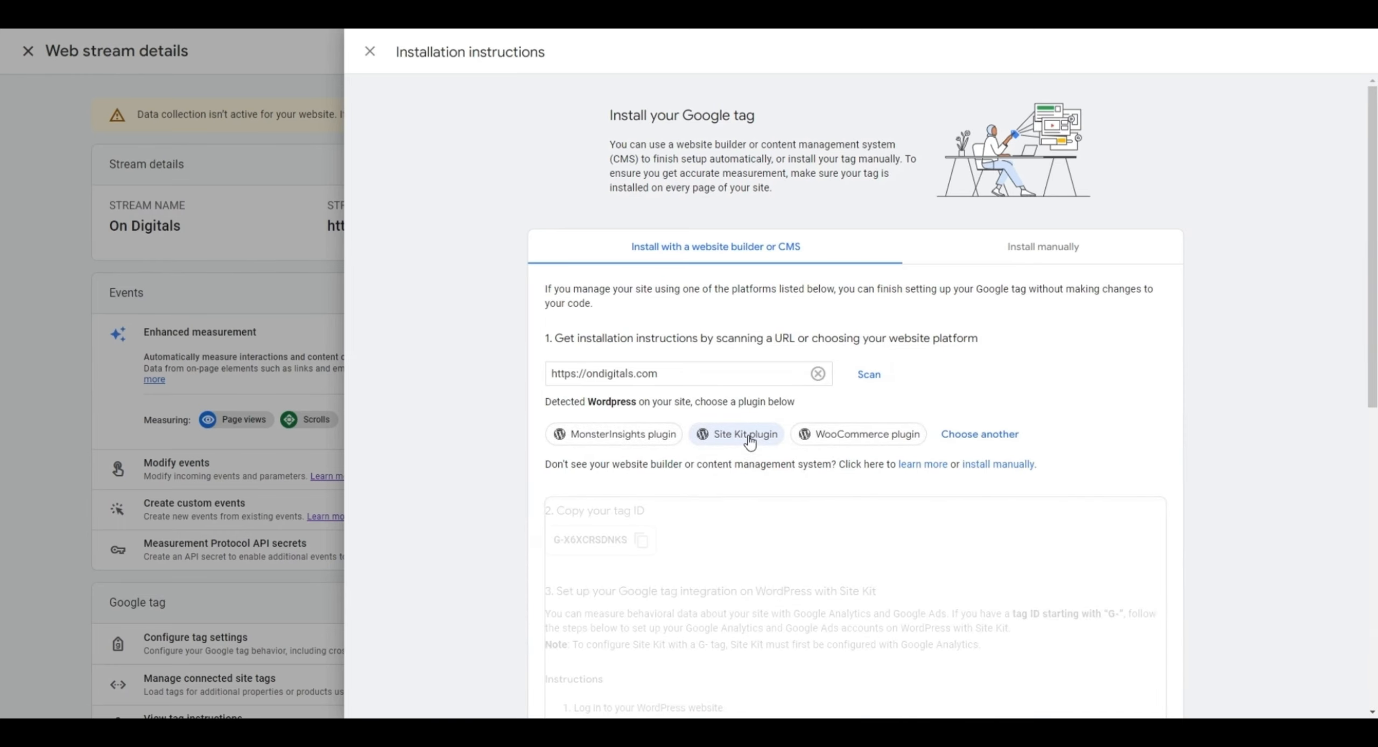
pyautogui.scroll(-10, 743, 424)
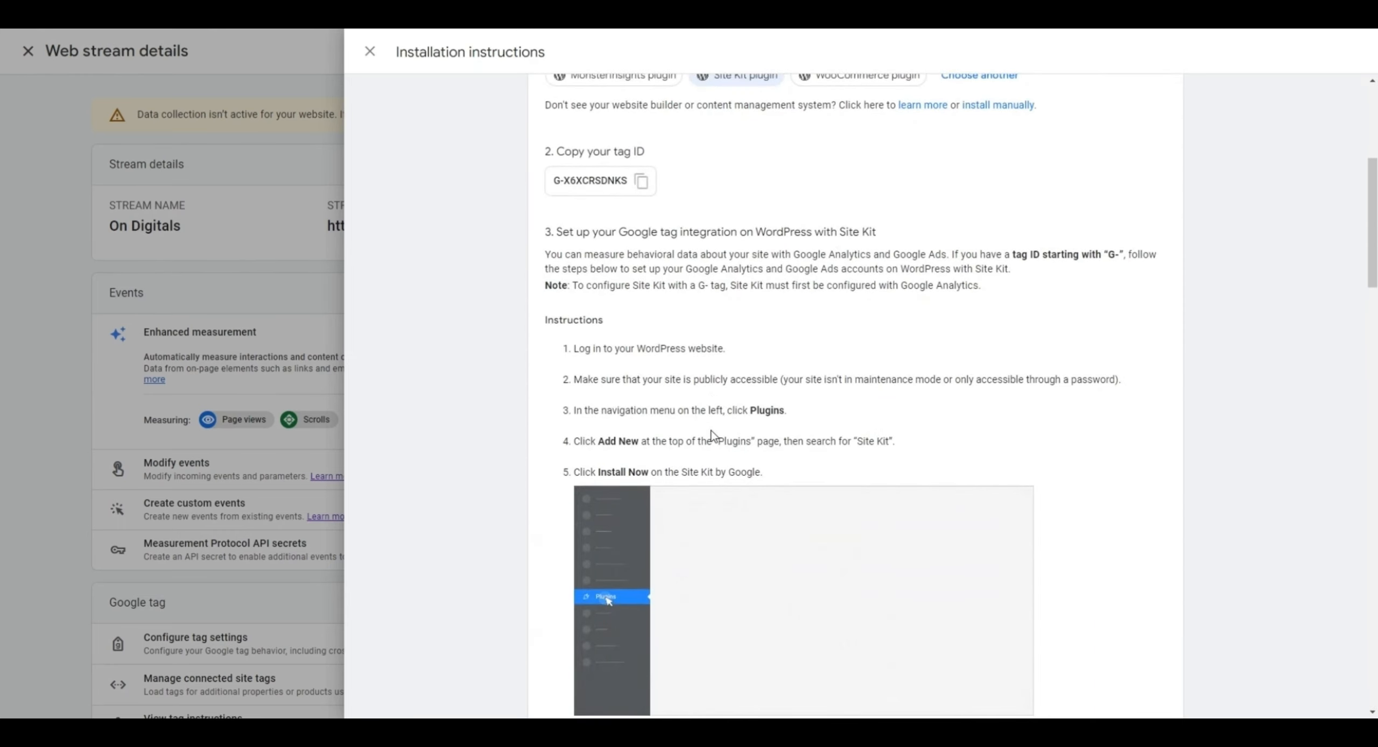
pyautogui.scroll(-18, 714, 432)
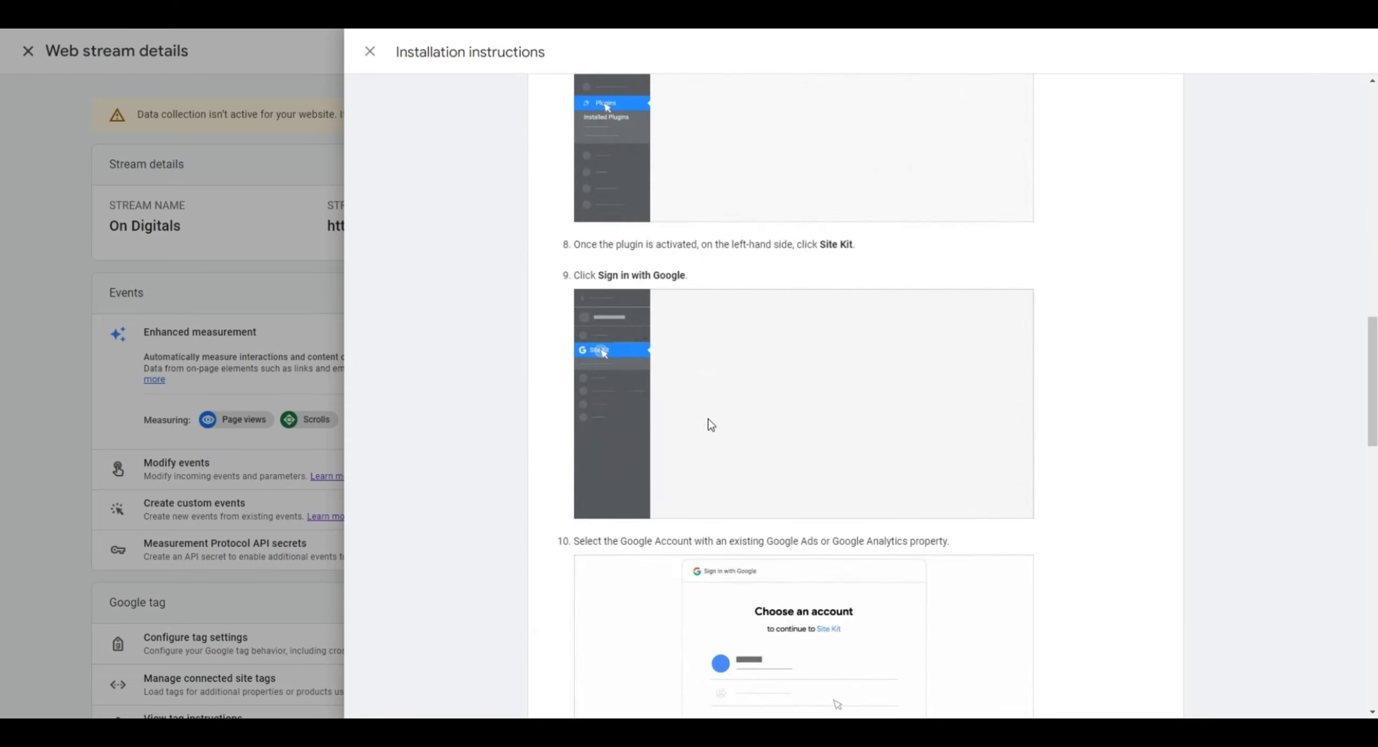
# - Look through the remaining Site Kit instructions and copy the Google tag (gtag.js) code from the manual installation instructions
pyautogui.scroll(-17, 709, 419)
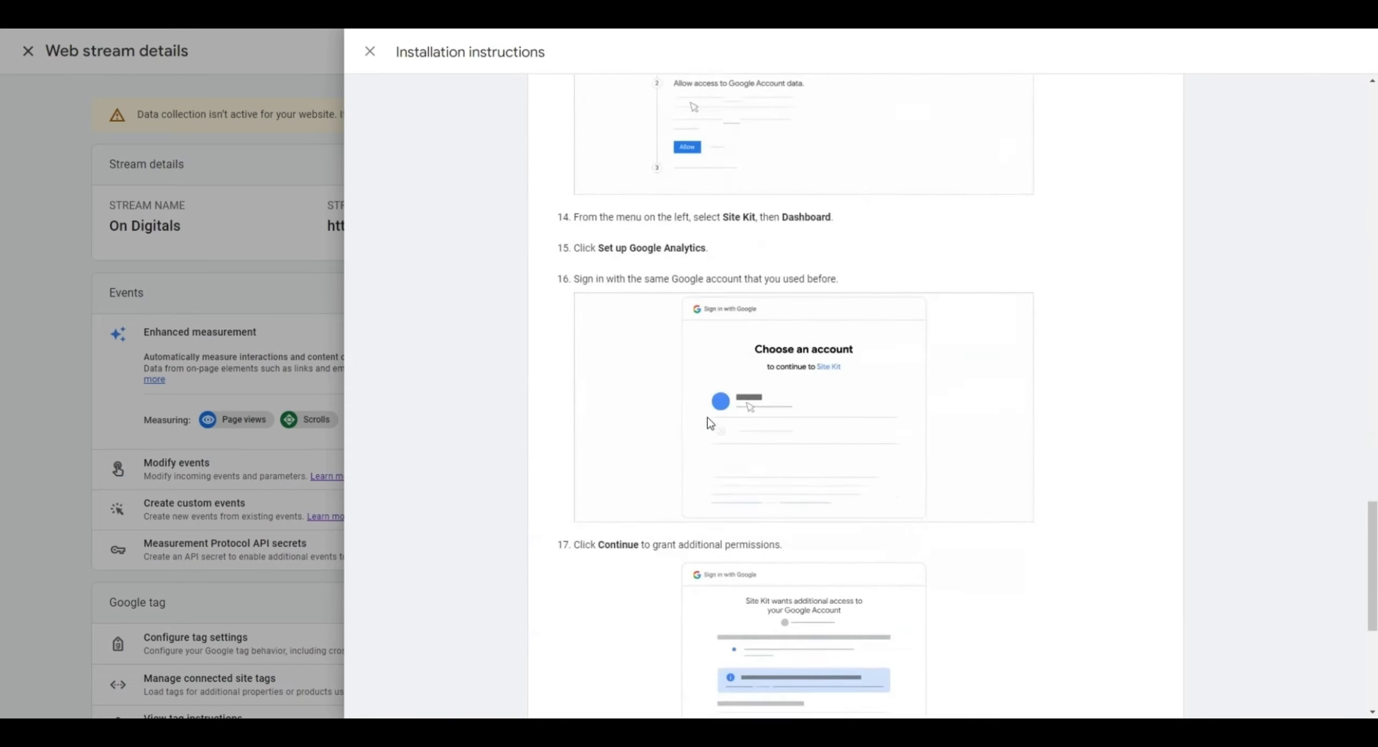
pyautogui.scroll(-5, 707, 423)
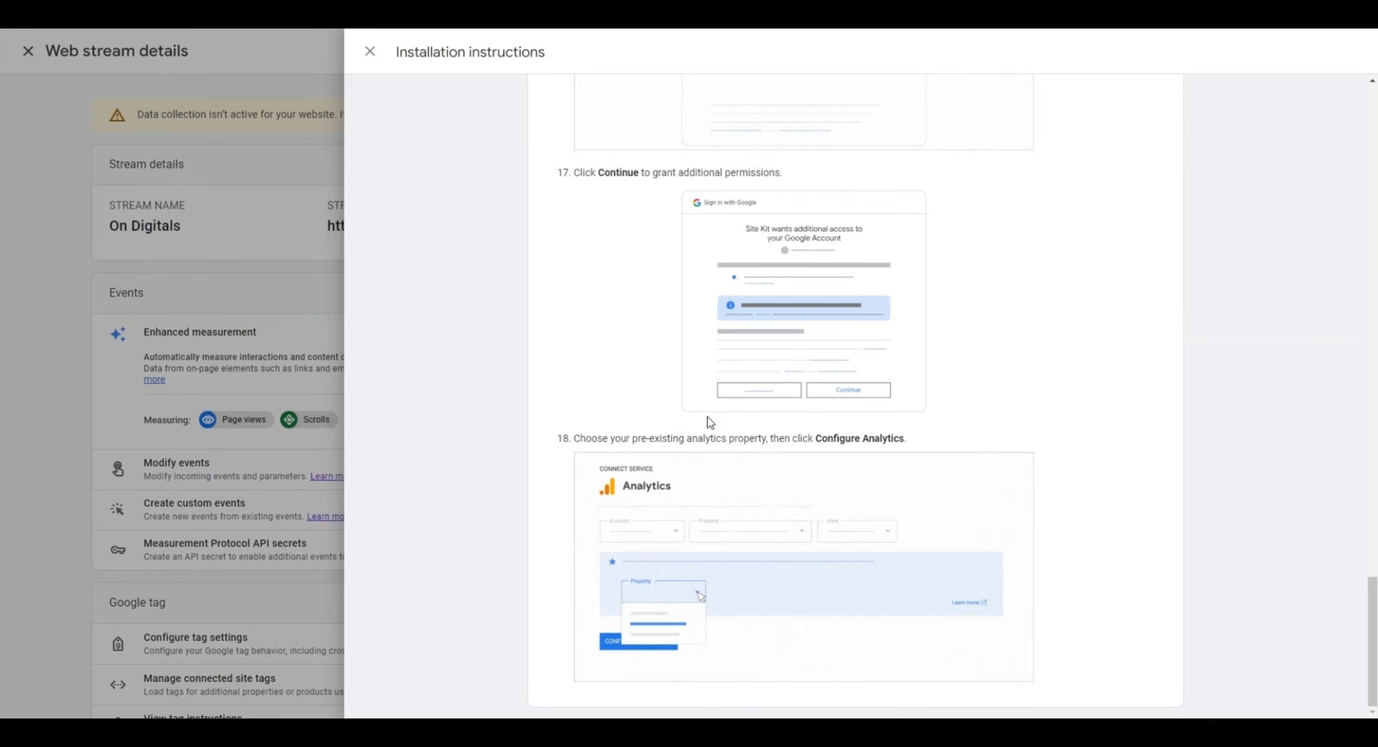
pyautogui.scroll(20, 711, 423)
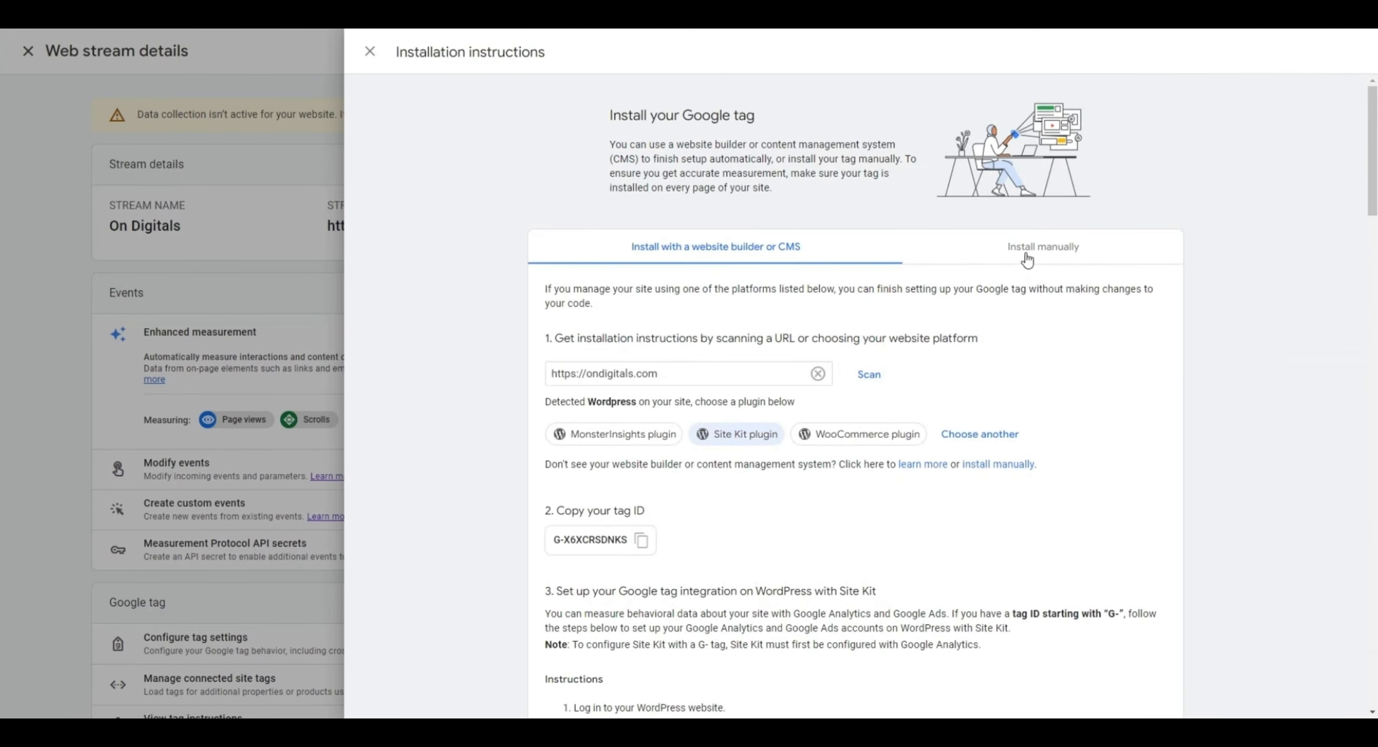
pyautogui.click(1027, 257)
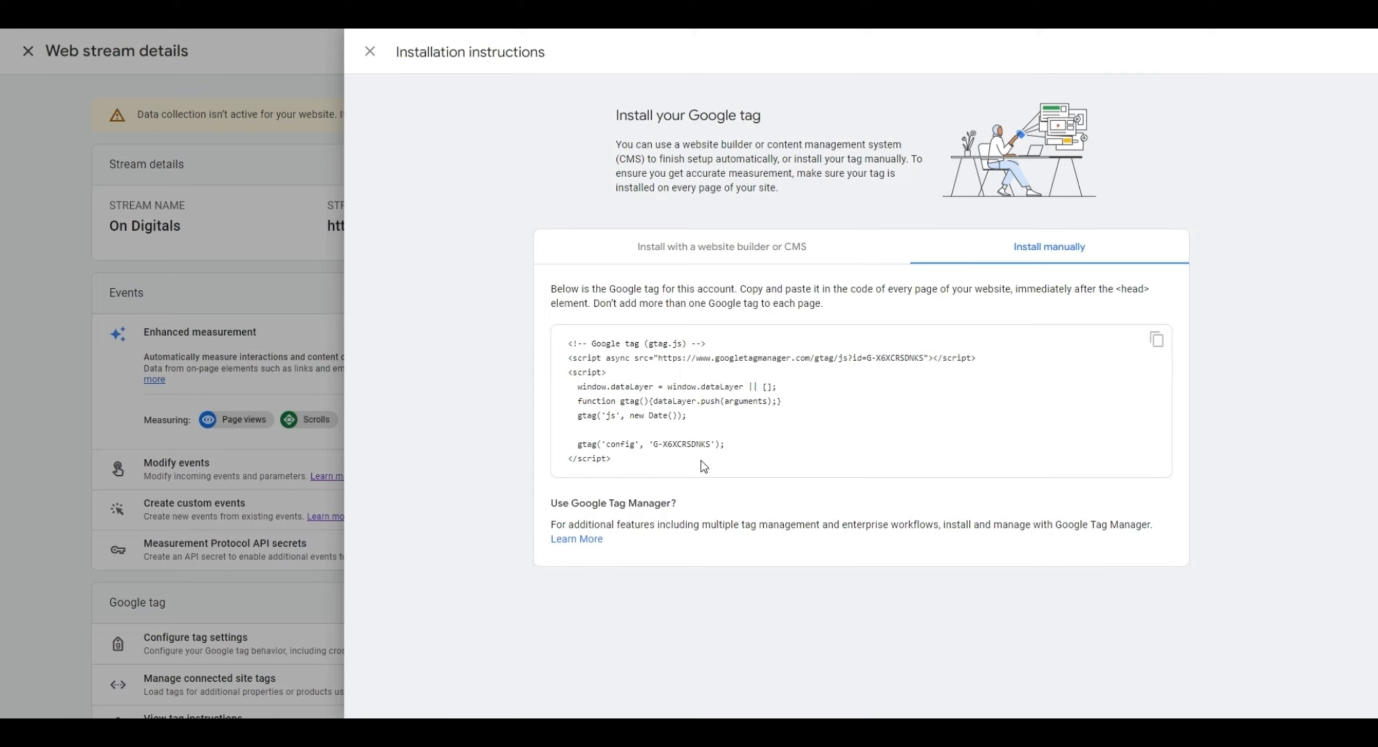
pyautogui.click(1155, 341)
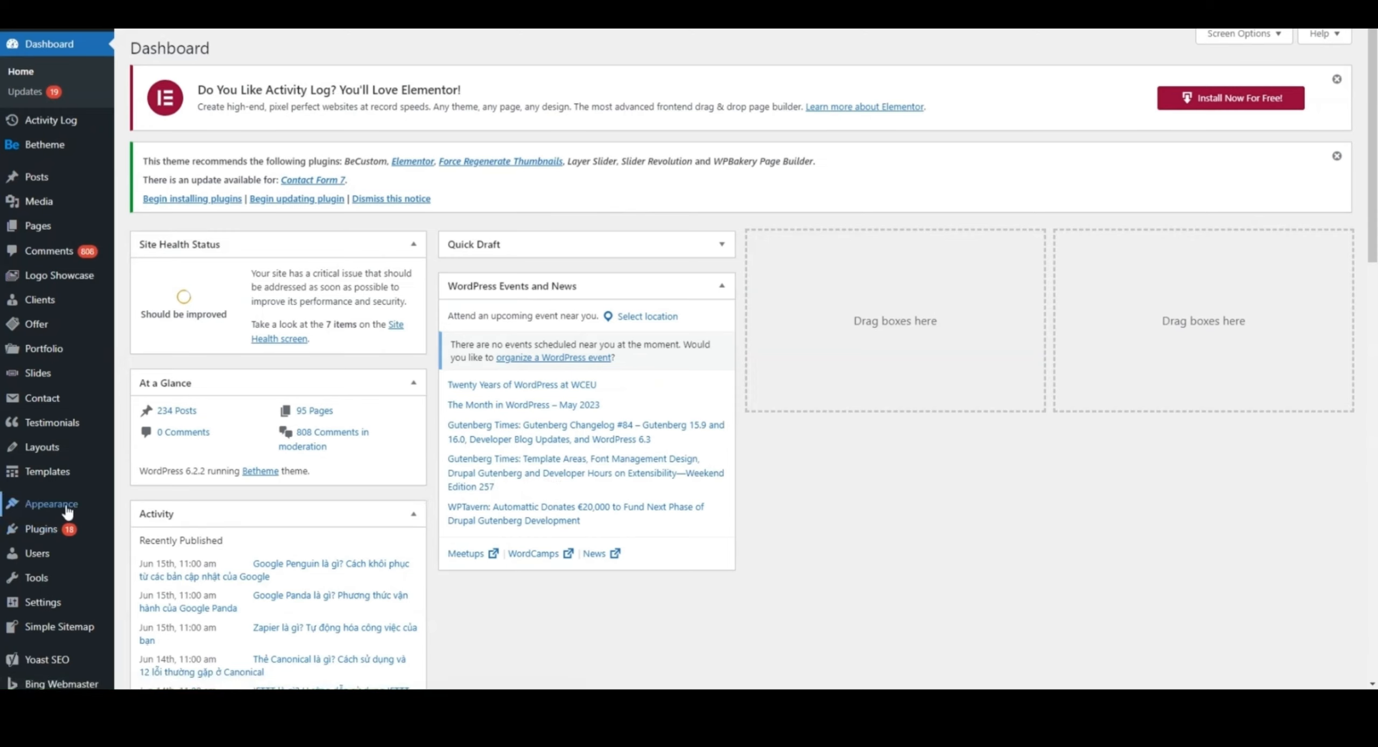
# - Switch to the WordPress dashboard and open the Betheme theme's Theme Header file (header.php) in the Theme File Editor
pyautogui.moveTo(66, 510)
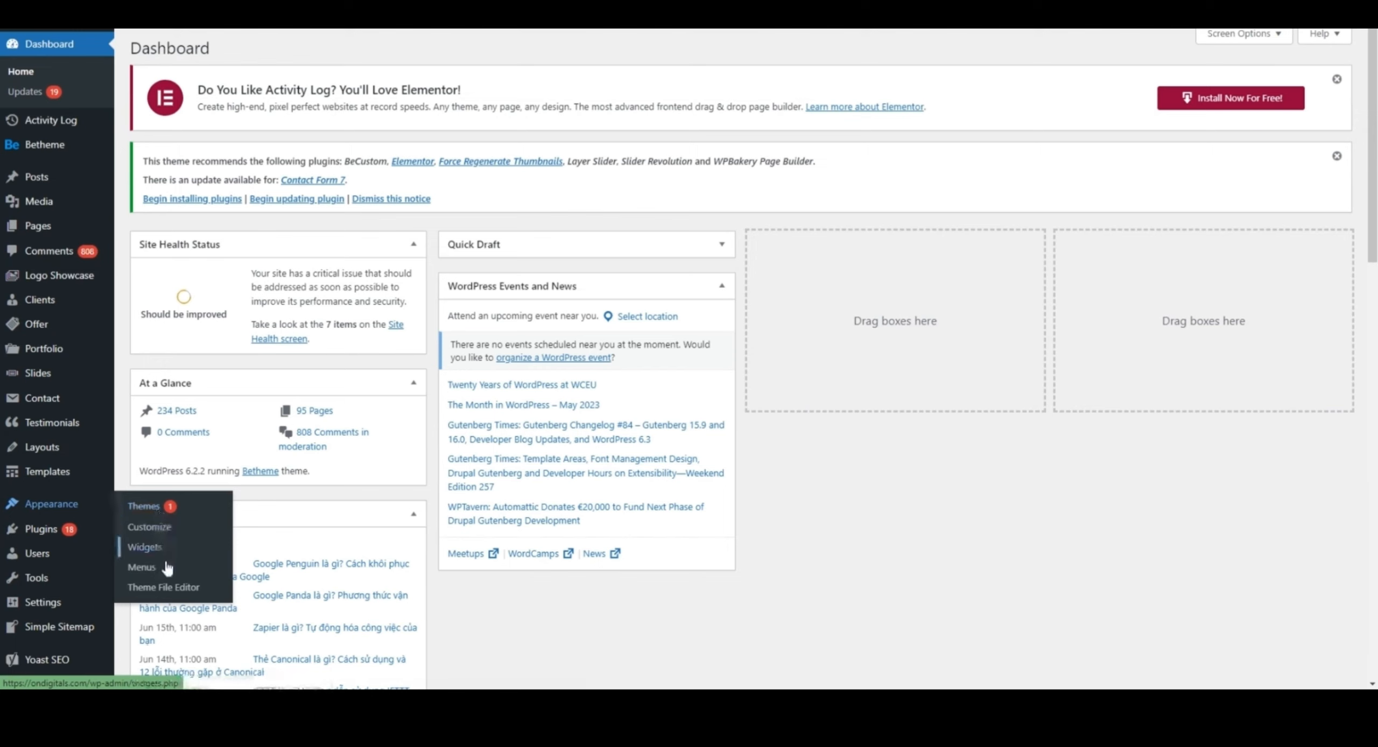
pyautogui.click(163, 589)
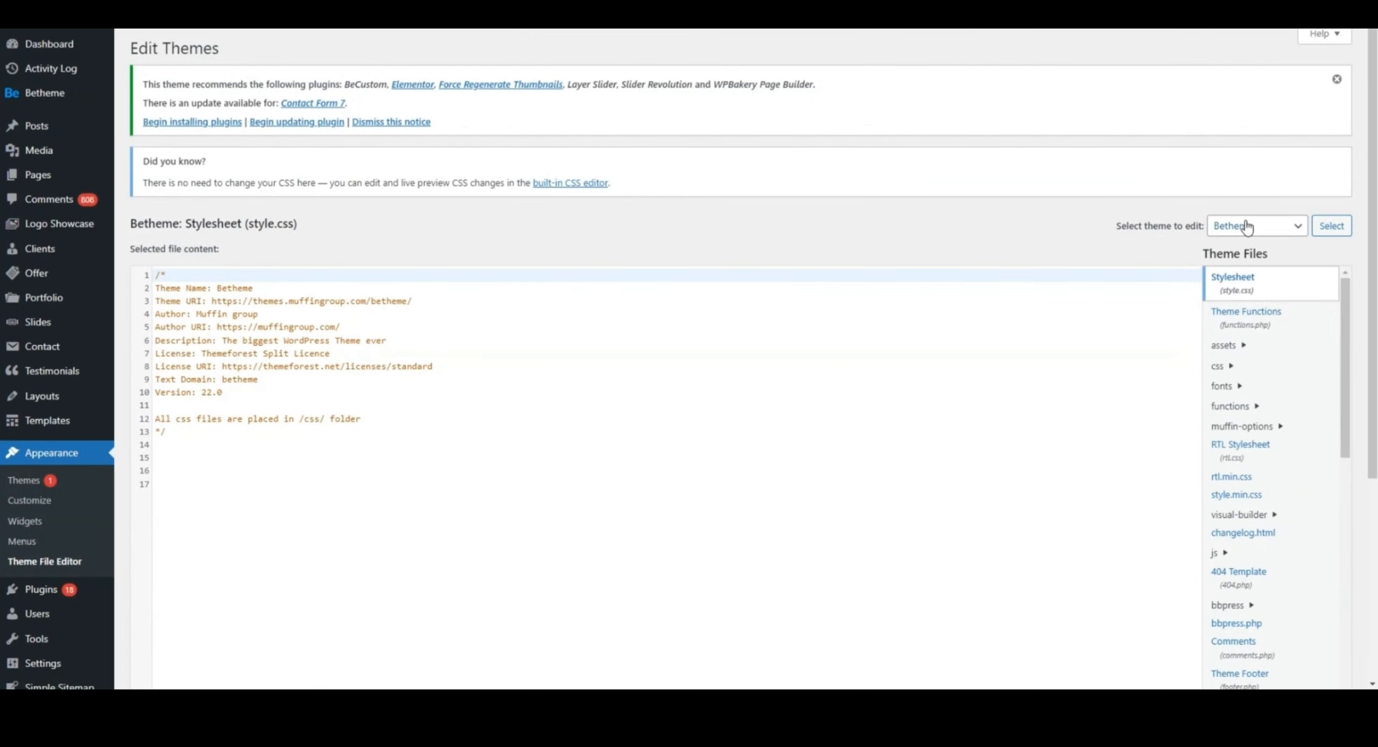
pyautogui.click(1245, 225)
pyautogui.click(1233, 259)
pyautogui.scroll(-3, 1278, 469)
pyautogui.scroll(-3, 1279, 469)
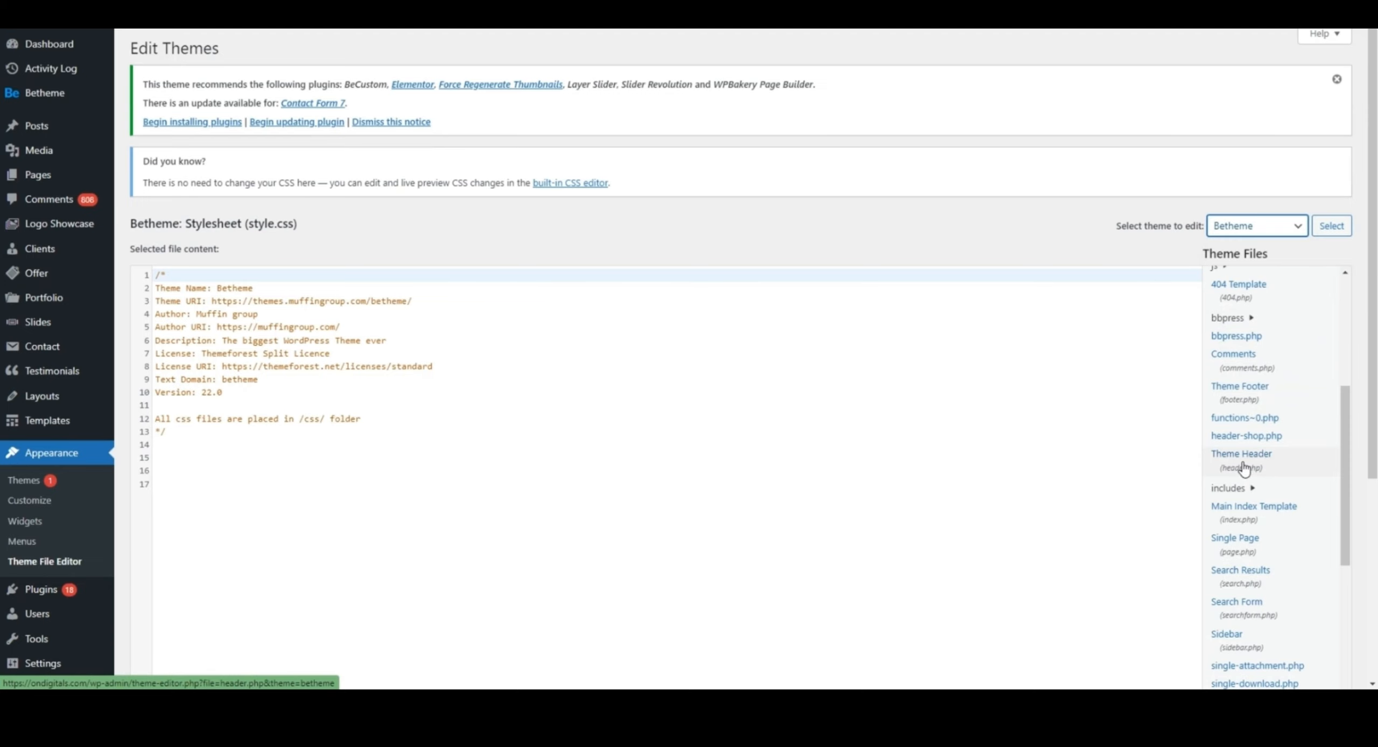
pyautogui.click(1243, 467)
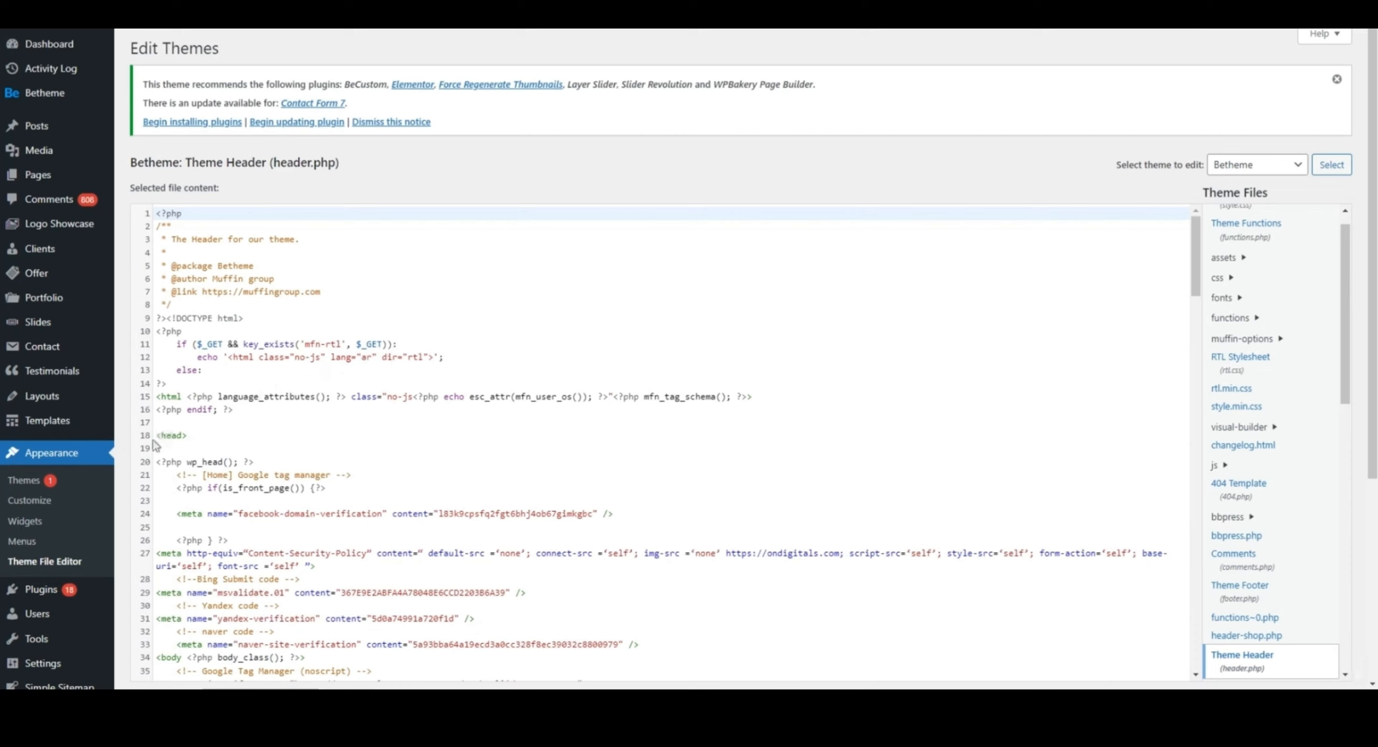
# - Paste the copied Google tag code on a new line directly after the <head> element in header.php and update the file
pyautogui.moveTo(156, 436); pyautogui.dragTo(195, 437)
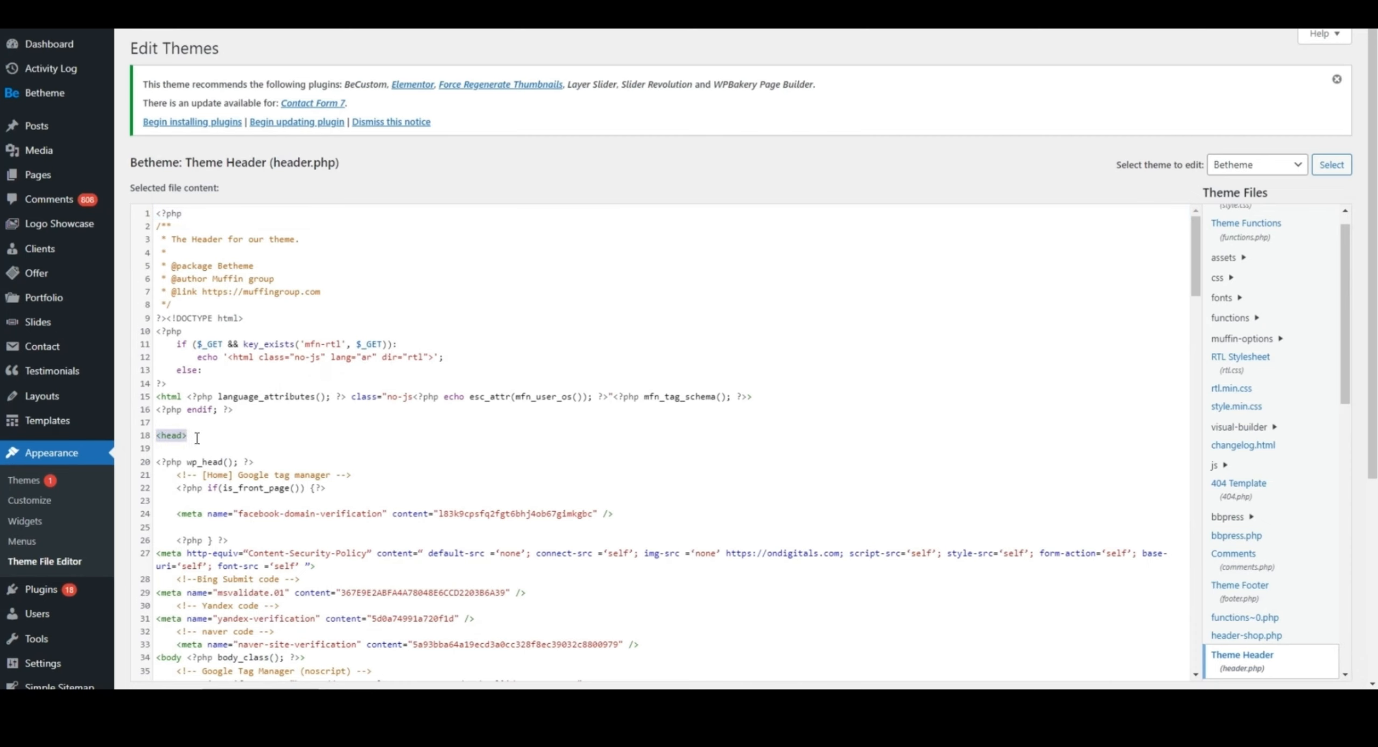
pyautogui.click(197, 438)
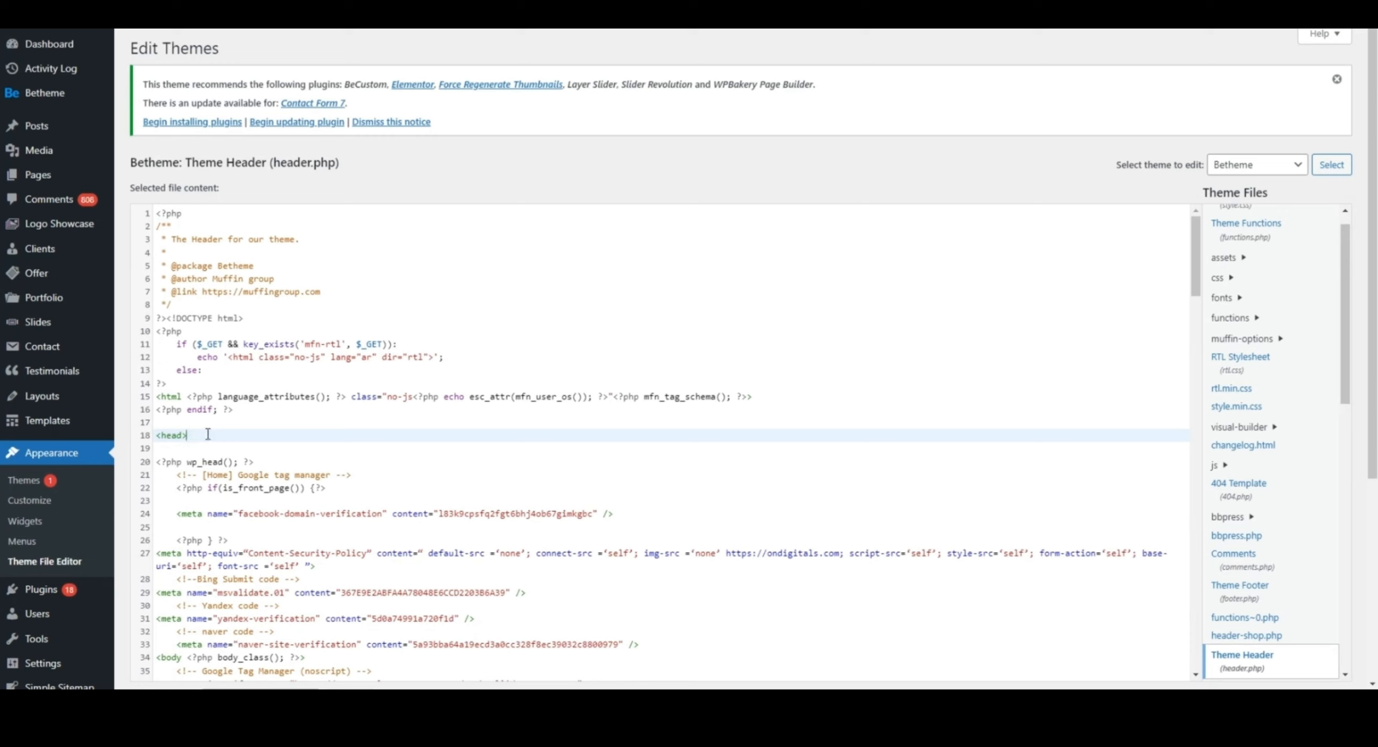
pyautogui.press('Return')
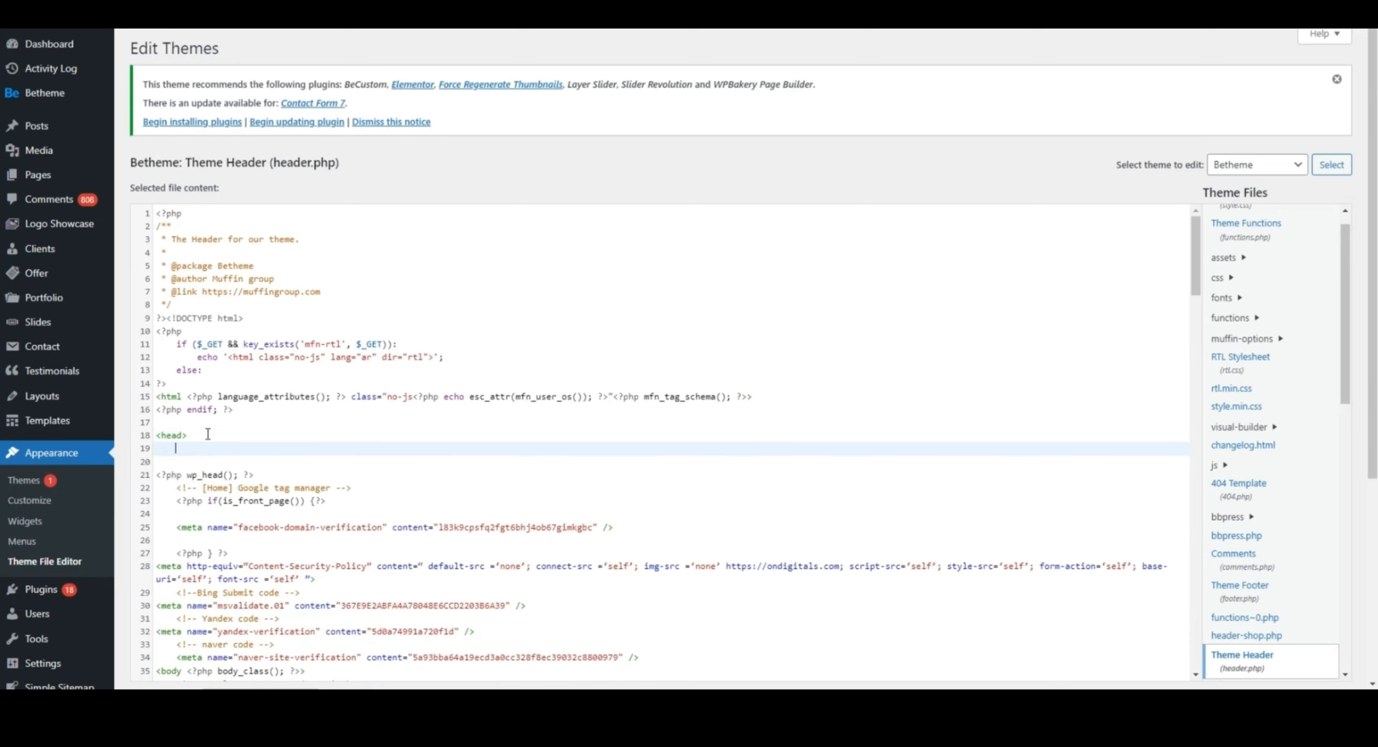
pyautogui.hotkey('ctrl', 'v')
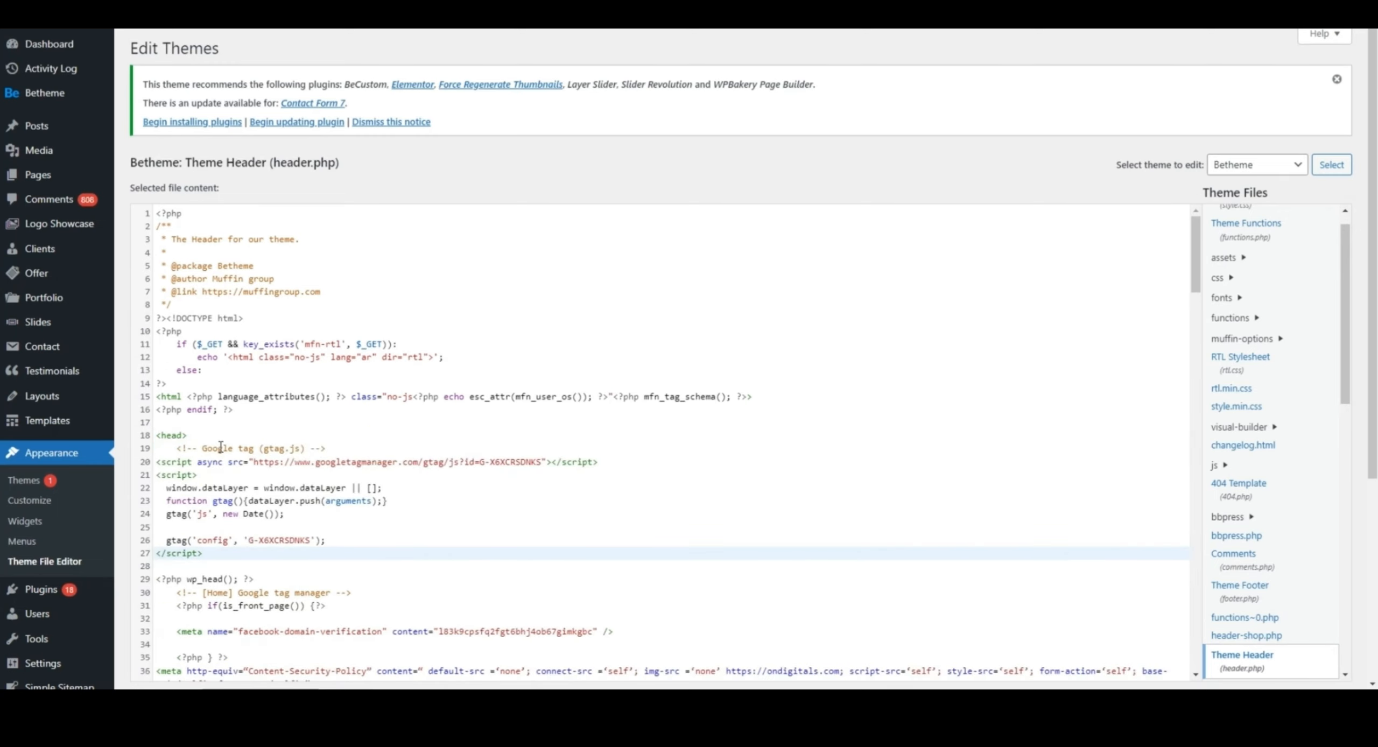
pyautogui.scroll(-20, 324, 452)
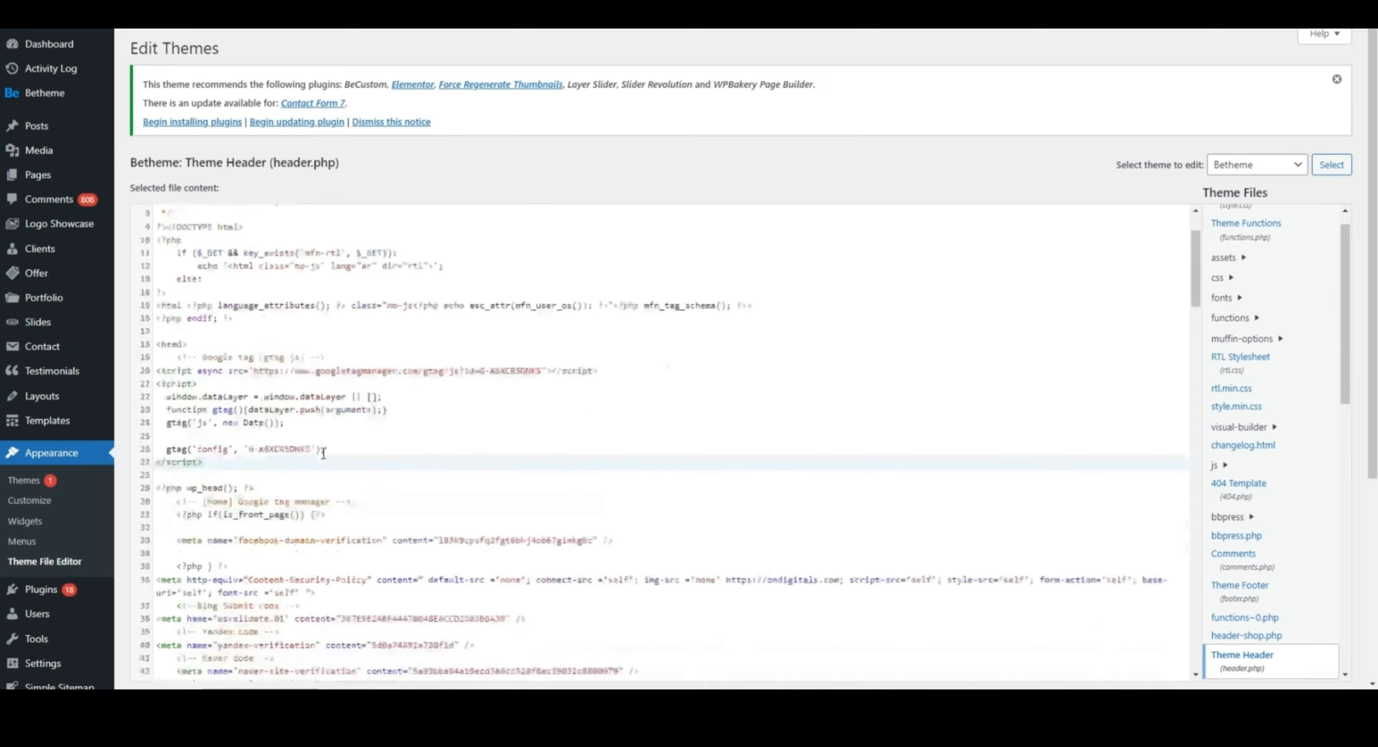
pyautogui.scroll(-10, 325, 455)
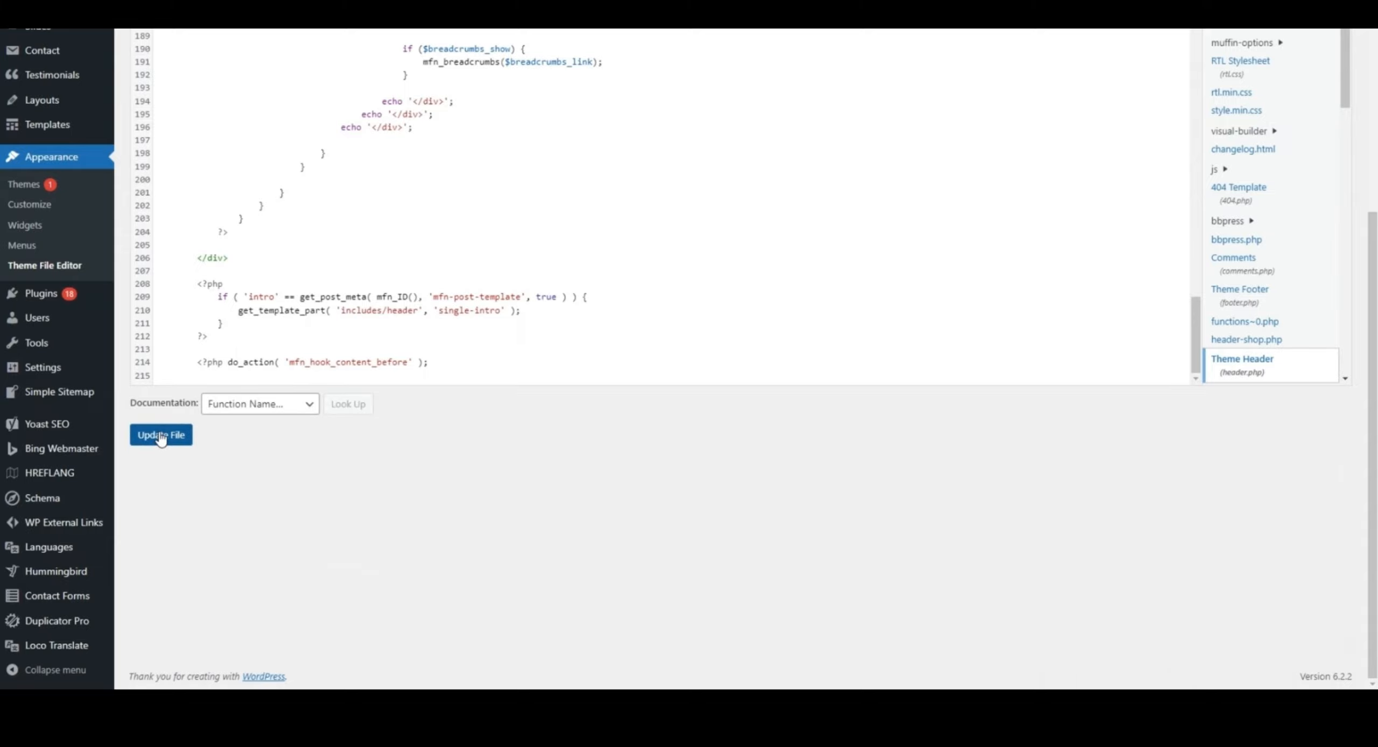
pyautogui.click(160, 437)
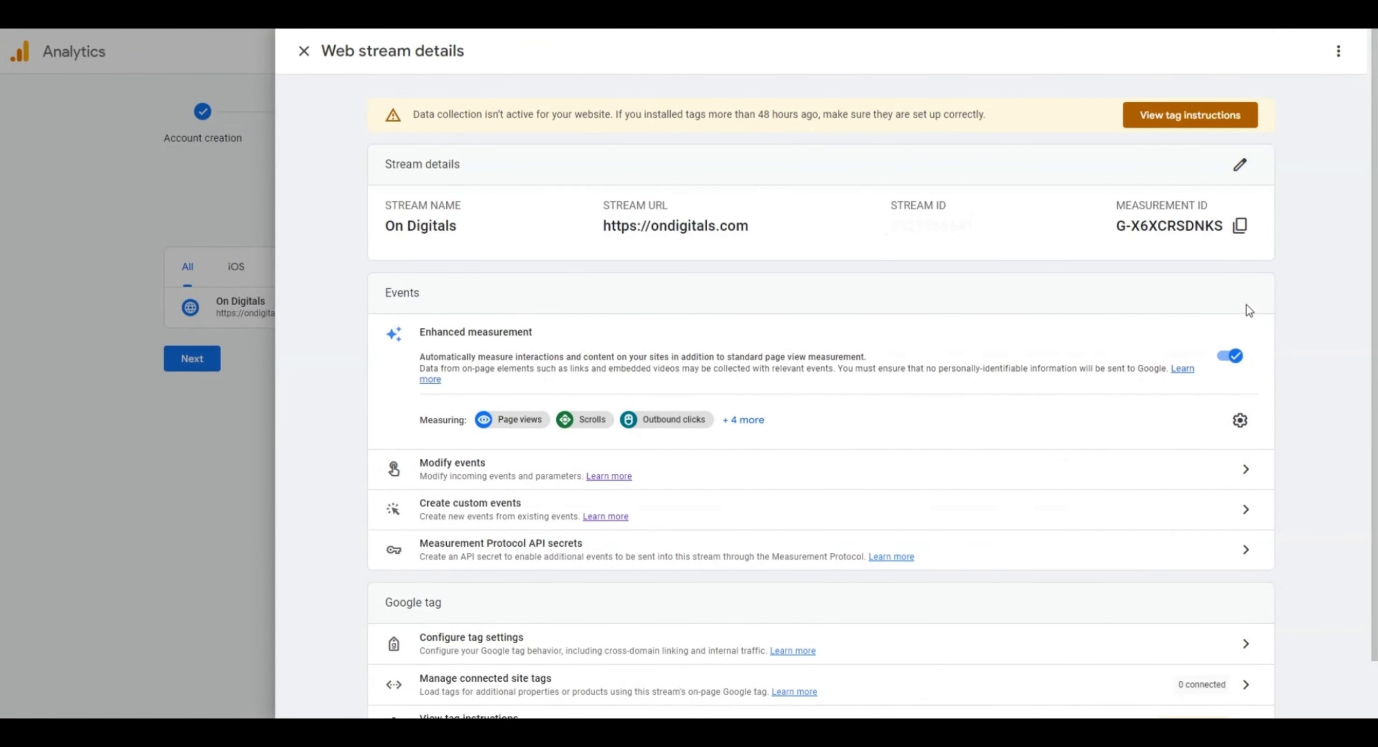
# - Copy the On Digitals stream's measurement ID into a new Google Analytics: GA4 Configuration tag in Google Tag Manager
pyautogui.click(1240, 227)
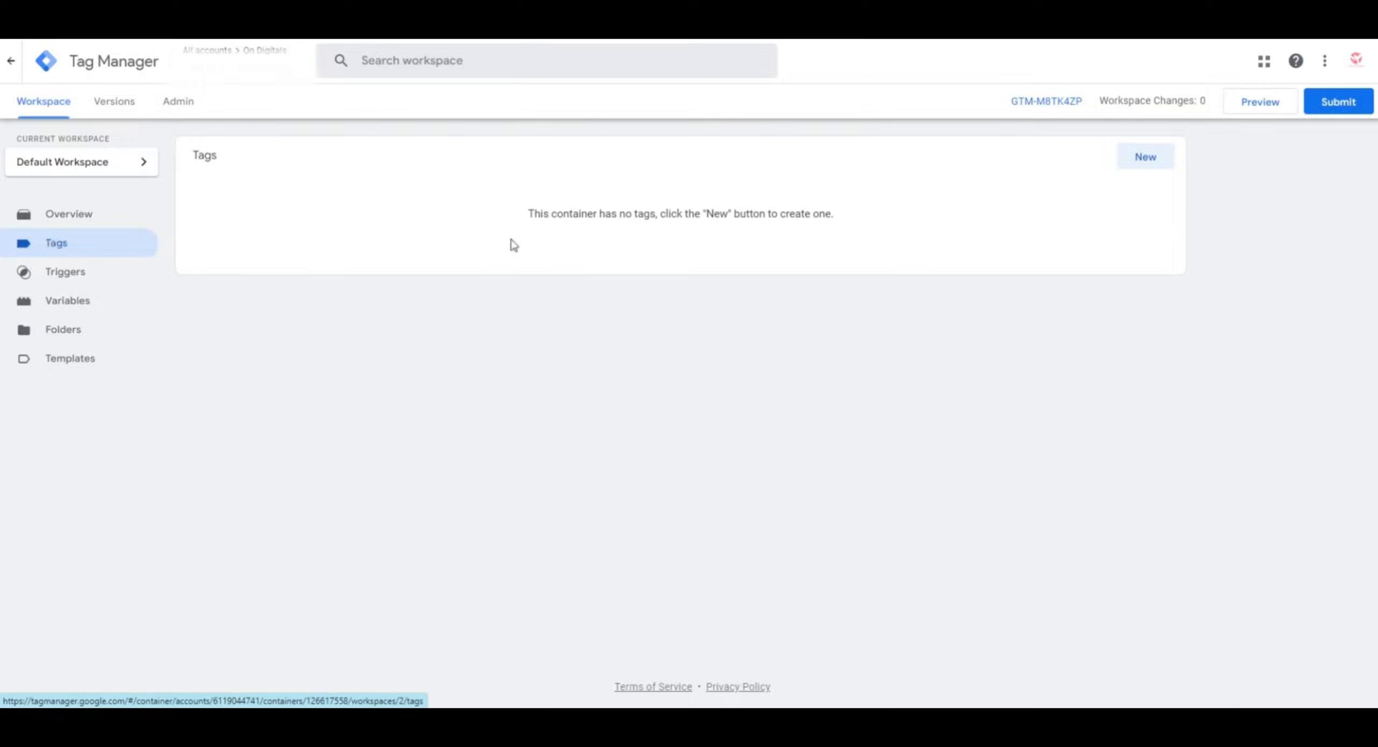
pyautogui.click(1140, 161)
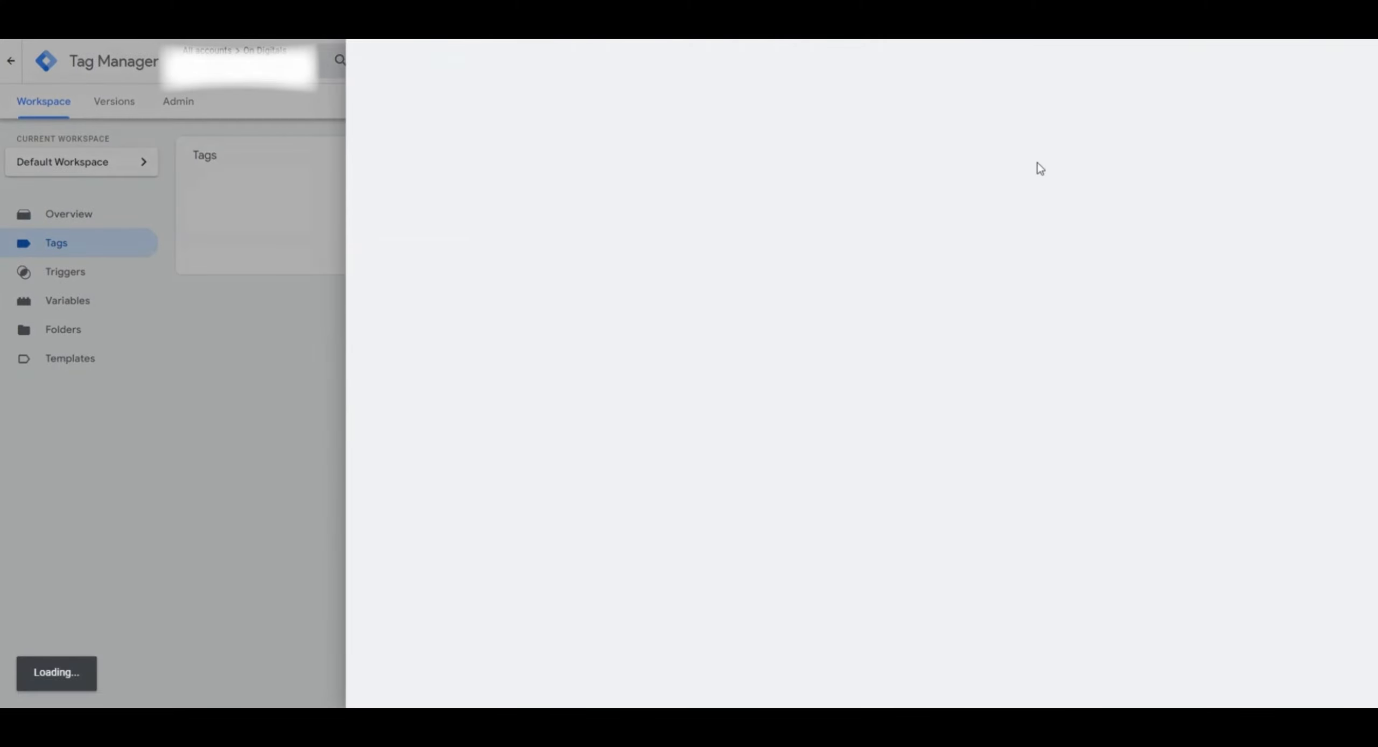
pyautogui.click(865, 202)
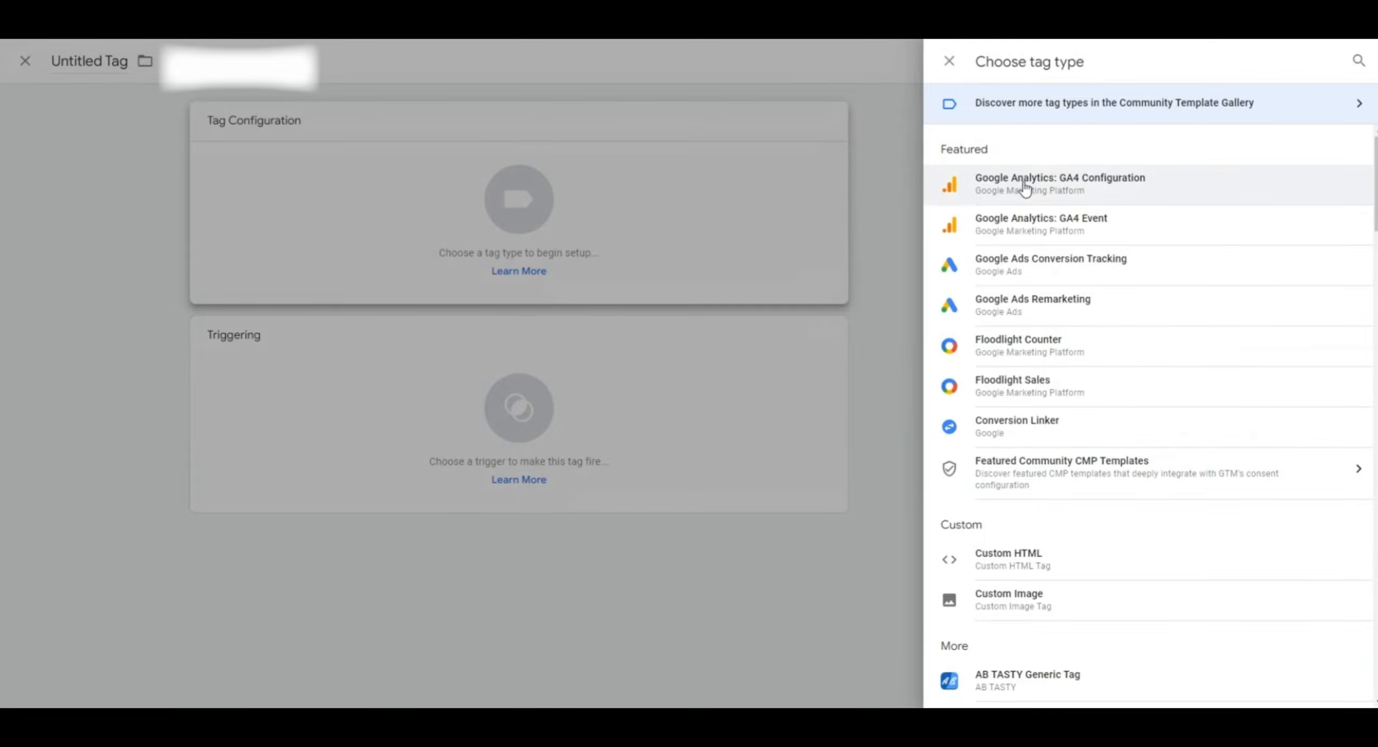
pyautogui.click(1020, 186)
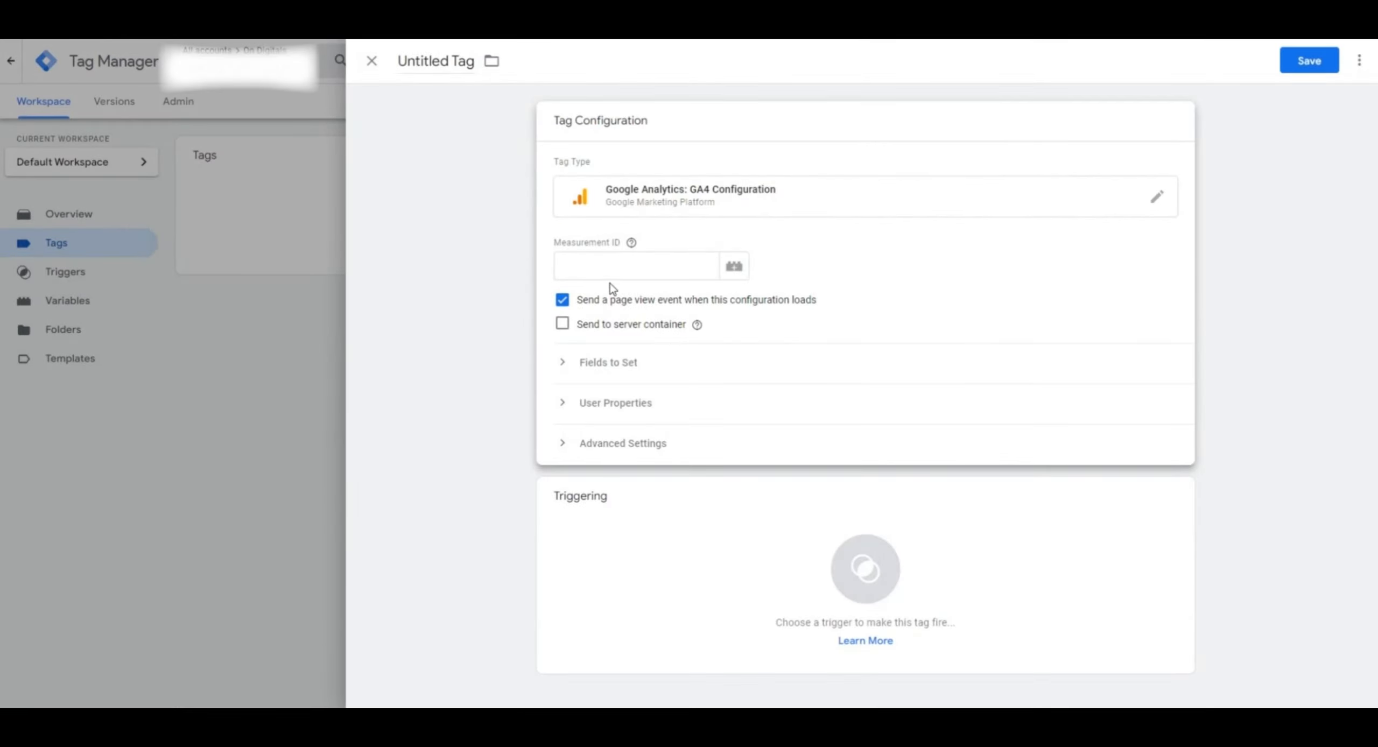
pyautogui.click(612, 270)
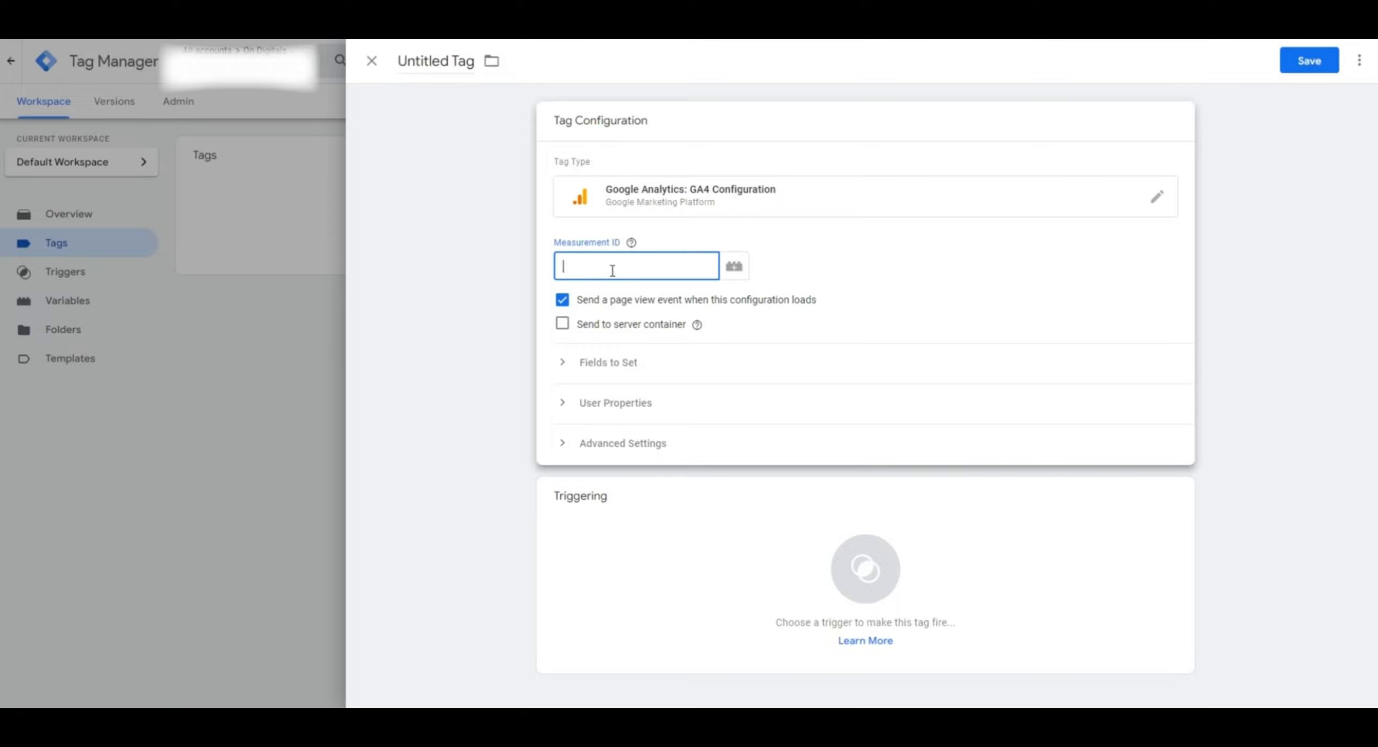
pyautogui.hotkey('ctrl', 'v')
# - Set the tag to fire on the All Pages trigger and save it under the name On Digitals GA4
pyautogui.click(862, 586)
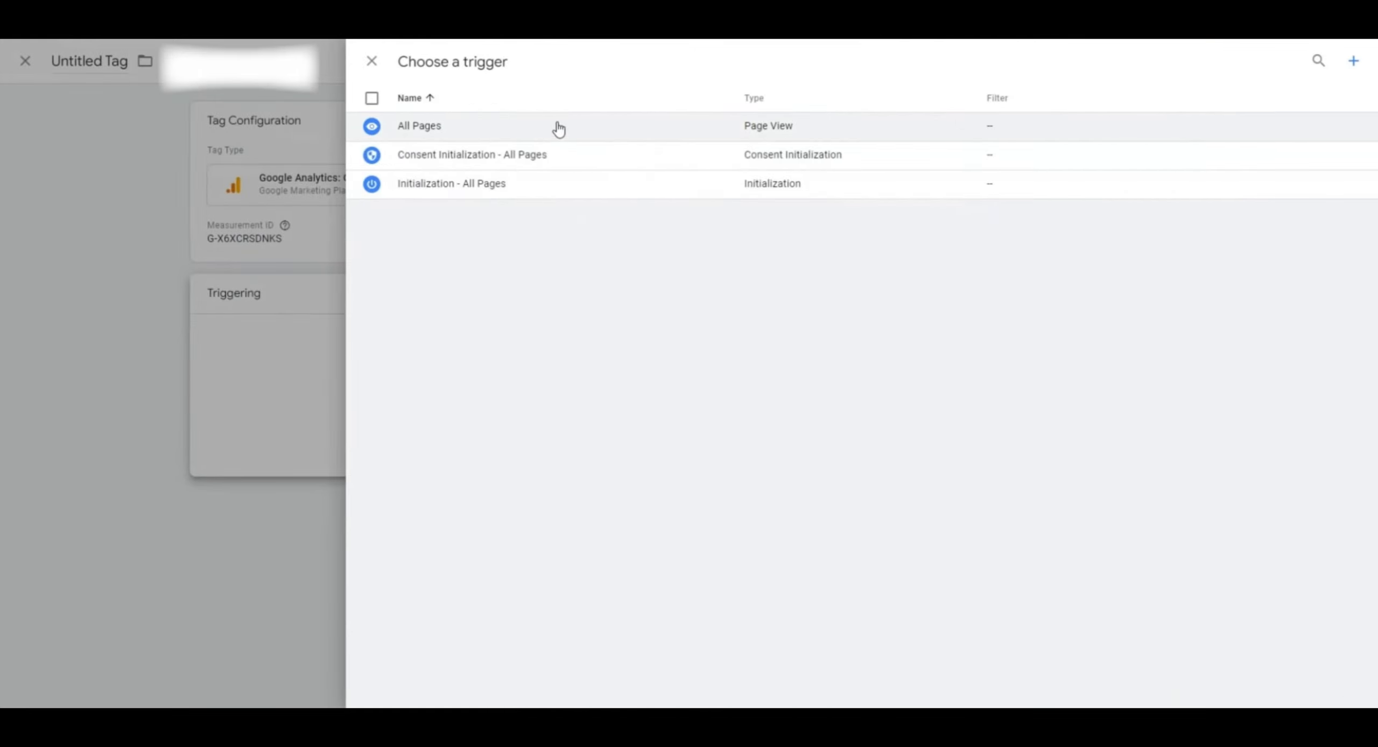
pyautogui.click(451, 128)
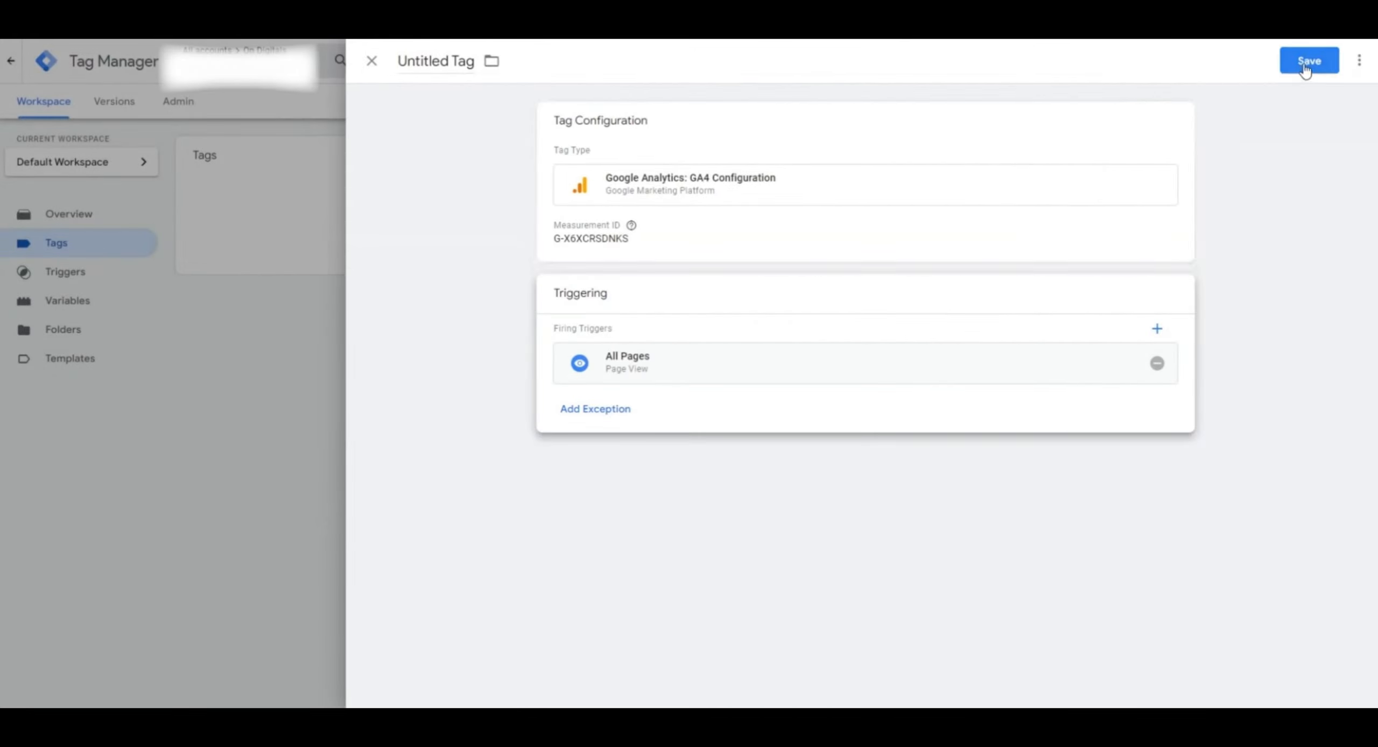
pyautogui.click(1305, 65)
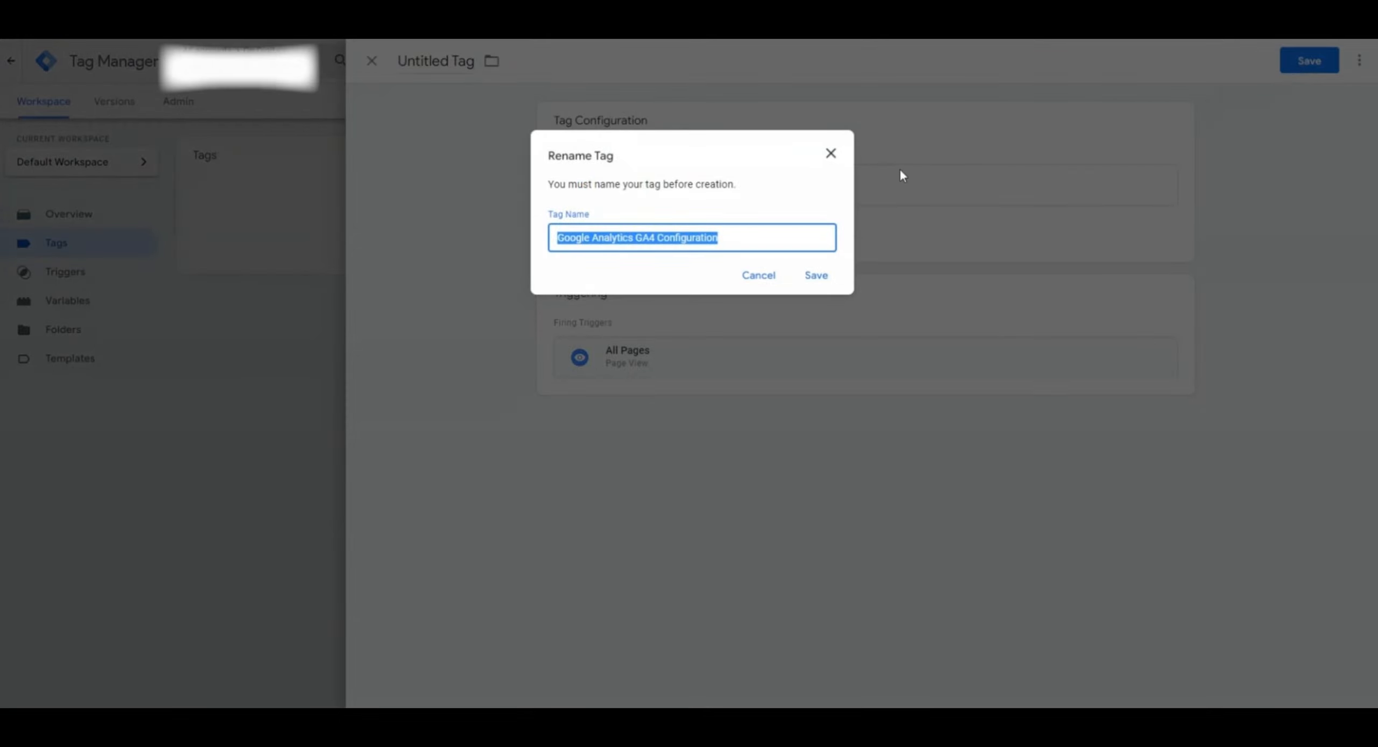
pyautogui.write('On Digitals GA')
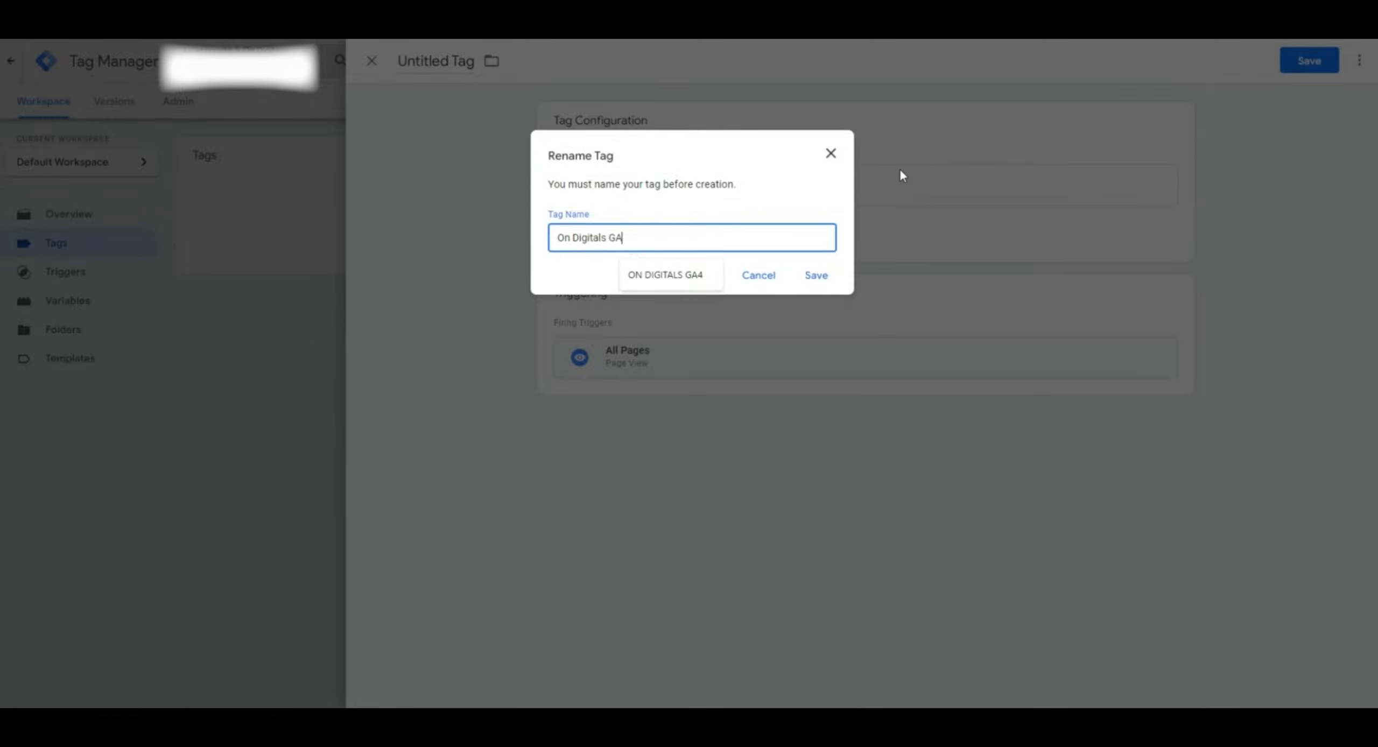
pyautogui.write('4')
pyautogui.click(816, 275)
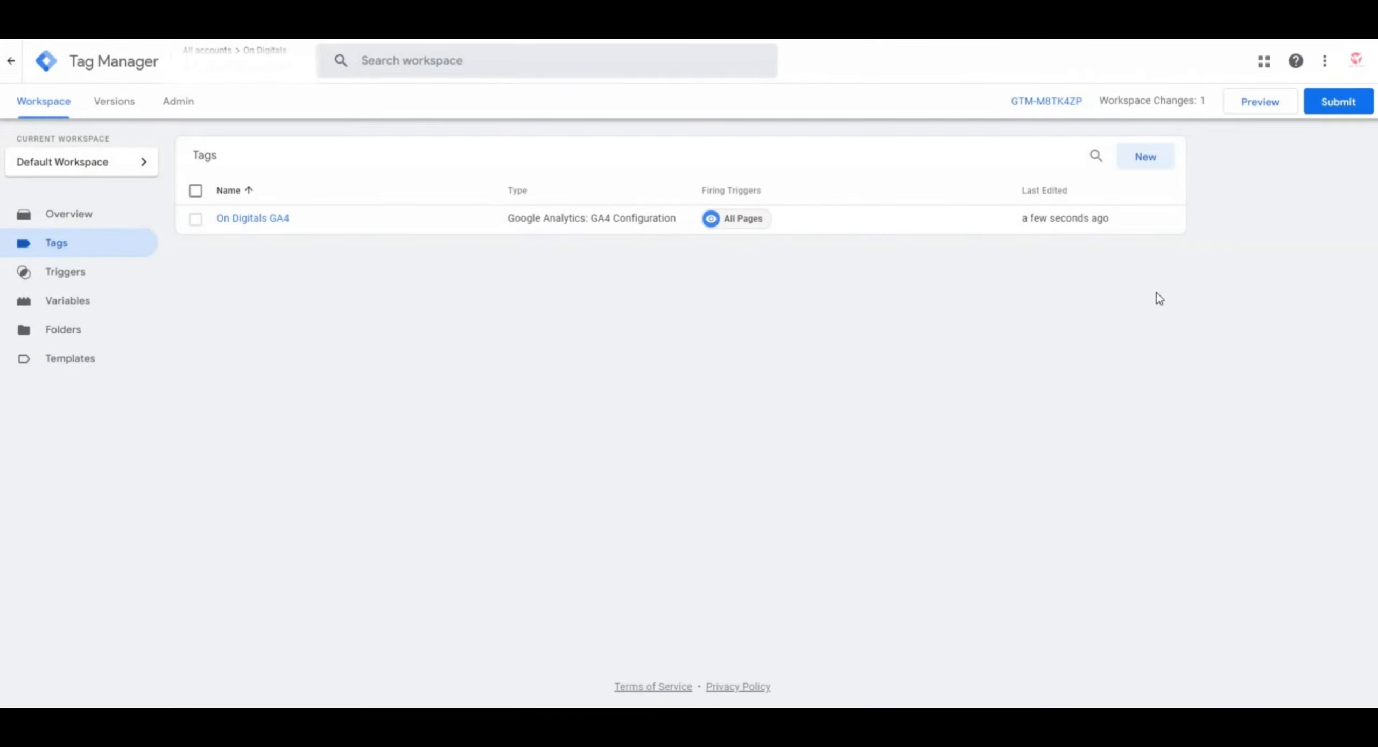
# - Submit the workspace changes and publish them to the Live environment without a version name or description
pyautogui.click(1323, 108)
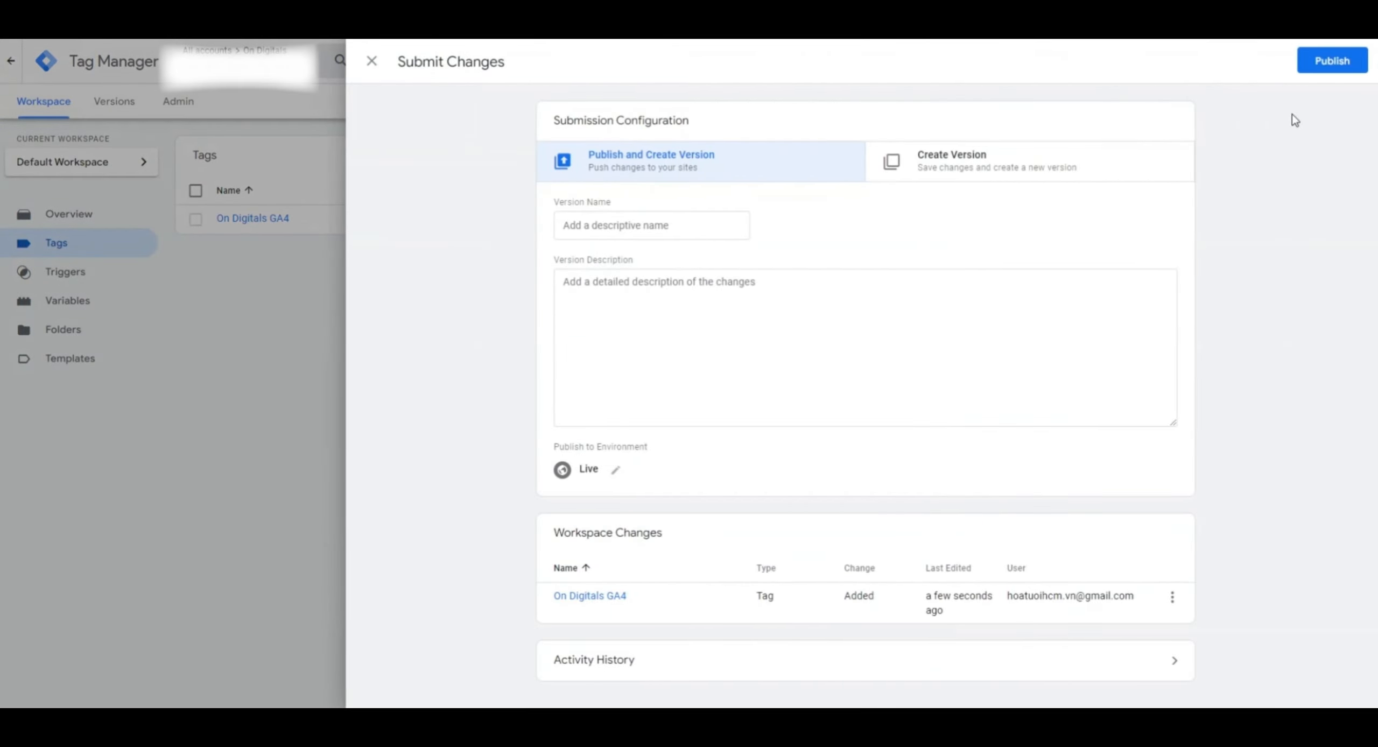
pyautogui.click(1316, 68)
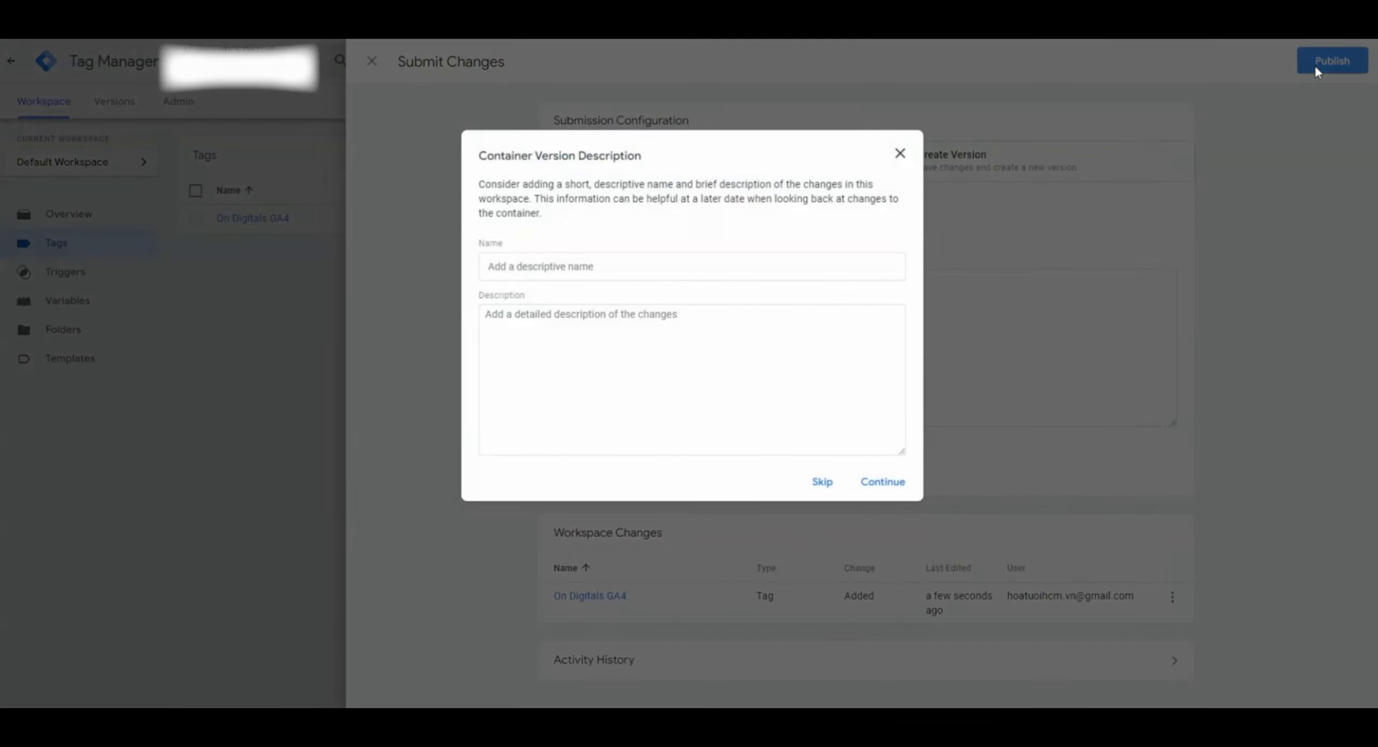
pyautogui.click(883, 484)
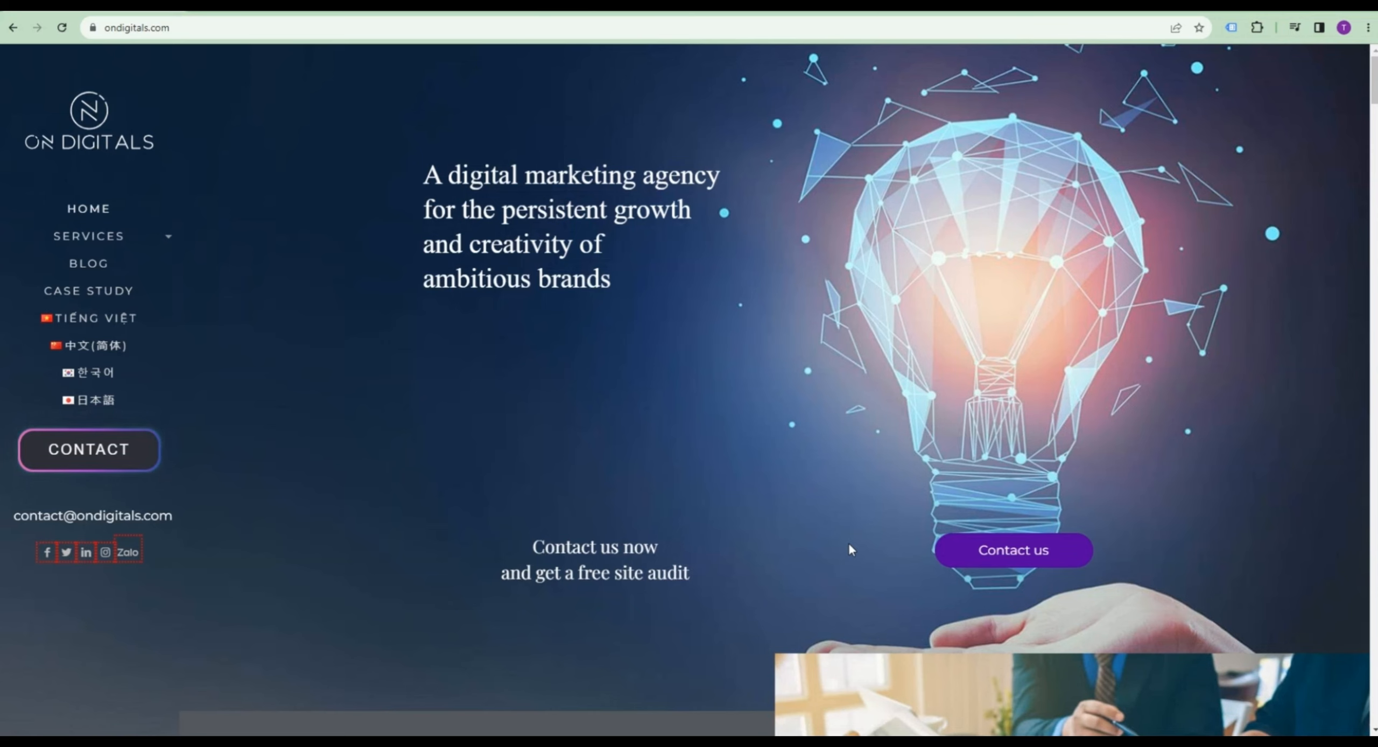
# - Enable Tag Assistant Legacy on the ondigitals.com home page, reload the page and check the tags it detects
pyautogui.click(1229, 30)
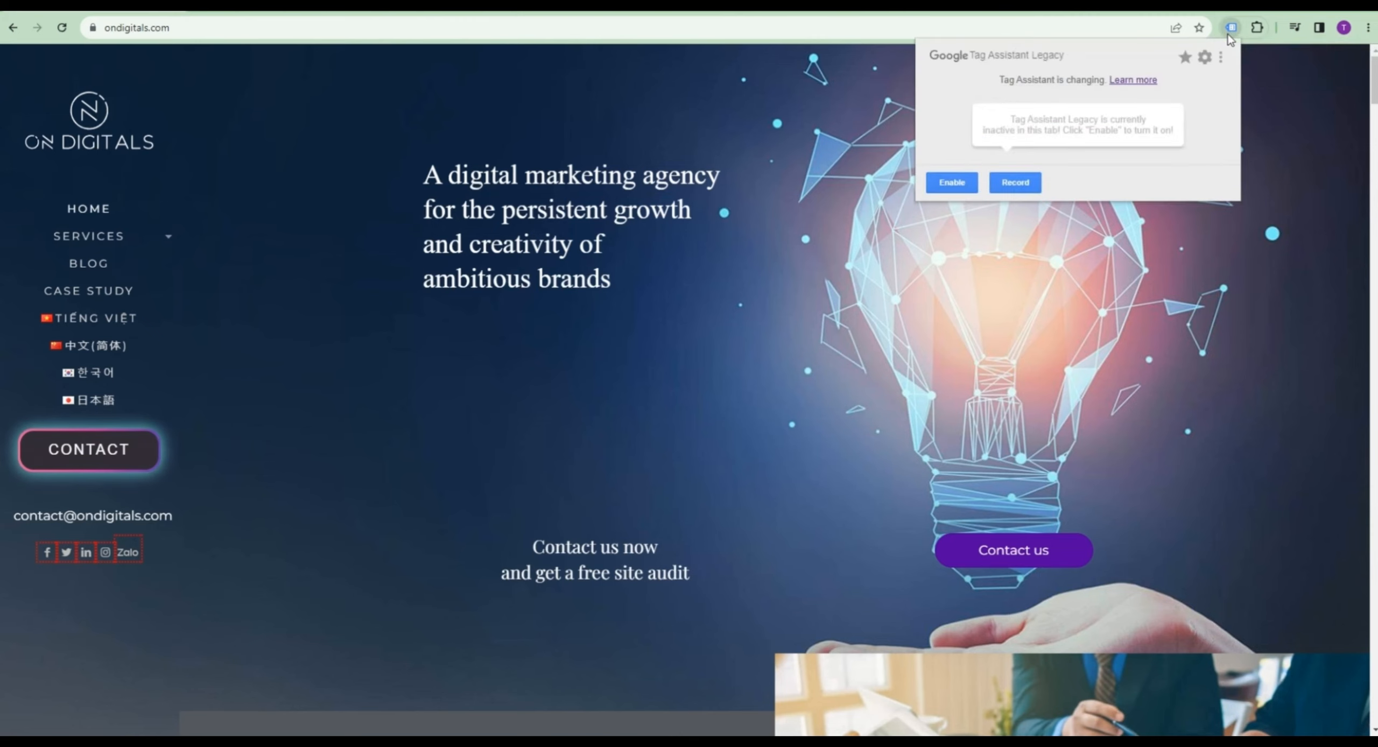
pyautogui.click(952, 186)
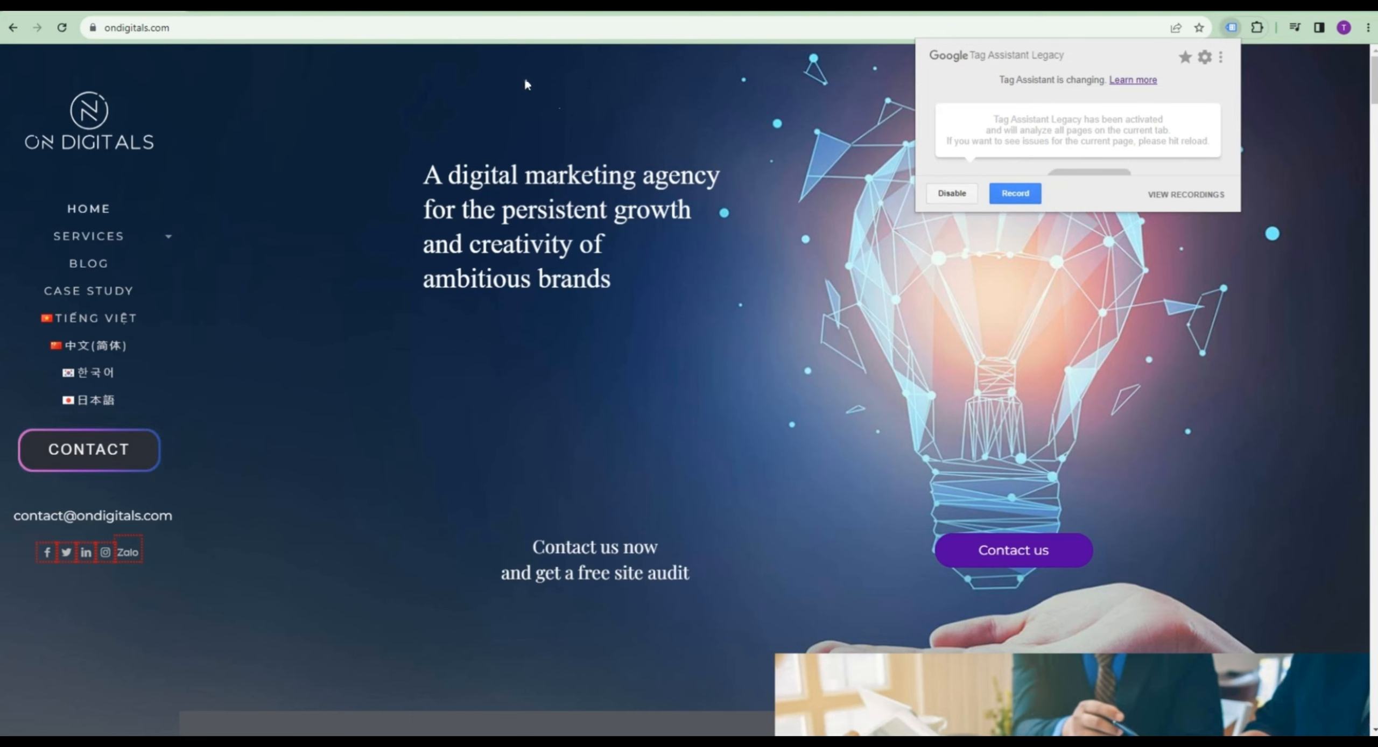
pyautogui.click(496, 26)
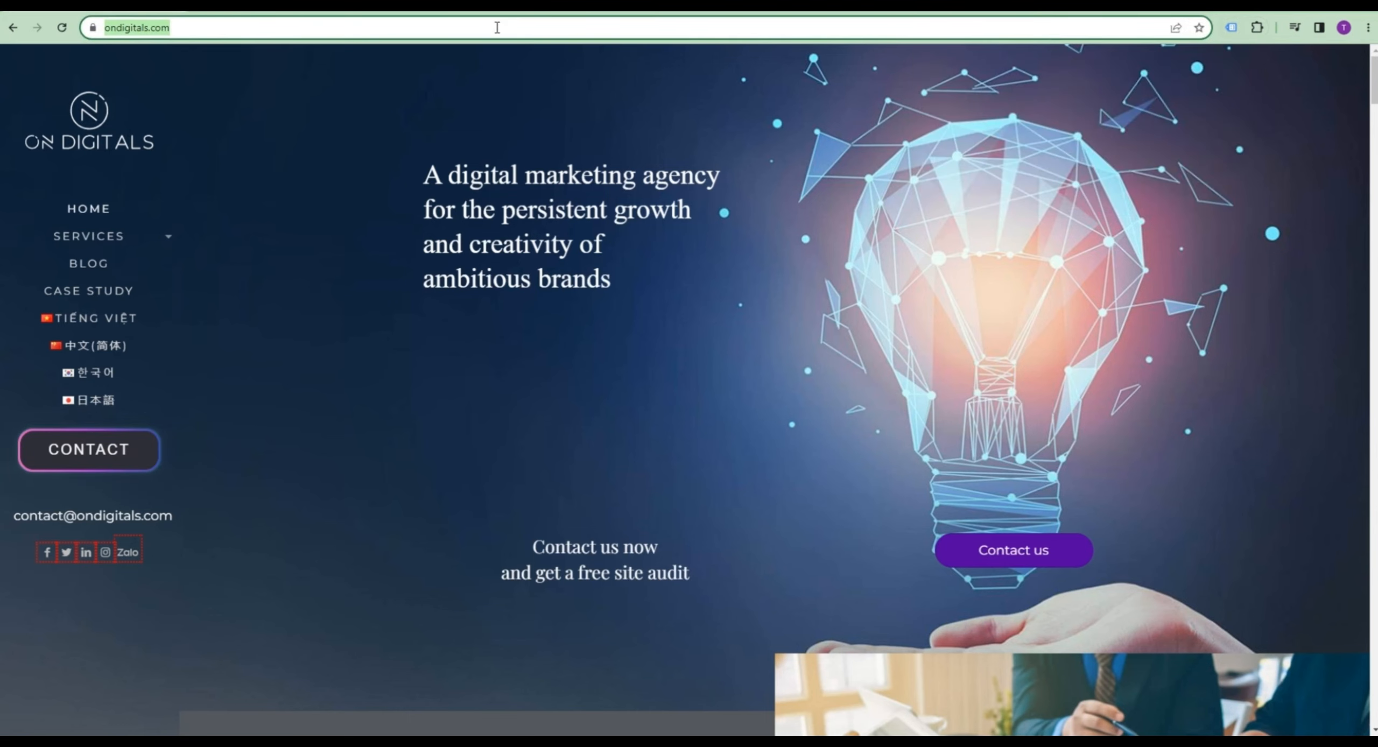
pyautogui.press('Return')
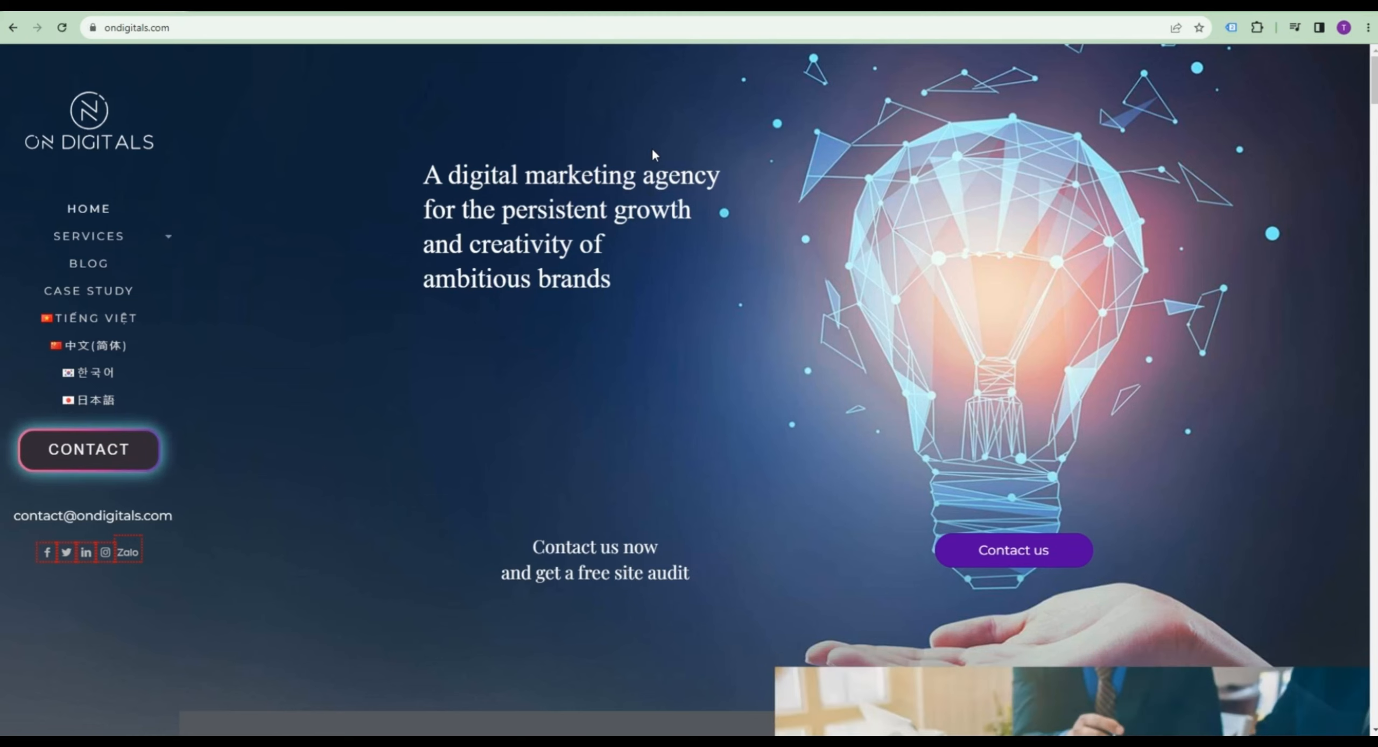
pyautogui.click(1229, 29)
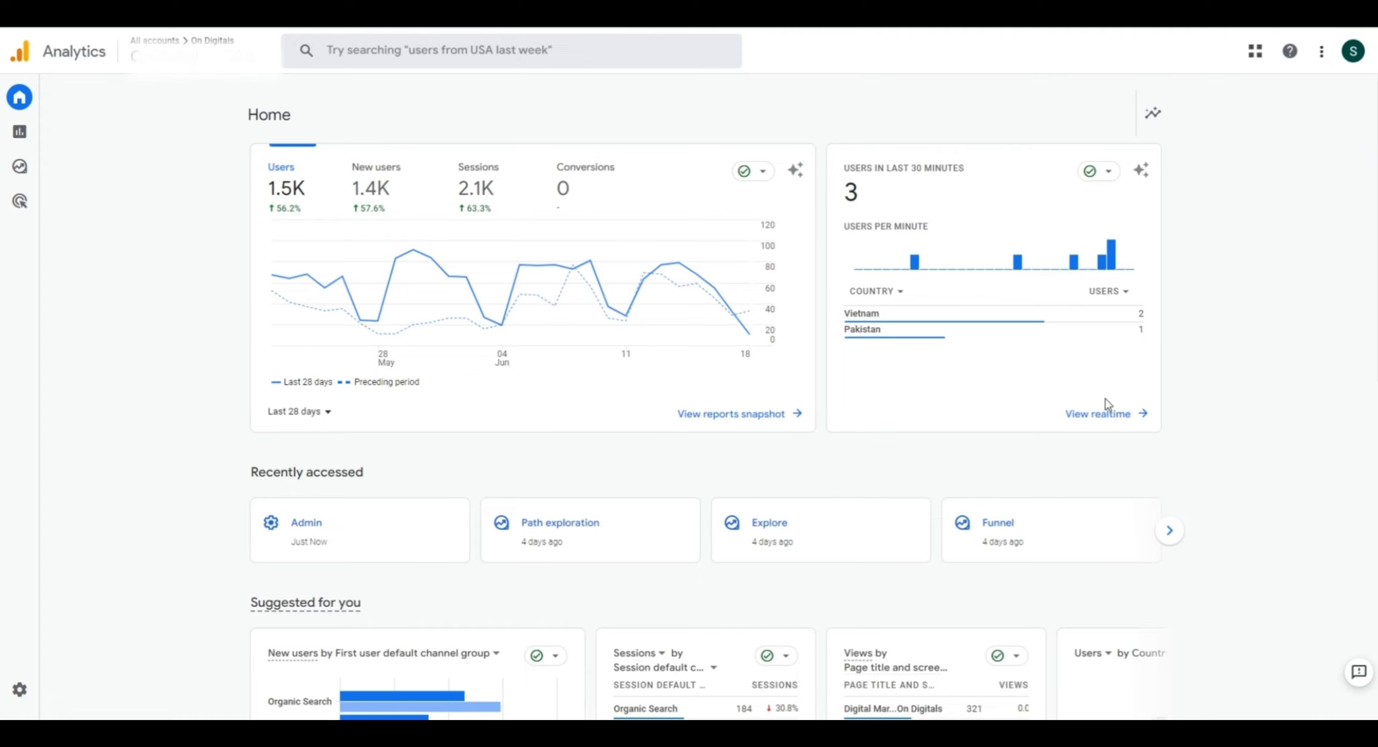
# - Switch to Google Analytics and open the realtime report to examine the users of the last 30 minutes
pyautogui.click(1111, 422)
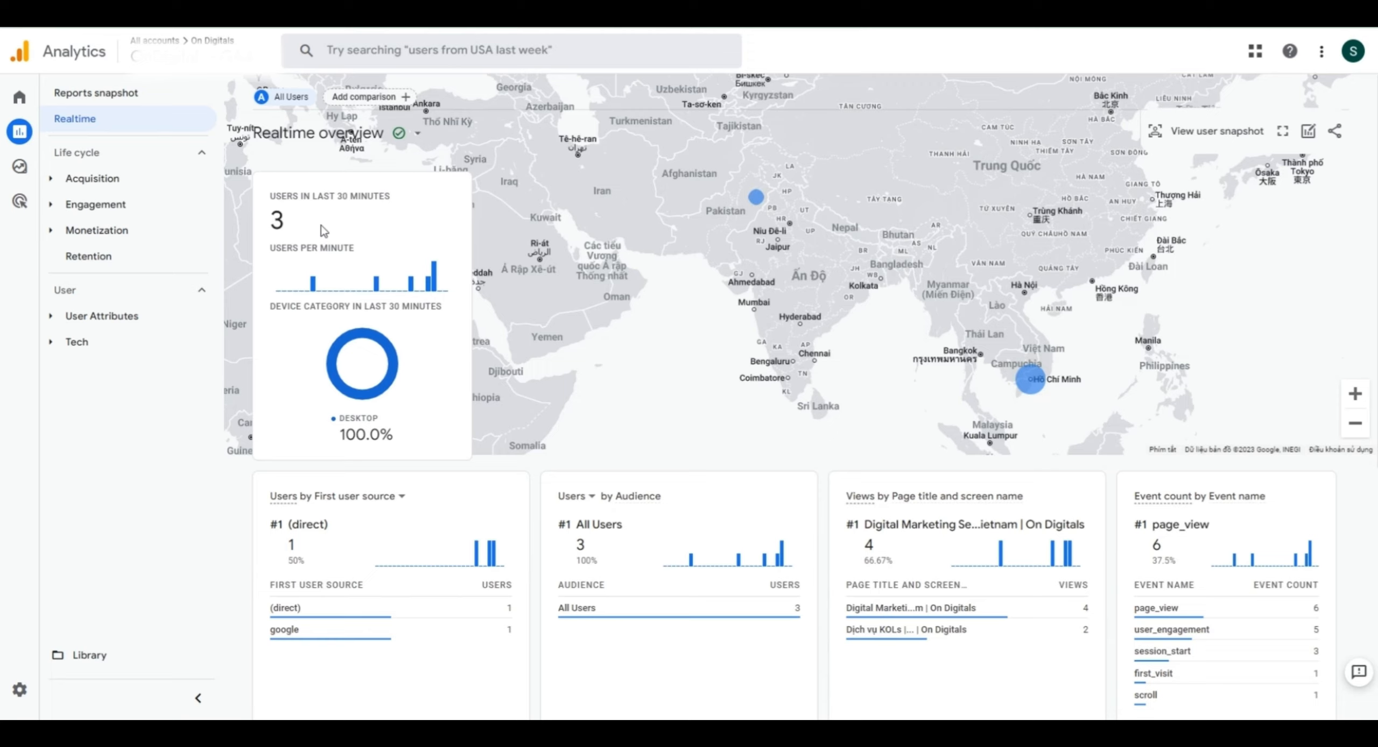
# - Create a Free form exploration and replace its City row dimension with Country
pyautogui.click(19, 166)
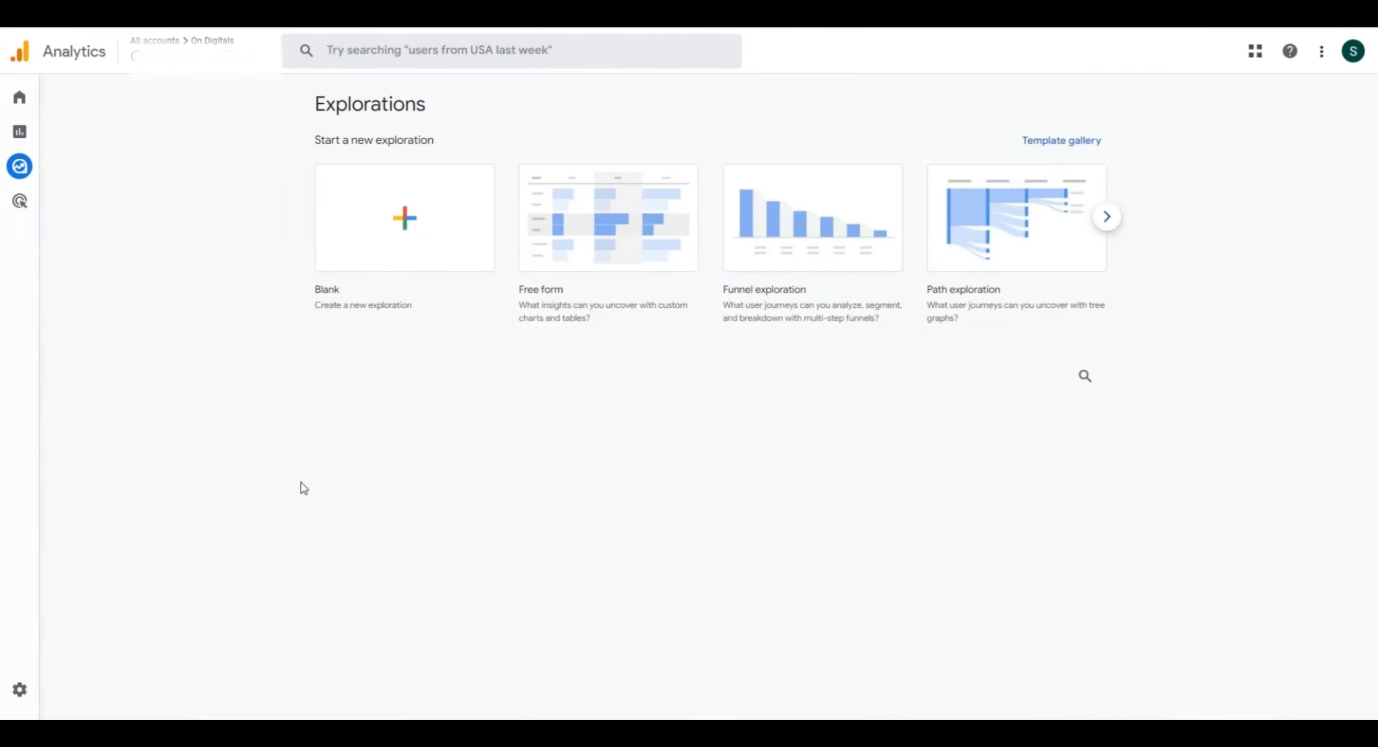
pyautogui.moveTo(43, 171)
pyautogui.click(596, 260)
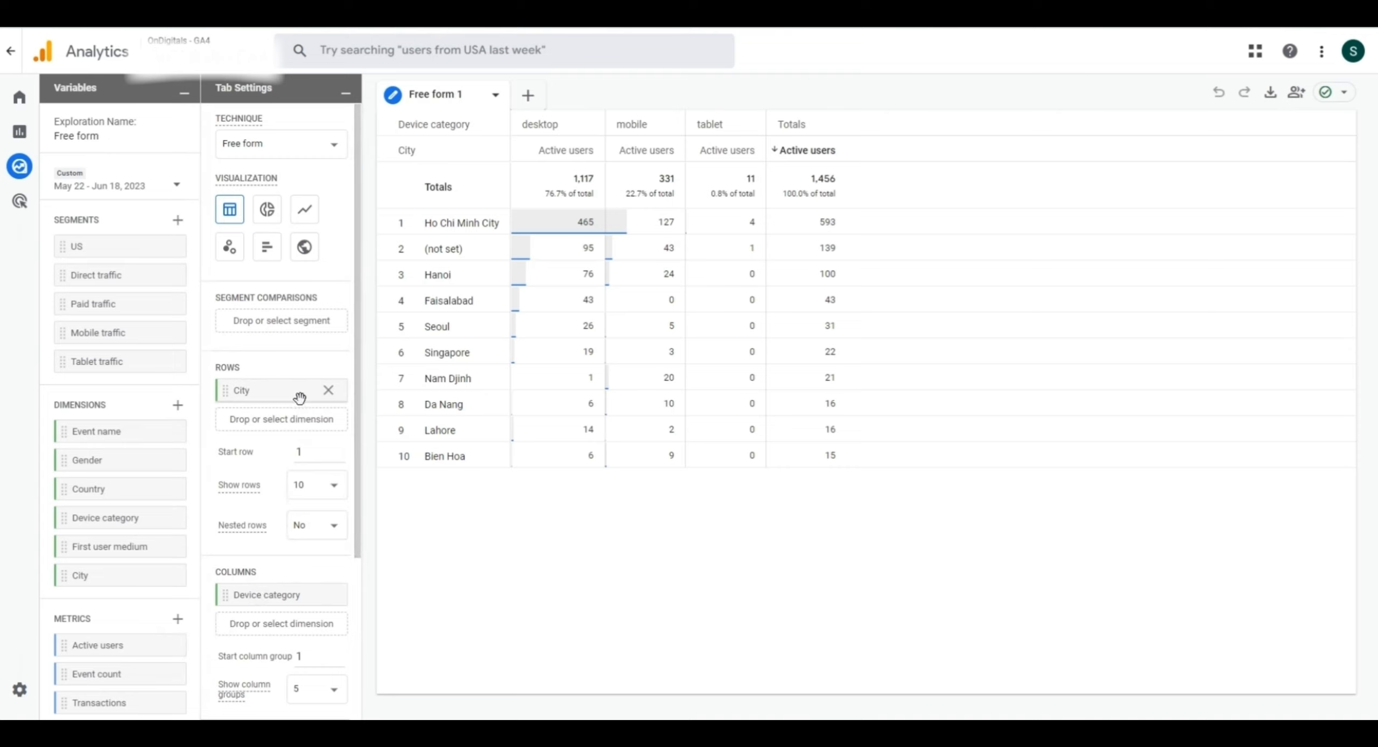
pyautogui.click(328, 392)
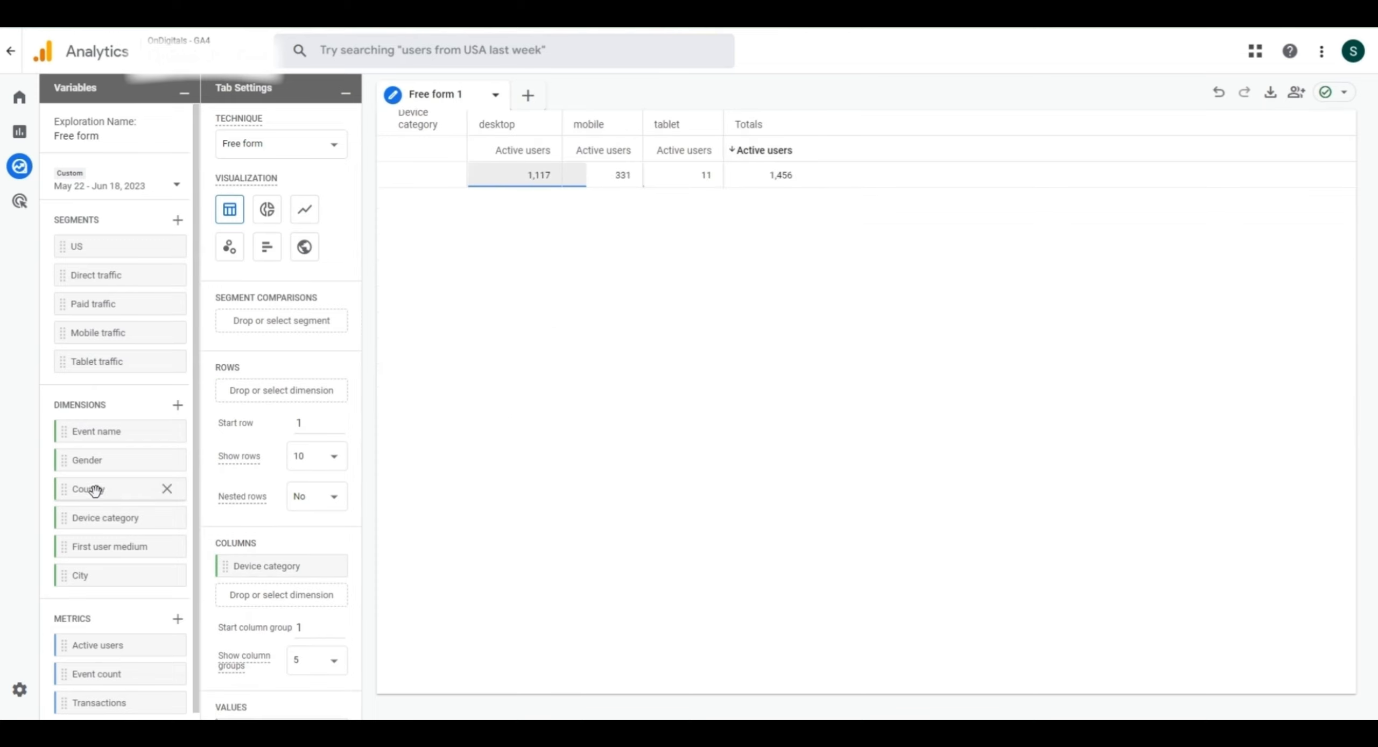
pyautogui.moveTo(102, 489); pyautogui.dragTo(257, 392)
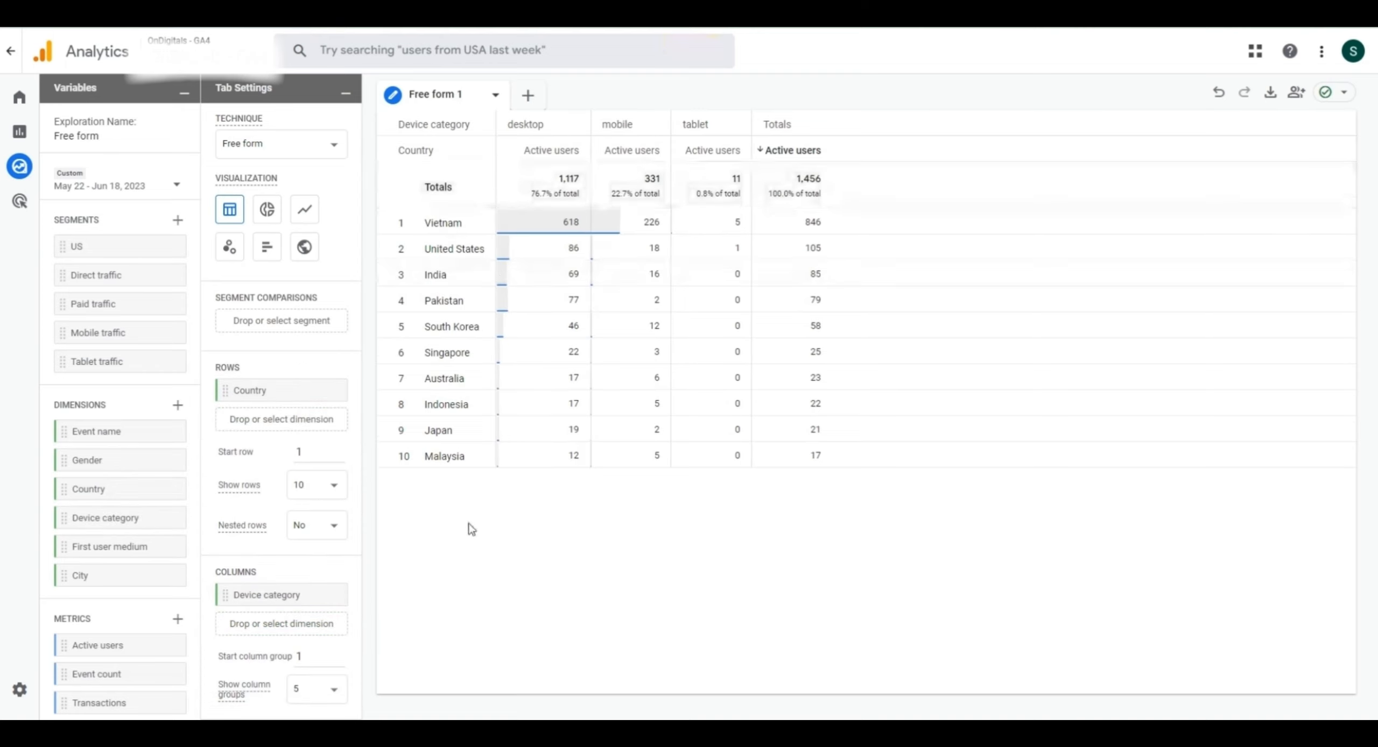
# - Examine the dimensions and metrics that can be imported into the free form exploration, without importing any
pyautogui.scroll(-1, 137, 539)
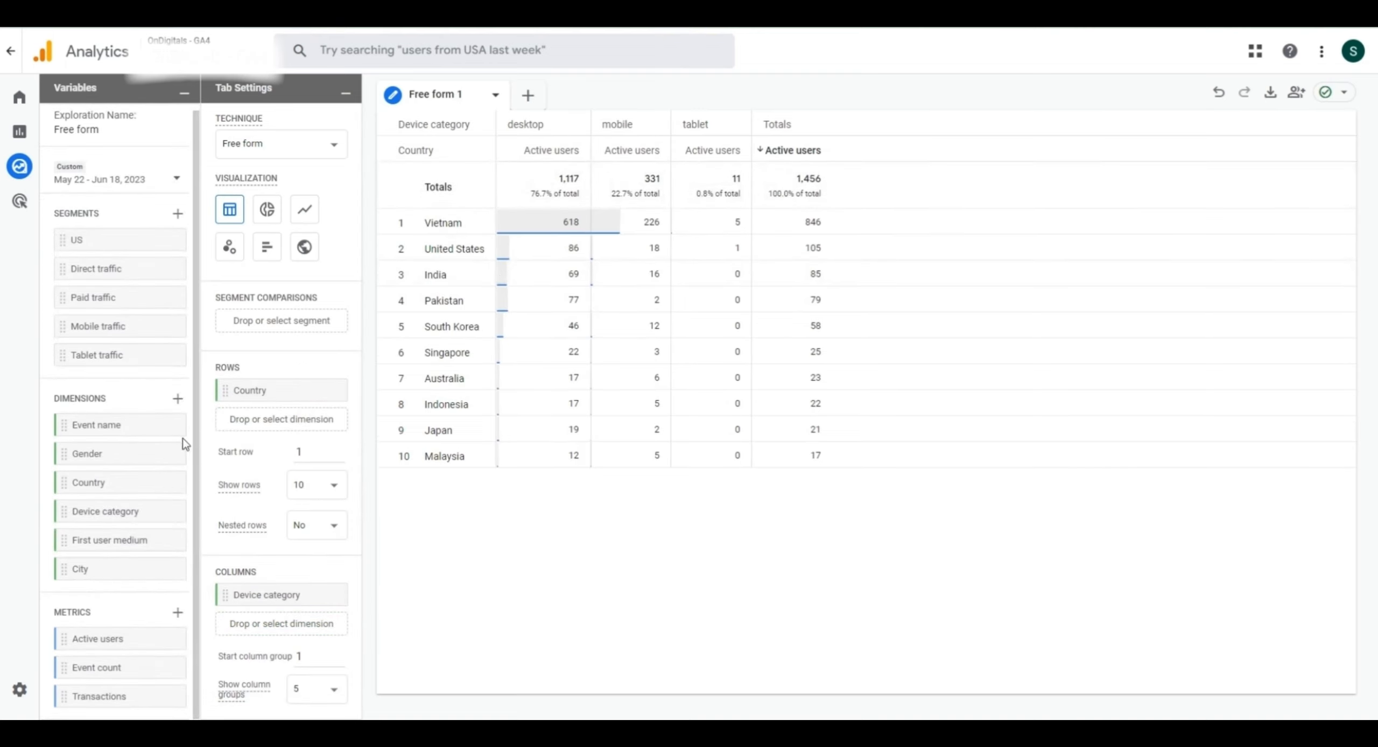
pyautogui.click(179, 399)
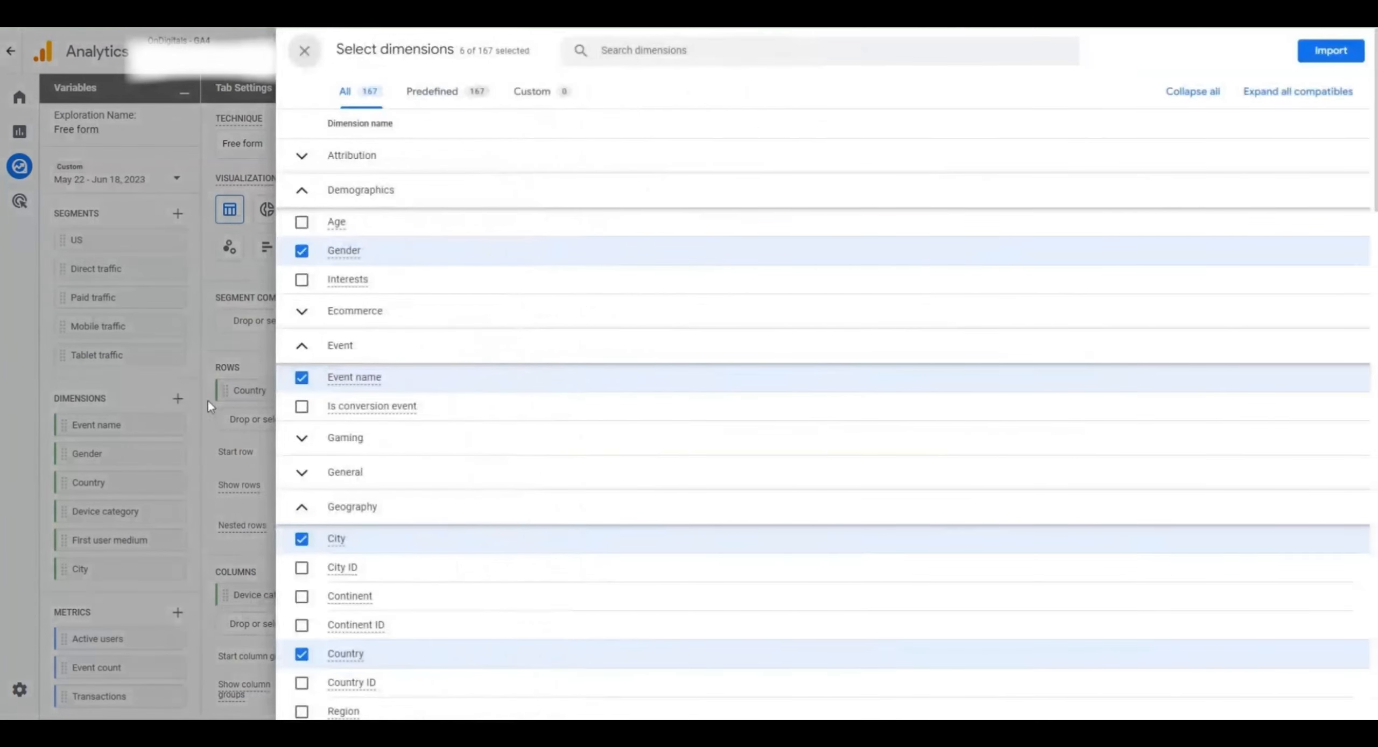
pyautogui.scroll(-3, 430, 315)
pyautogui.scroll(-3, 436, 321)
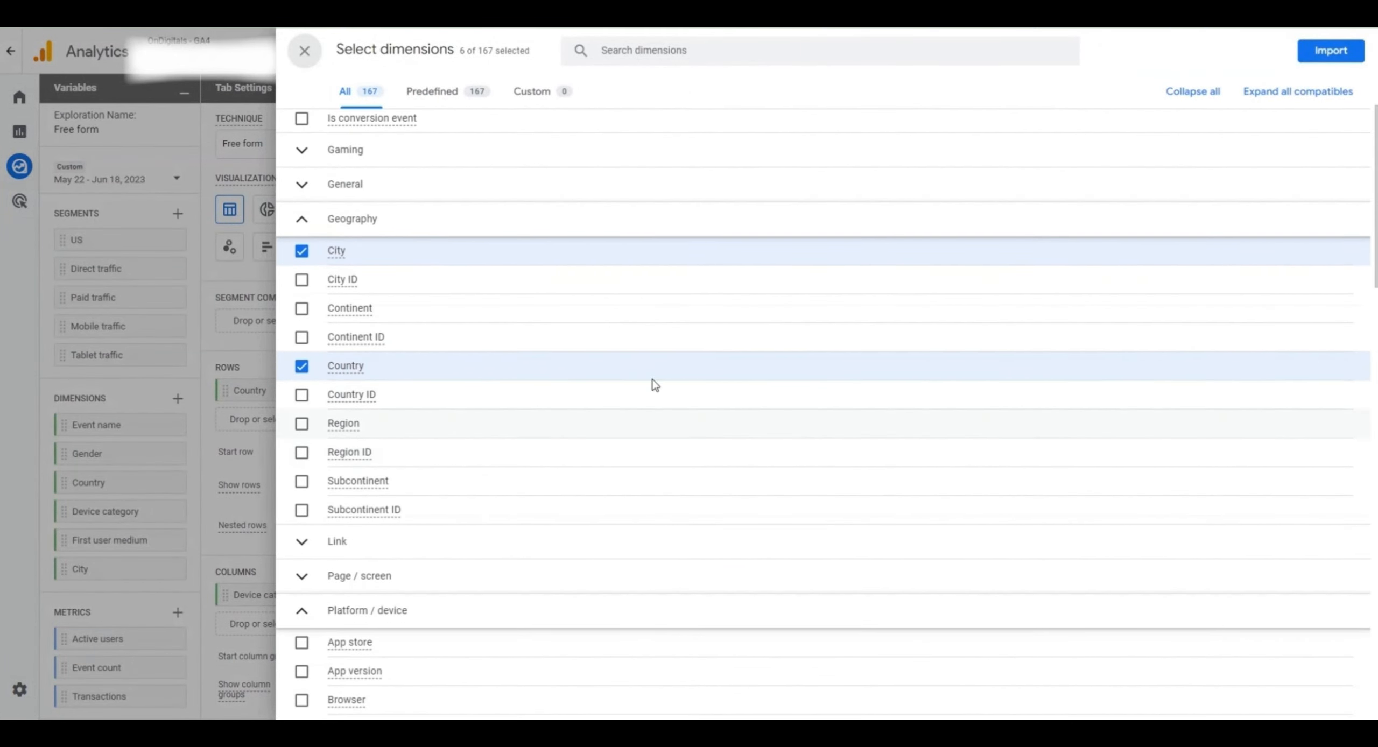
pyautogui.click(221, 521)
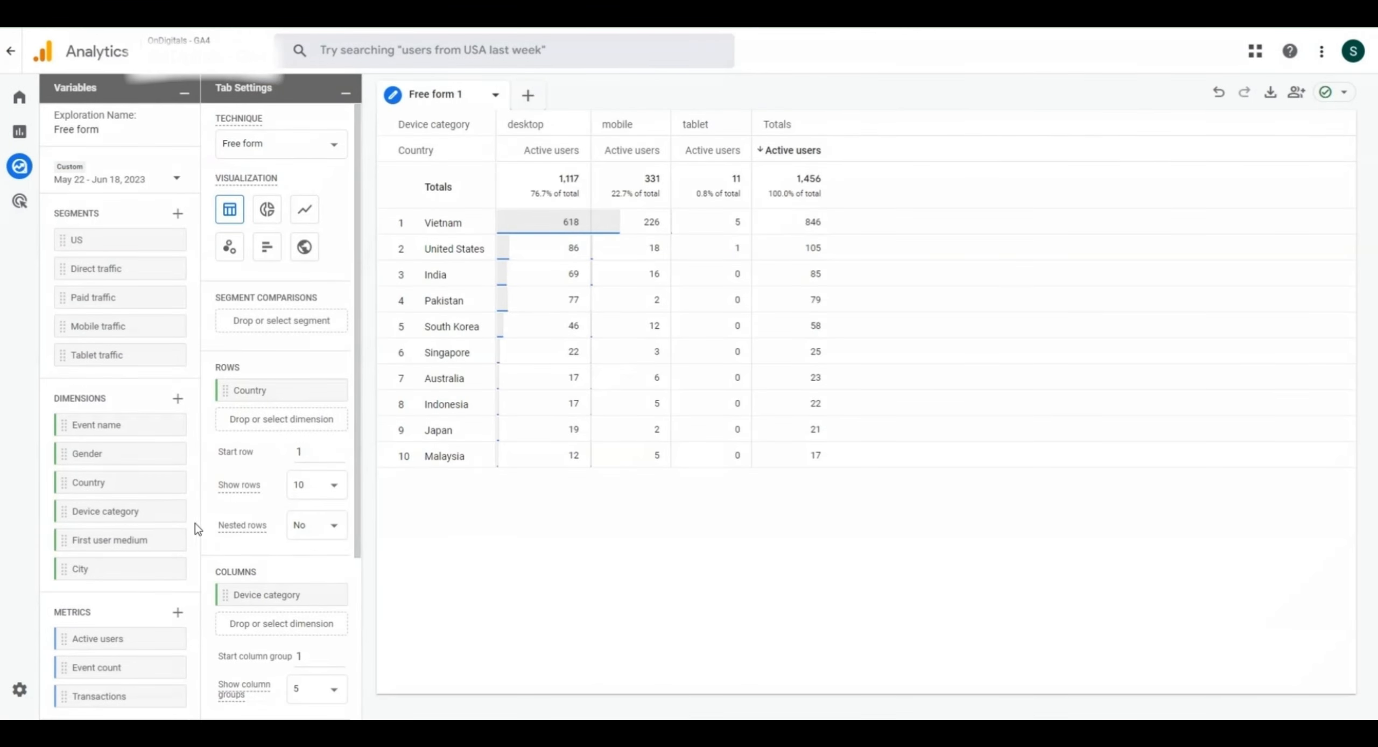
pyautogui.click(177, 613)
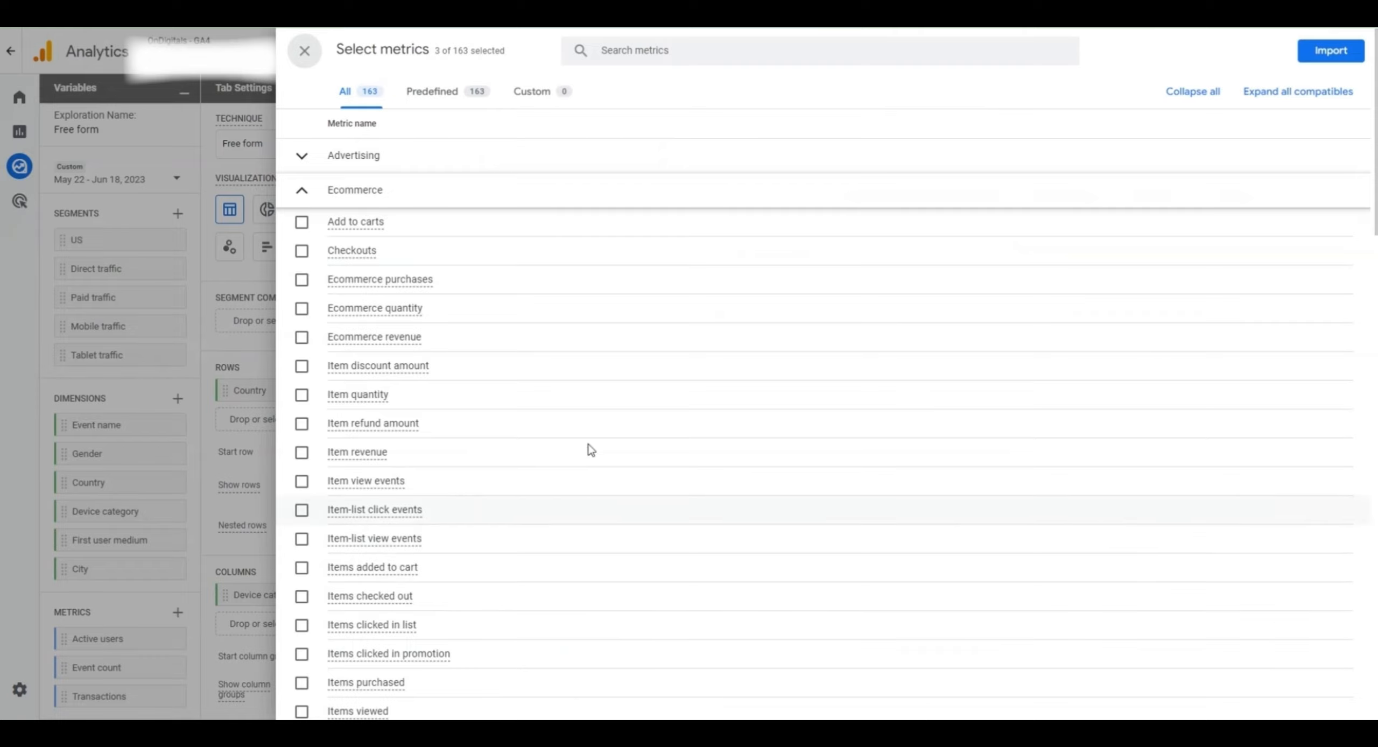
pyautogui.scroll(-10, 573, 300)
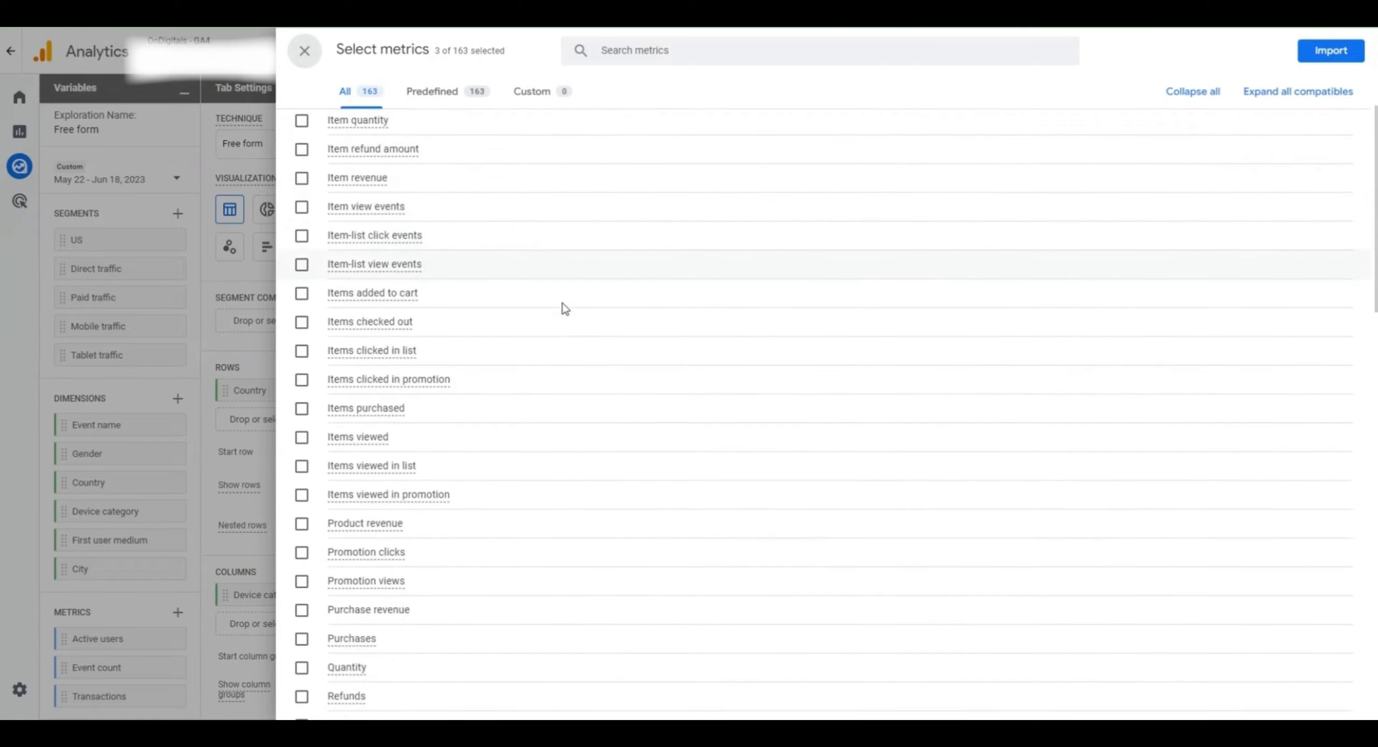
pyautogui.scroll(-10, 563, 310)
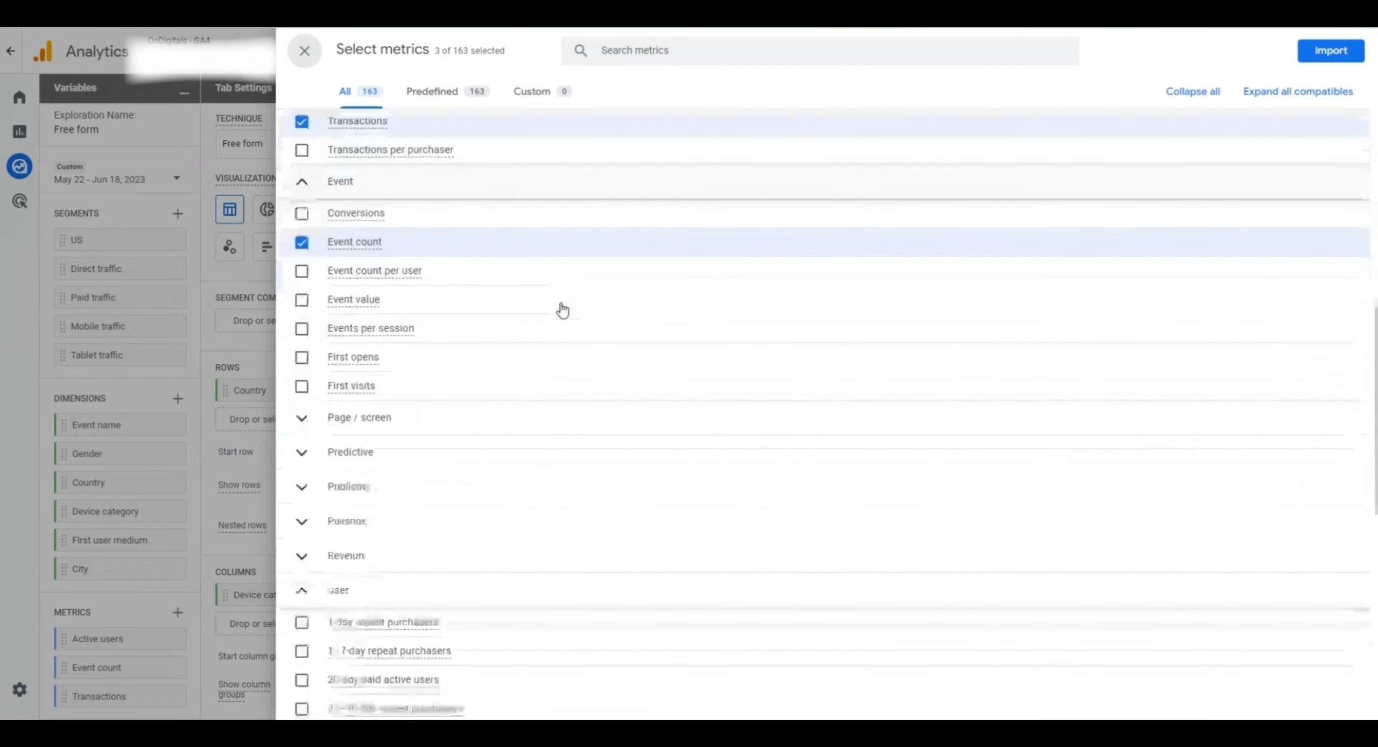
pyautogui.scroll(-9, 555, 311)
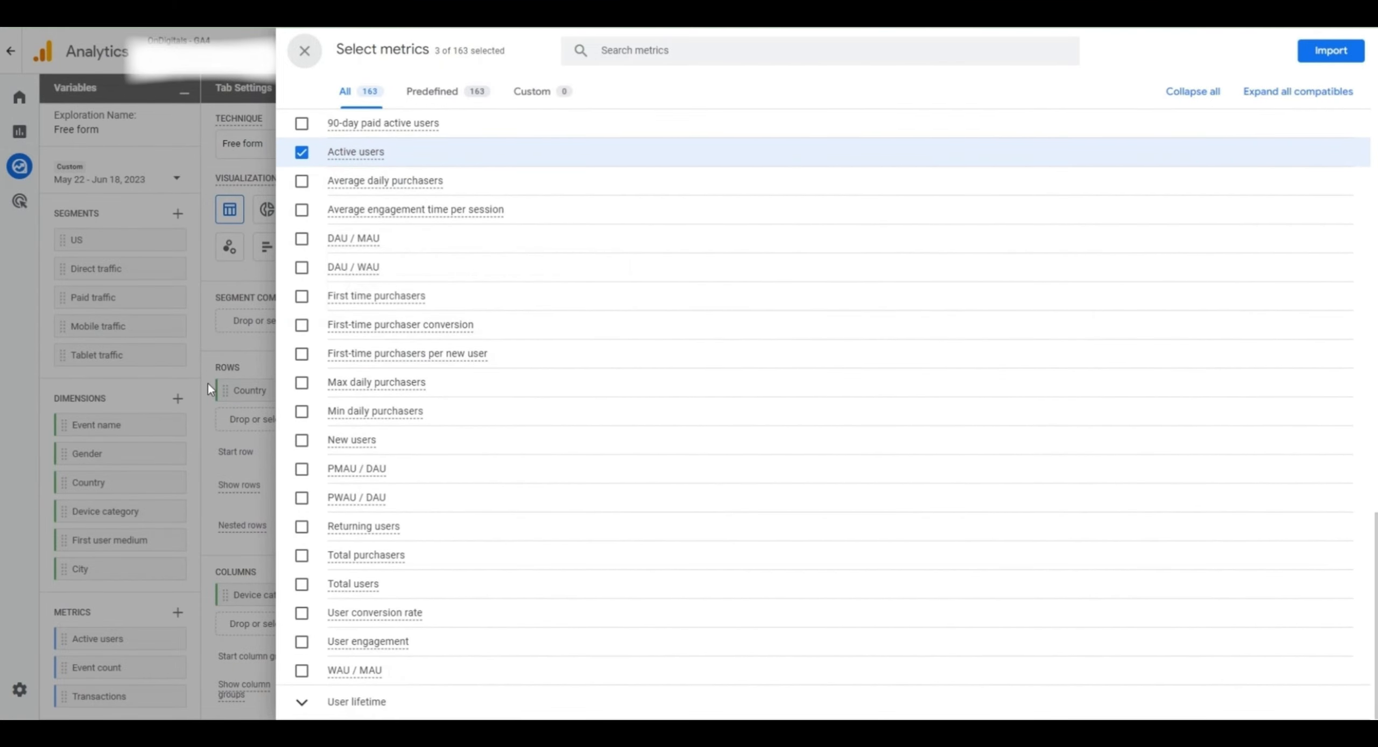
pyautogui.click(191, 392)
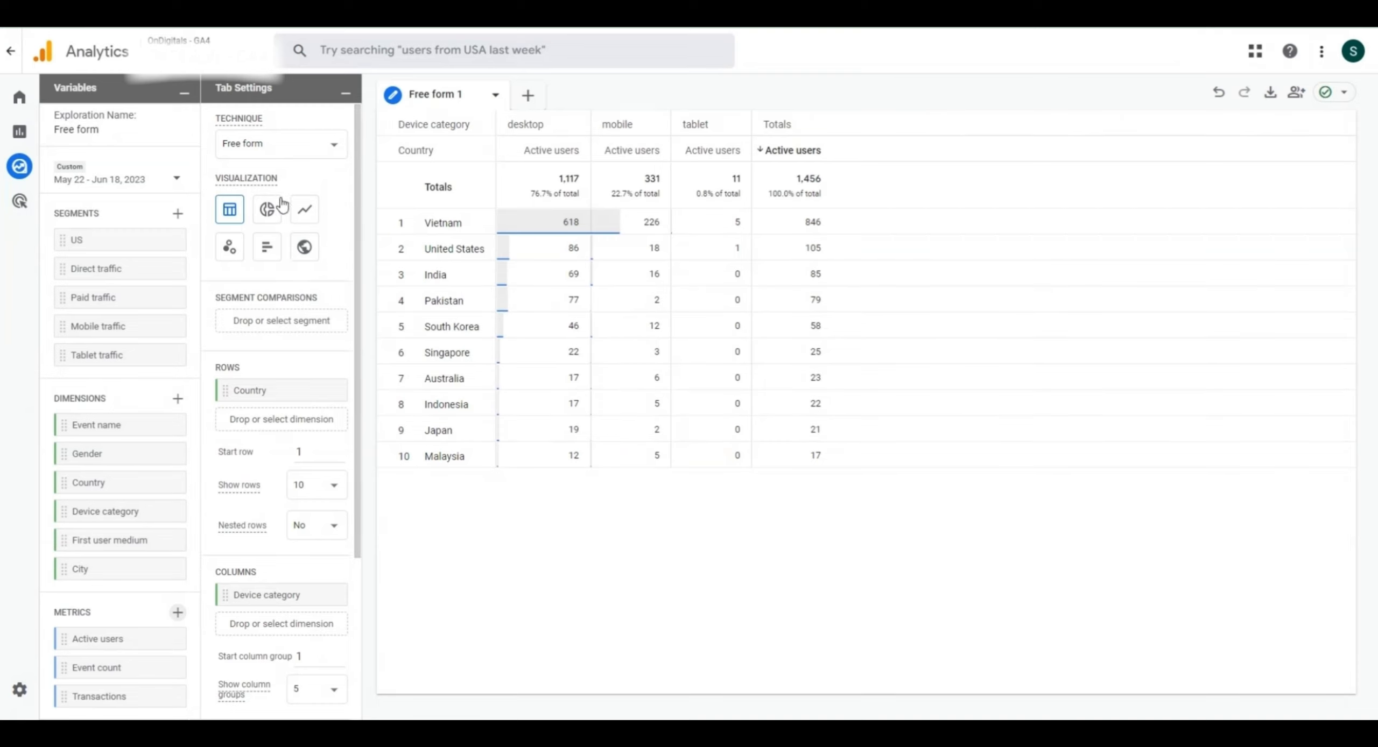
# - Switch the country exploration's visualization through donut chart, line chart and bar chart
pyautogui.click(274, 214)
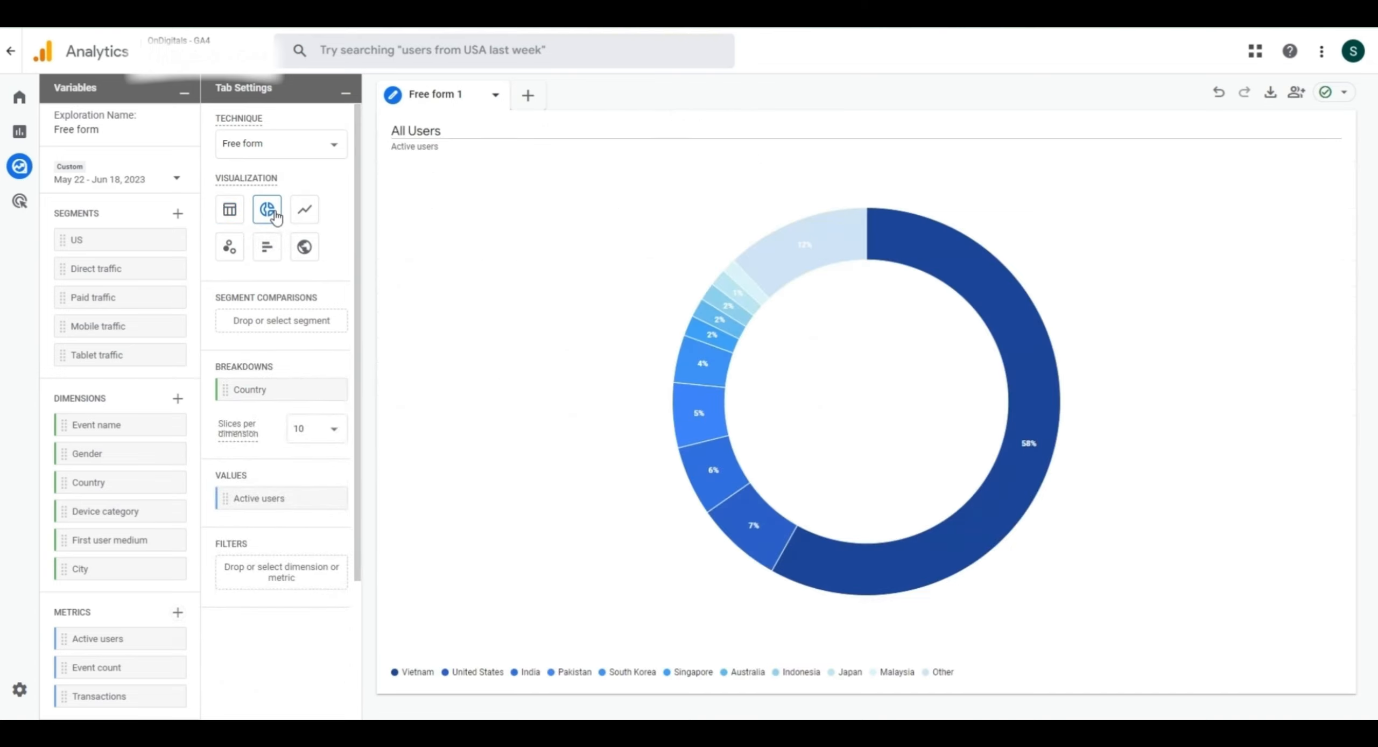
pyautogui.click(303, 214)
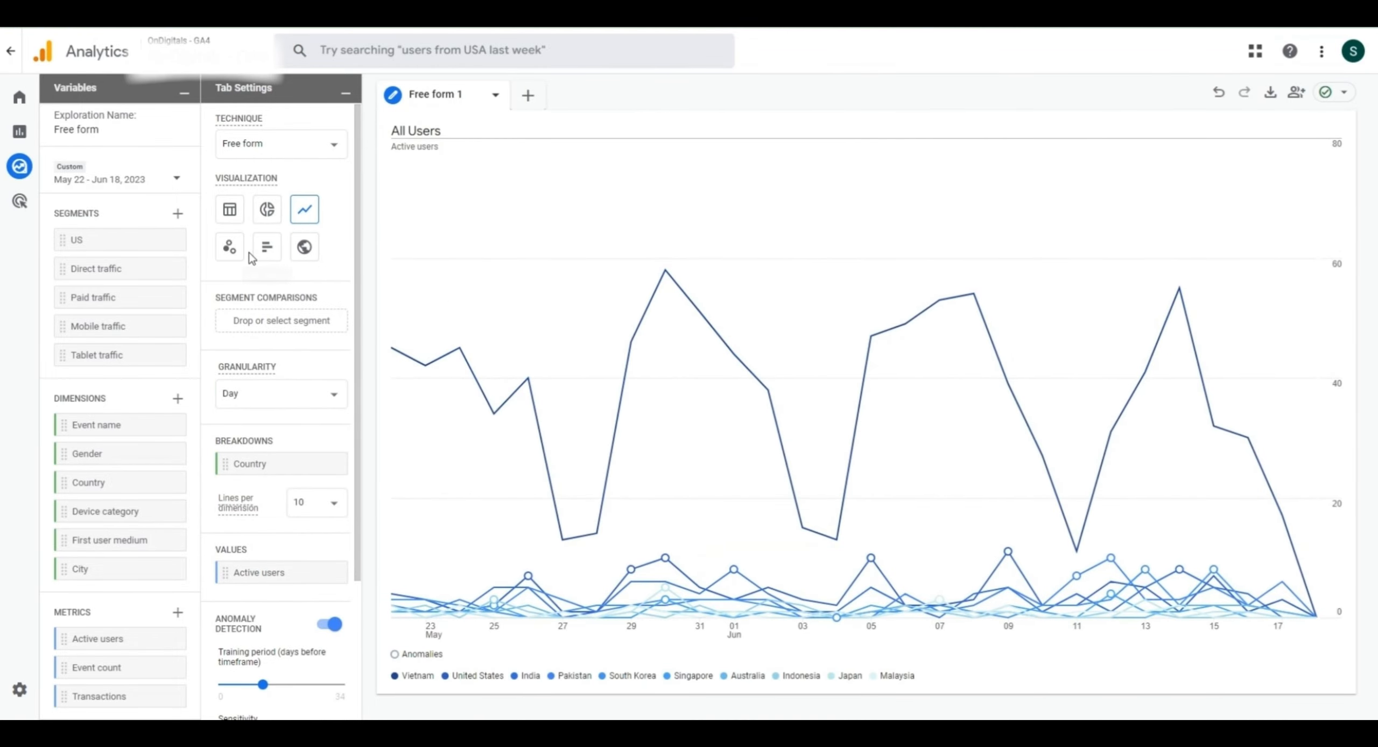
pyautogui.click(263, 260)
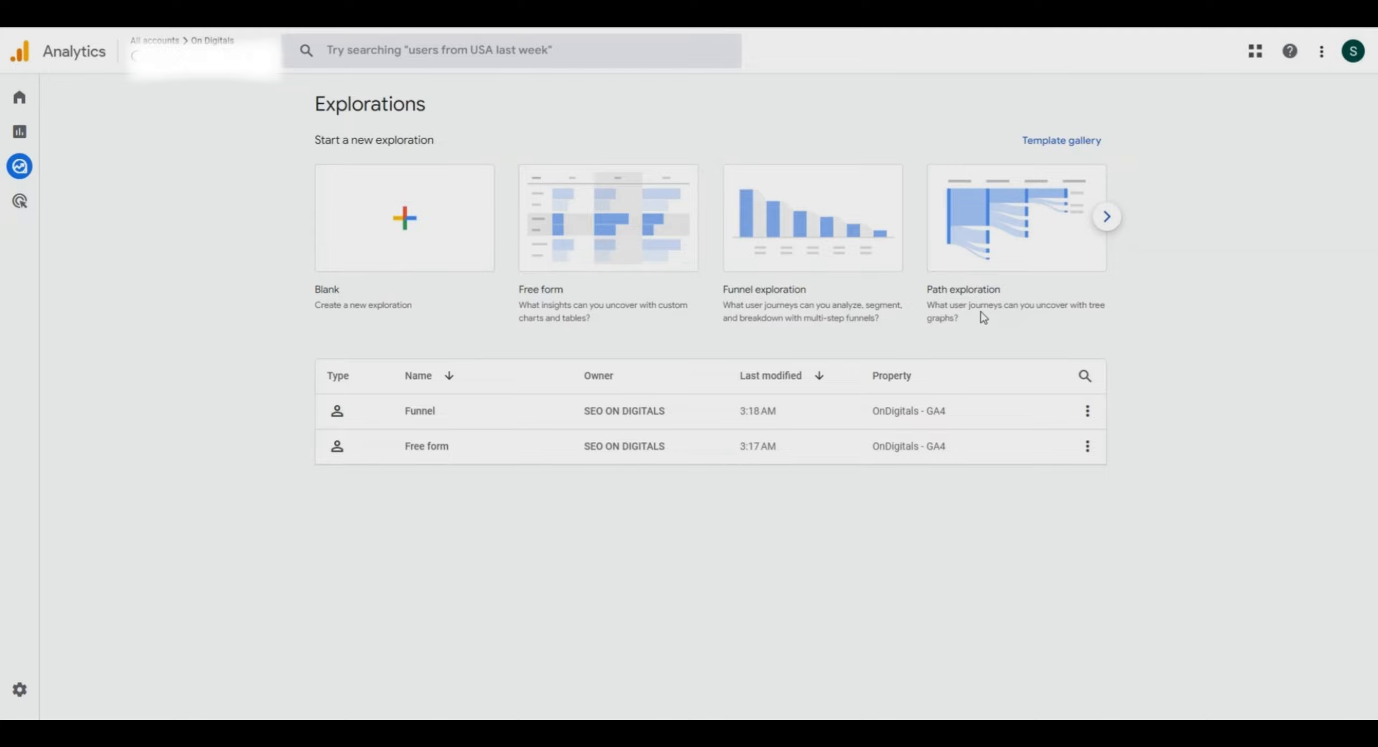
# - Create a Funnel exploration and remove its default steps First open/visit, Session start, Screen/Page view and Purchase
pyautogui.click(817, 233)
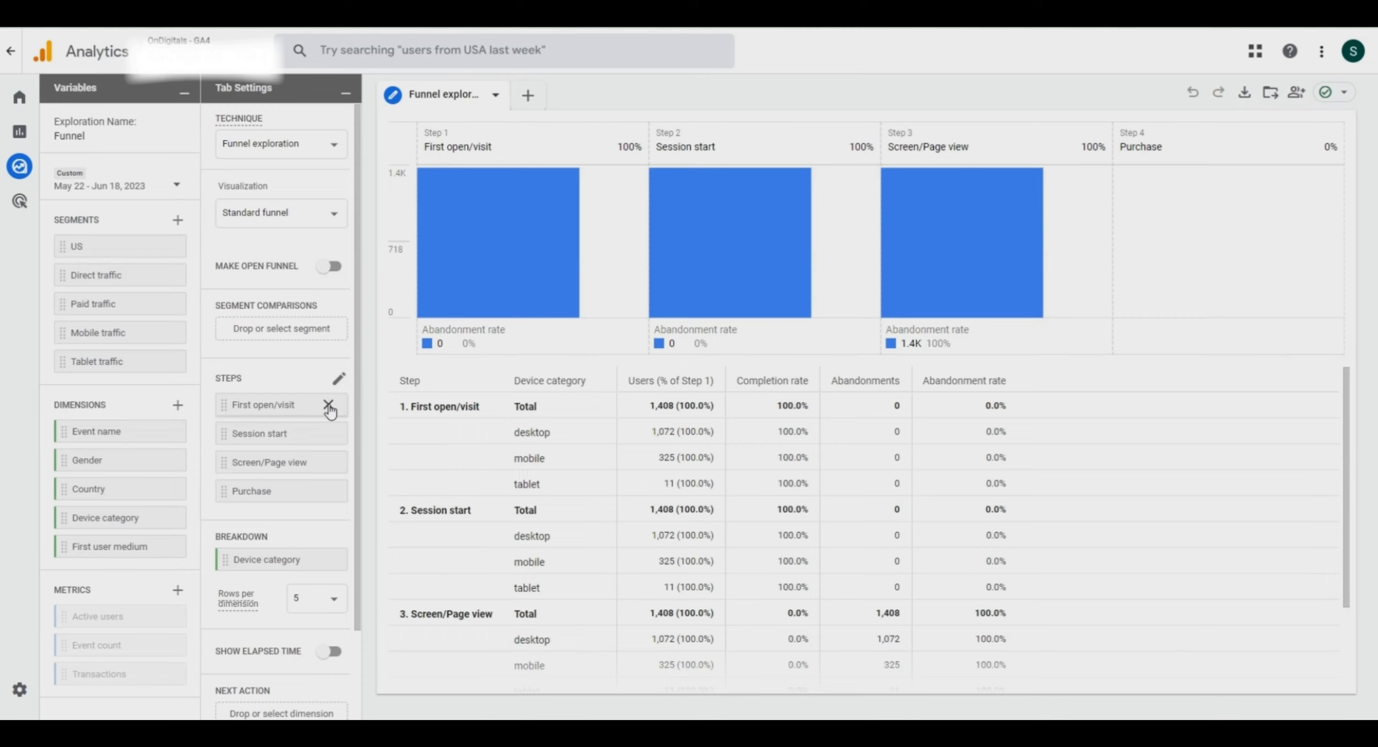
pyautogui.click(328, 404)
pyautogui.click(328, 405)
pyautogui.click(327, 405)
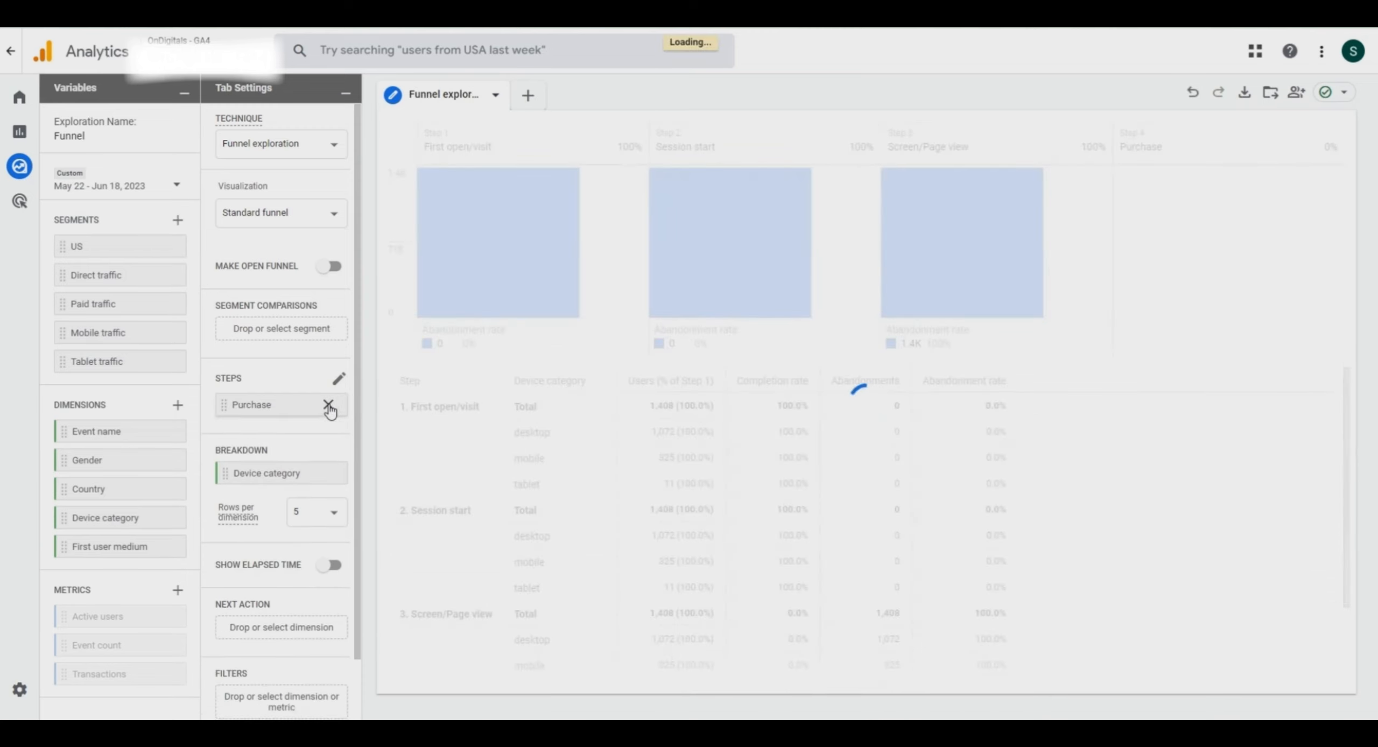
pyautogui.click(328, 405)
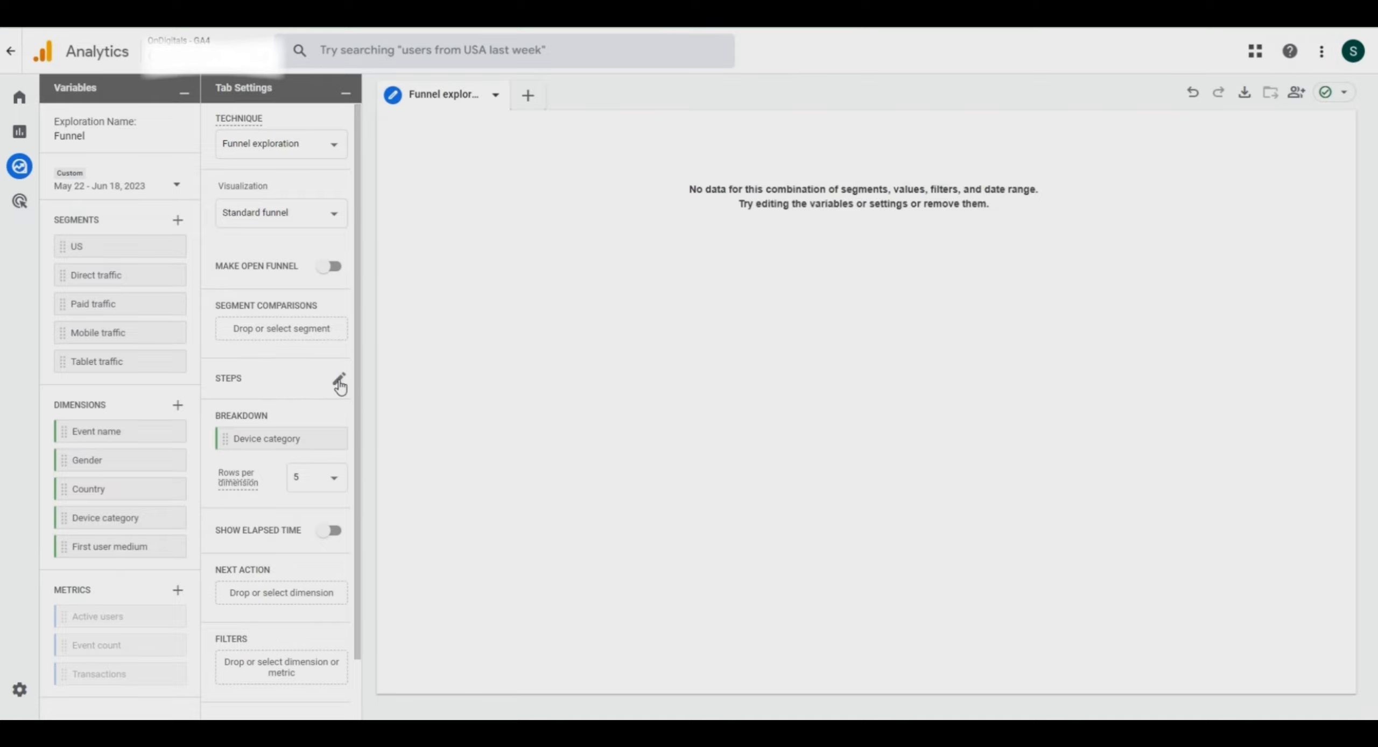
# - Edit the funnel steps and name the first step Step 1
pyautogui.click(339, 380)
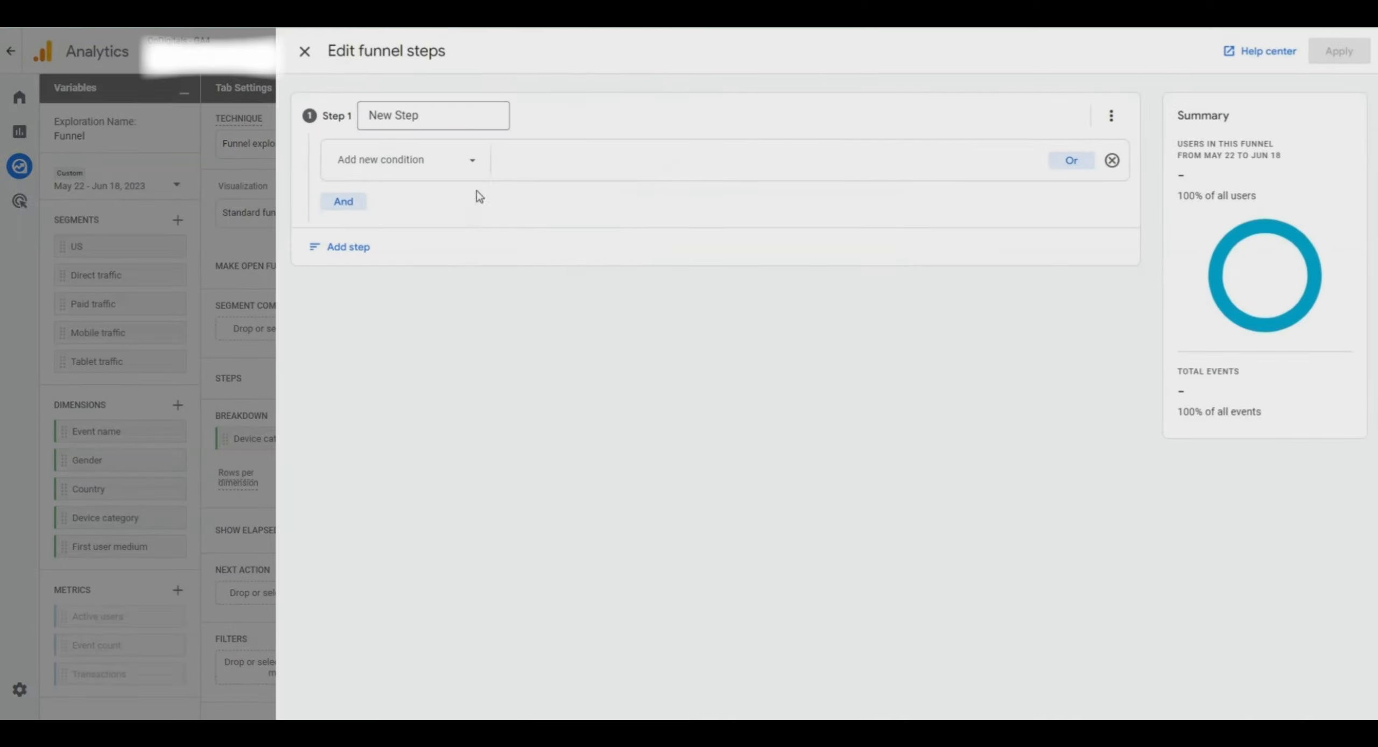
pyautogui.moveTo(437, 116); pyautogui.dragTo(366, 119)
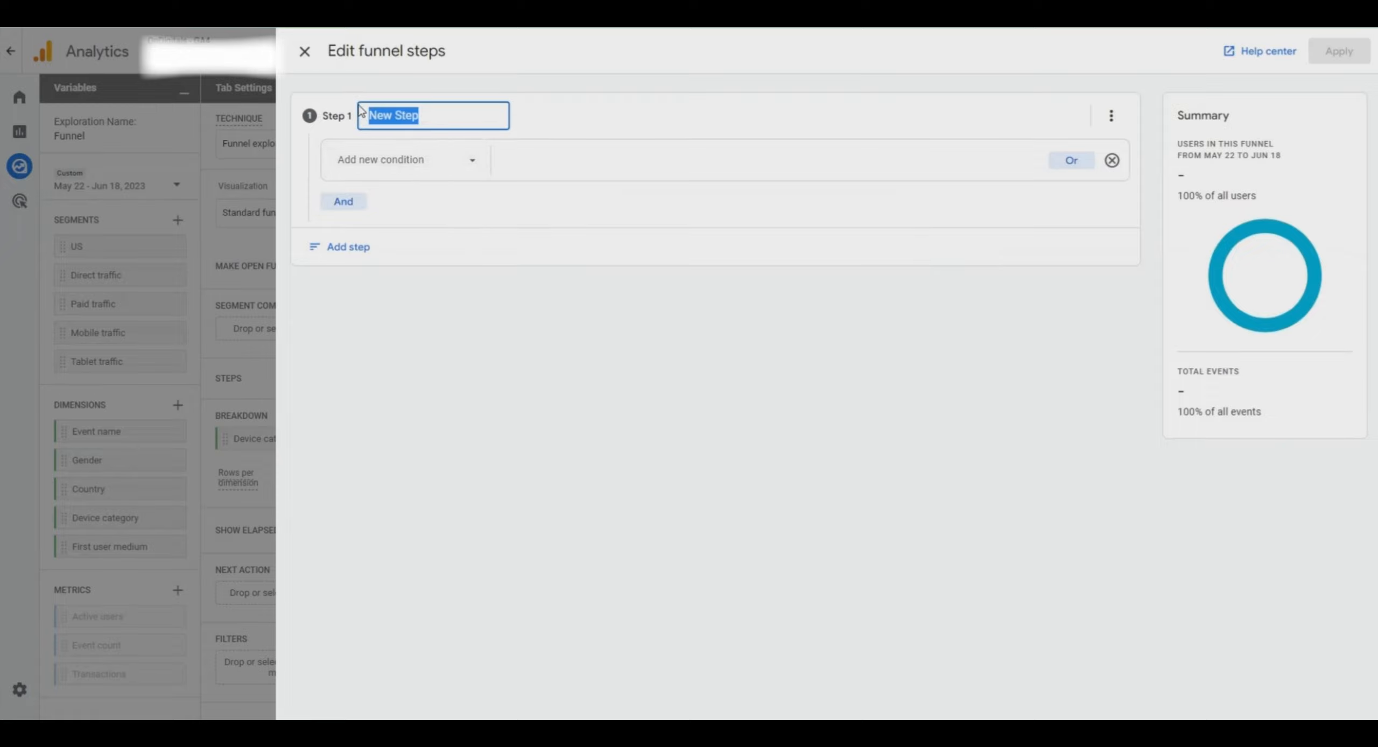
pyautogui.write('Buo')
pyautogui.press('BackSpace')
pyautogui.write('S')
# - Give Step 1 the condition that Page title contains "Digital Marketing Service | Creative Agency Vietnam | On Digitals"
pyautogui.click(440, 162)
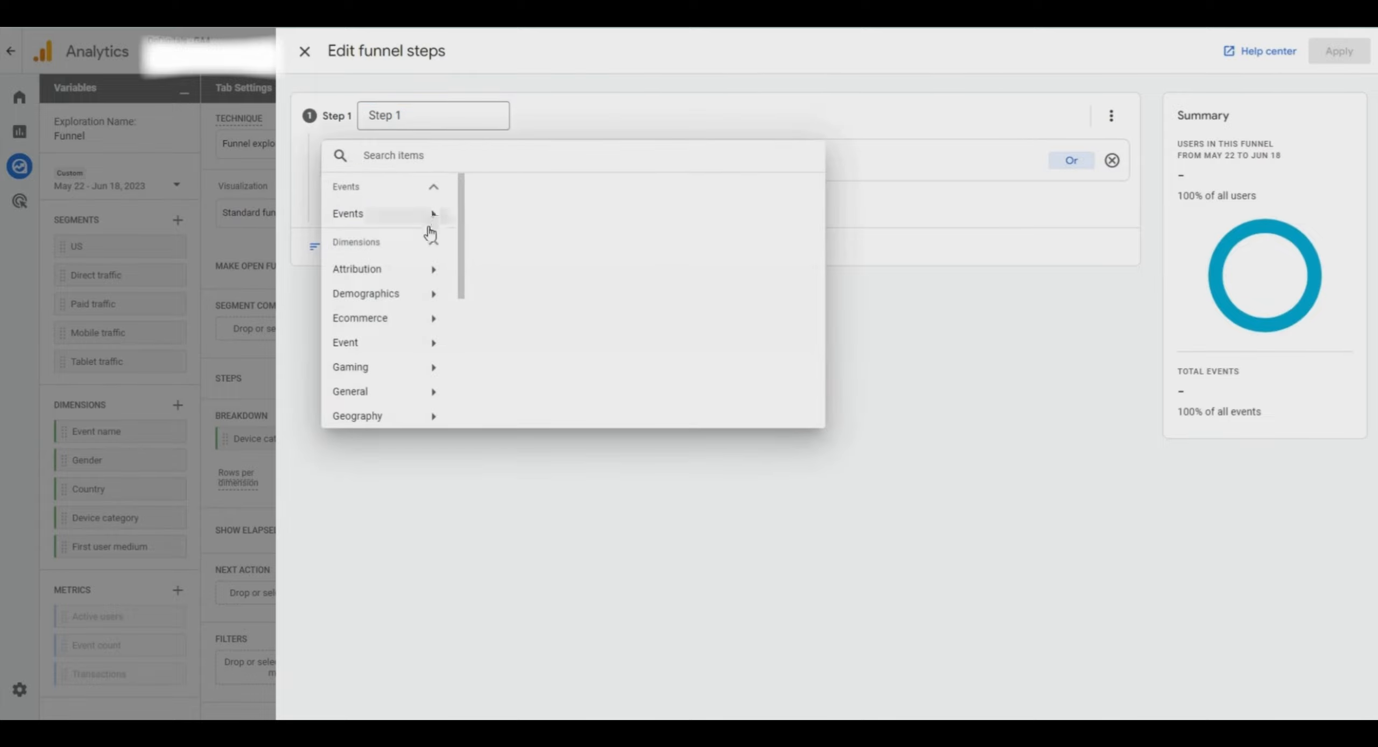
pyautogui.scroll(-5, 430, 234)
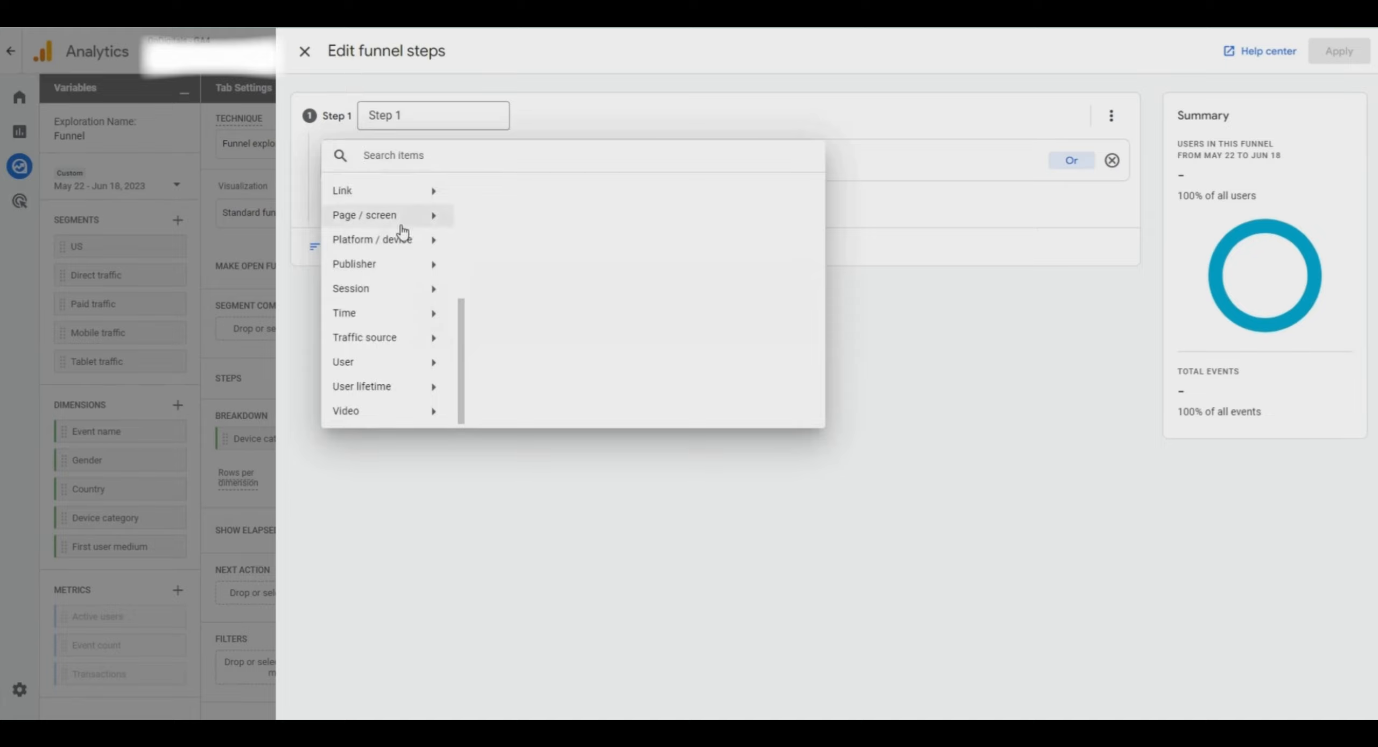
pyautogui.click(406, 223)
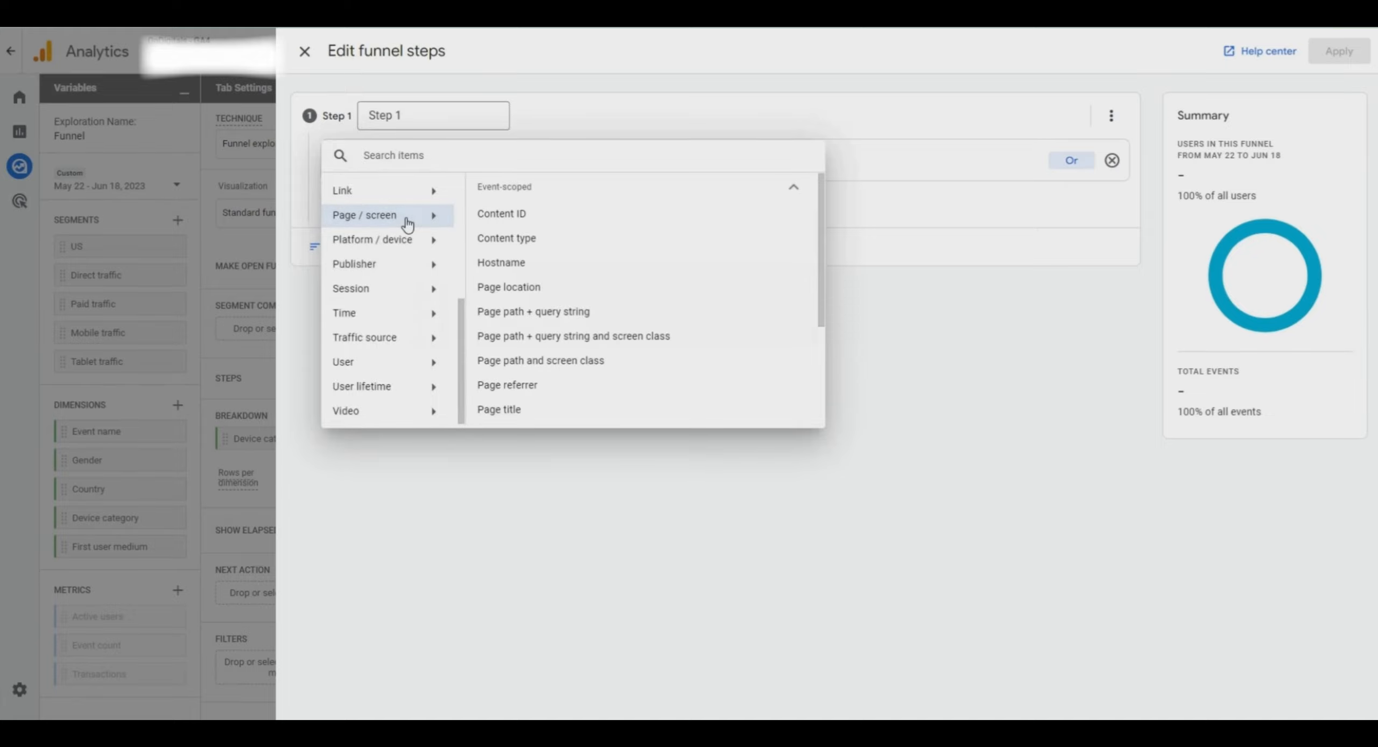
pyautogui.scroll(-2, 539, 275)
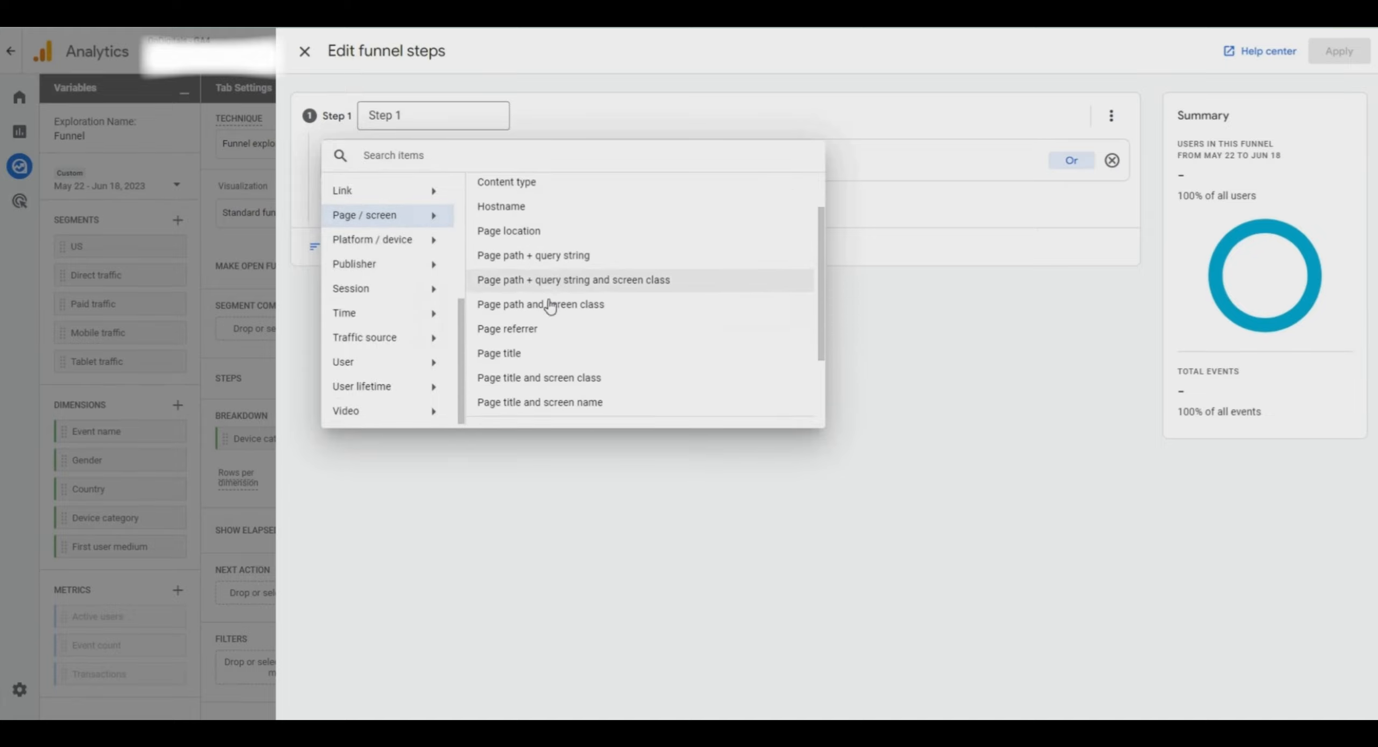
pyautogui.click(516, 344)
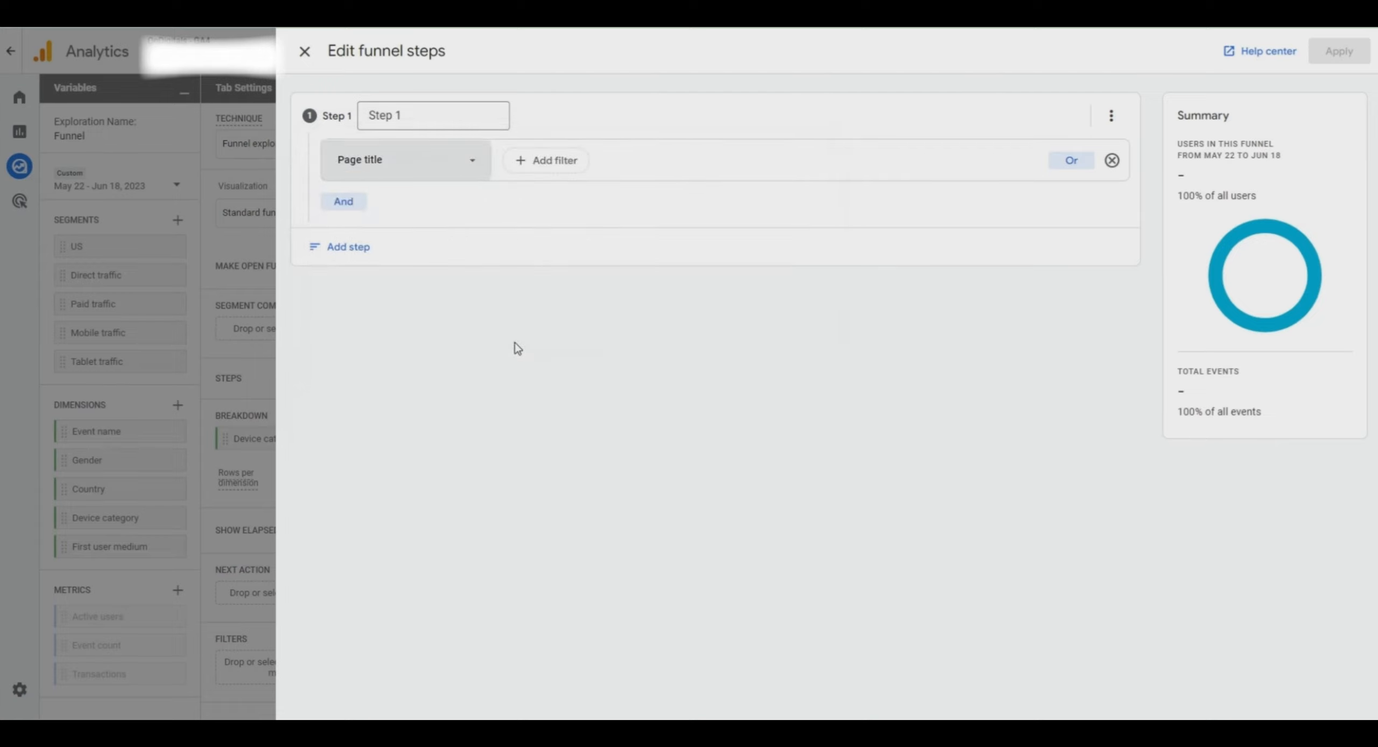
pyautogui.click(555, 168)
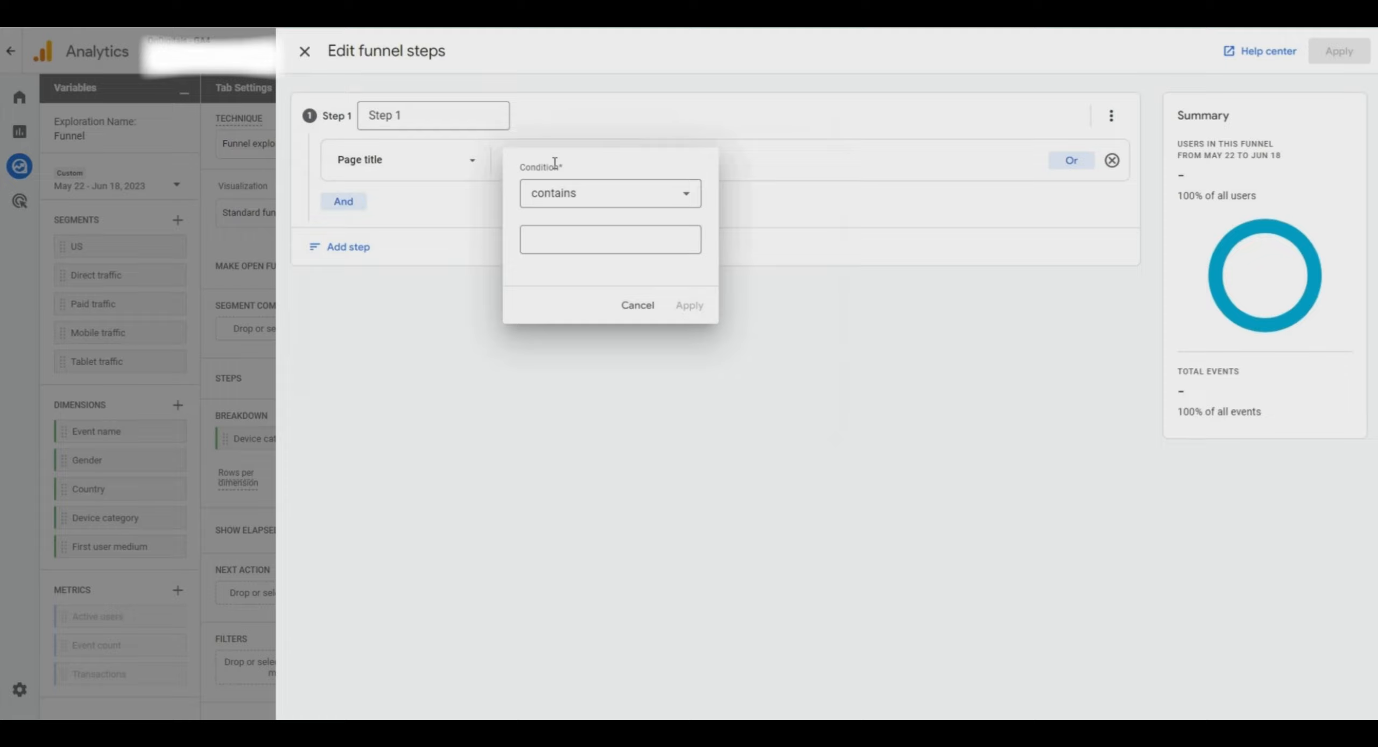
pyautogui.click(570, 198)
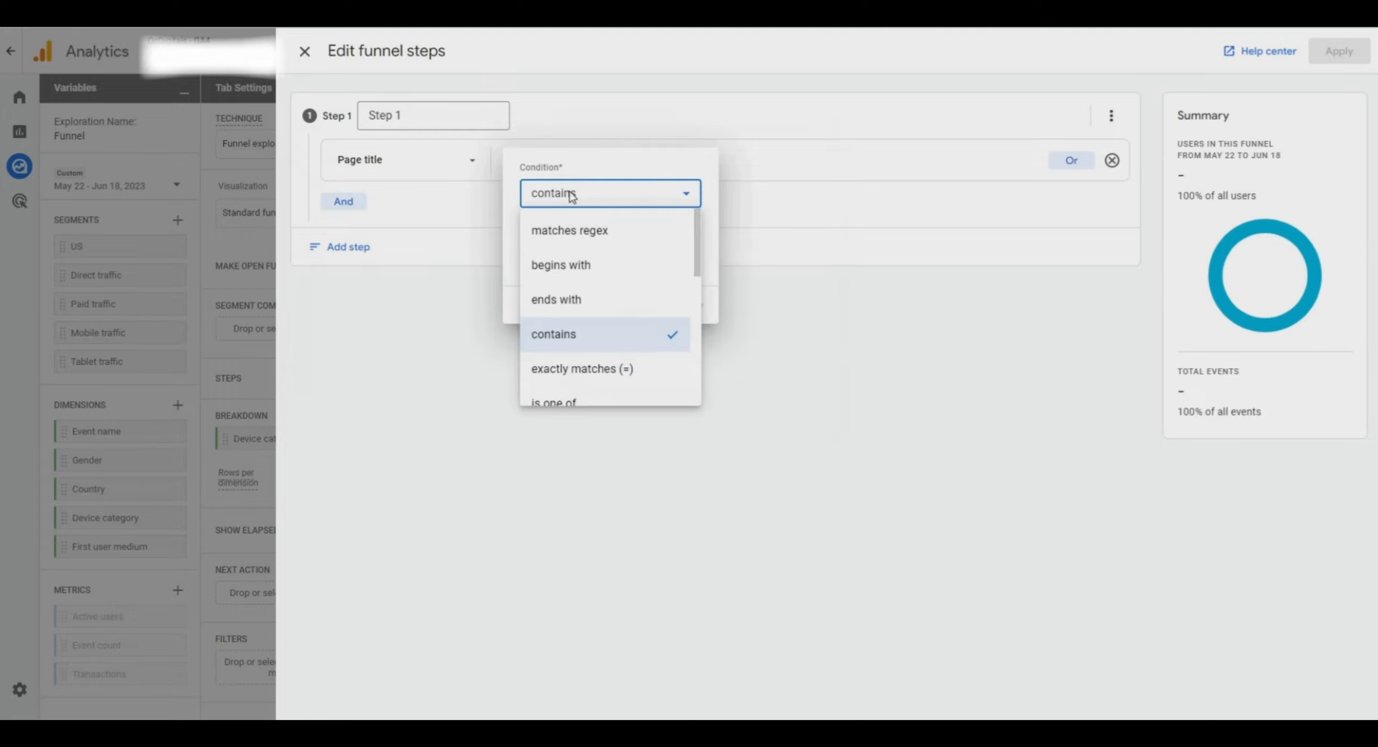
pyautogui.click(570, 338)
pyautogui.click(566, 241)
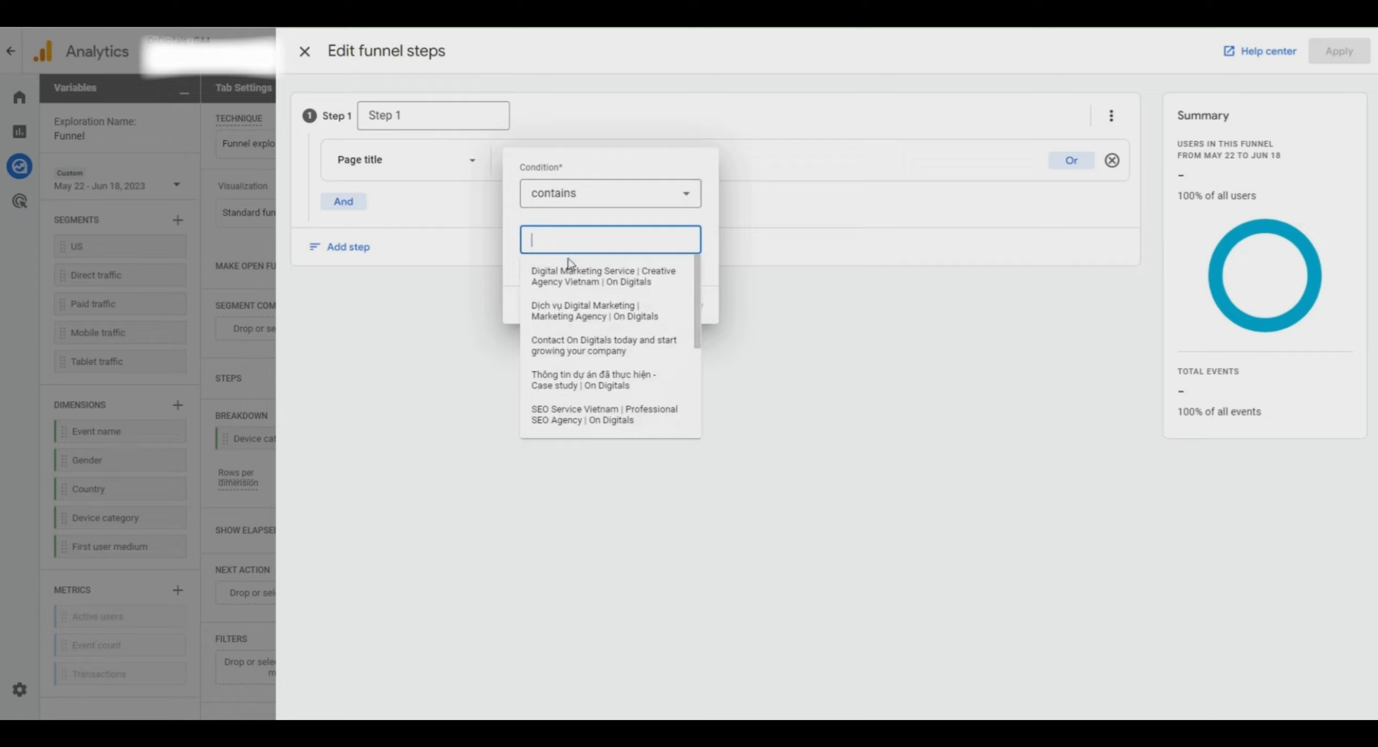
pyautogui.click(598, 284)
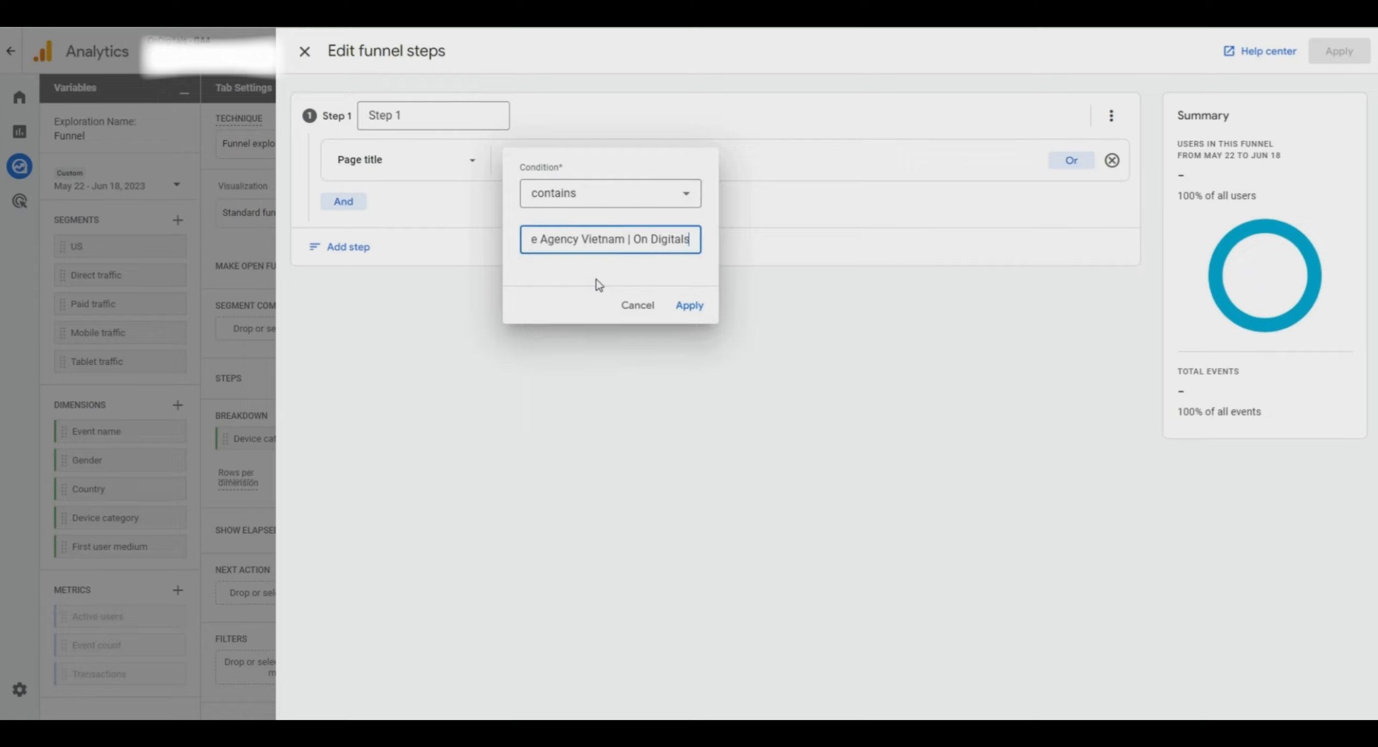
pyautogui.click(690, 306)
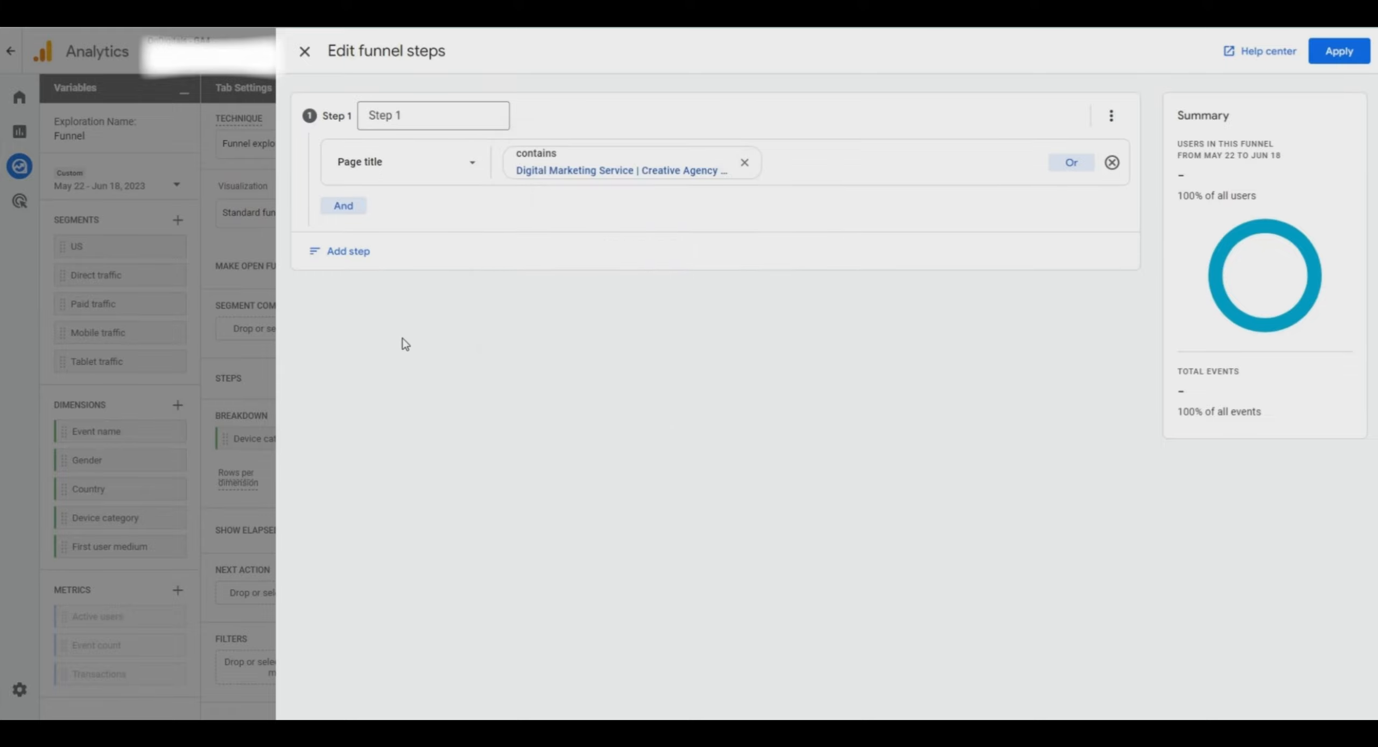
# - Add a second funnel step and name it Step 2
pyautogui.click(357, 258)
pyautogui.click(415, 297)
pyautogui.moveTo(417, 297); pyautogui.dragTo(322, 295)
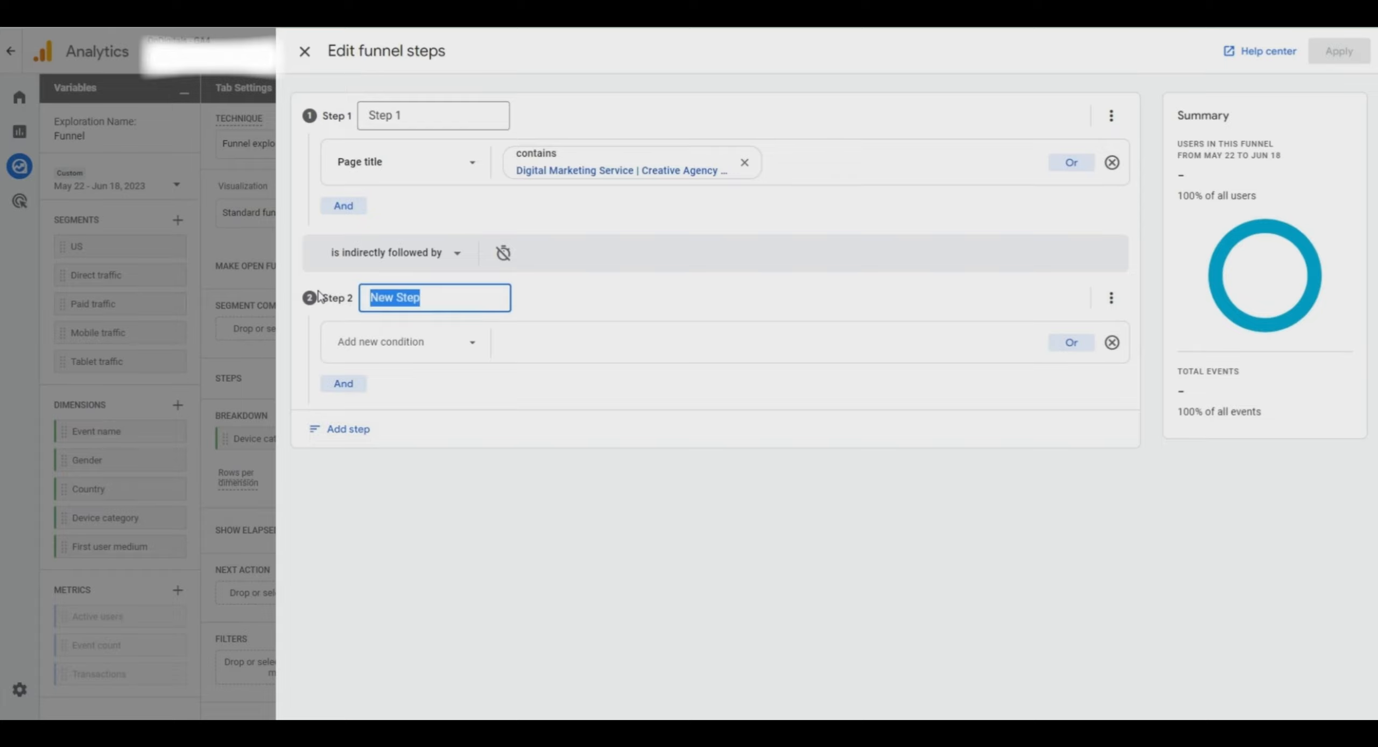
pyautogui.write('Ste')
# - Give Step 2 the condition that Page title contains "SEO Service Vietnam | Professional SEO Agency | On Digitals" and apply the funnel steps
pyautogui.click(391, 342)
pyautogui.scroll(-3, 395, 508)
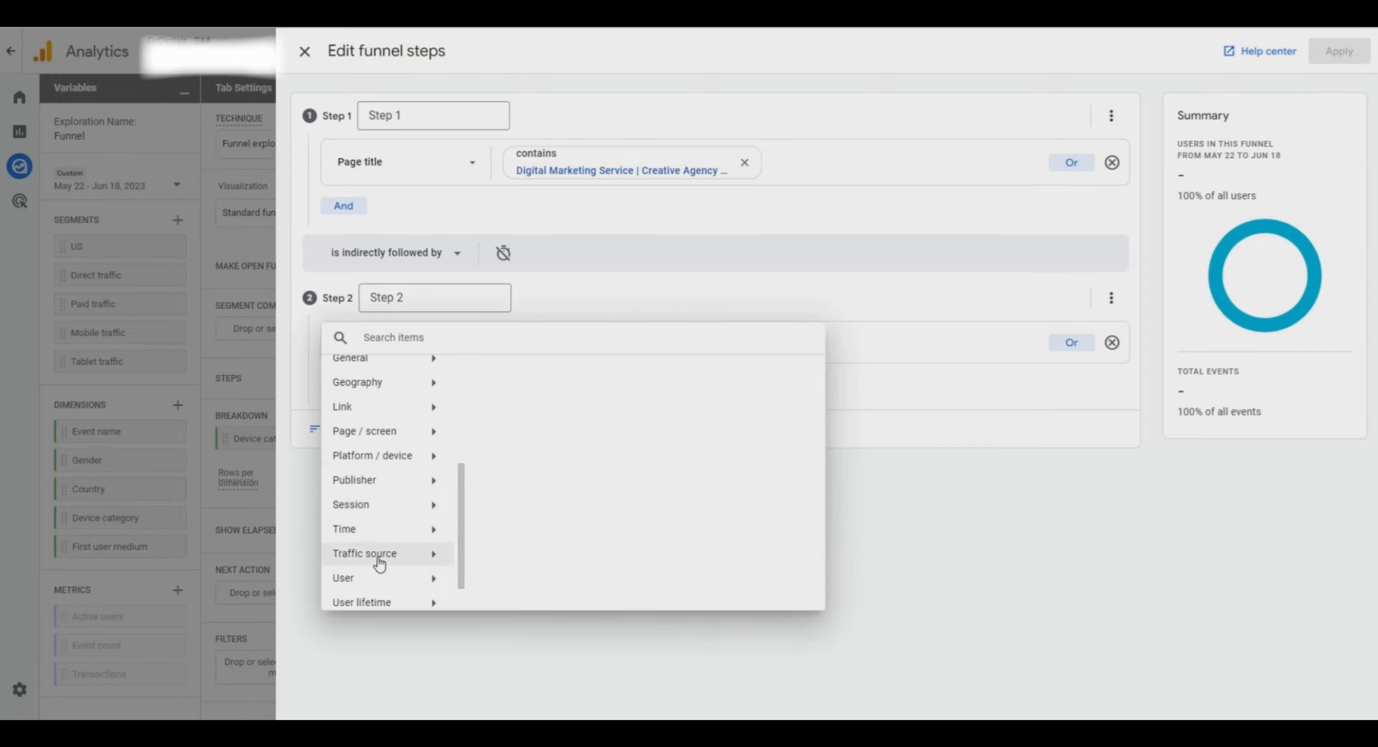
pyautogui.scroll(-1, 372, 516)
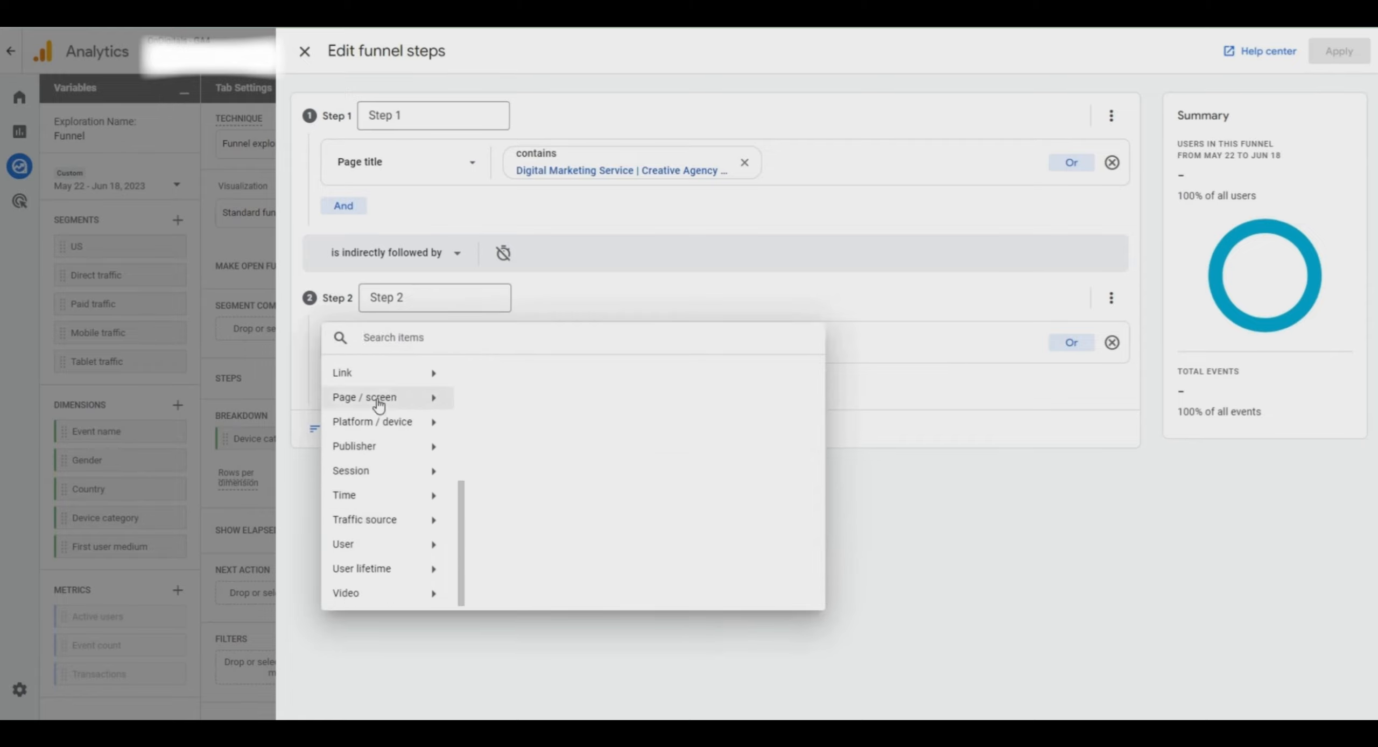
pyautogui.click(379, 401)
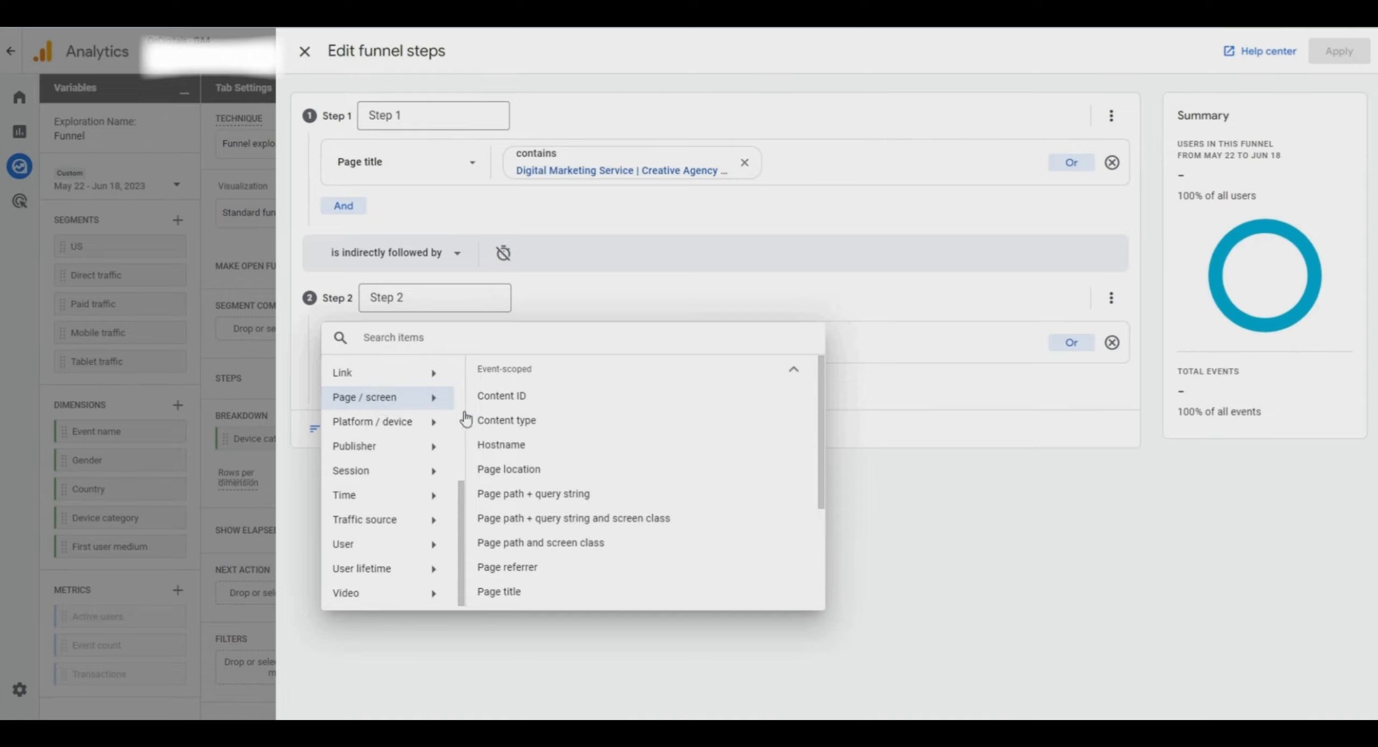
pyautogui.click(508, 592)
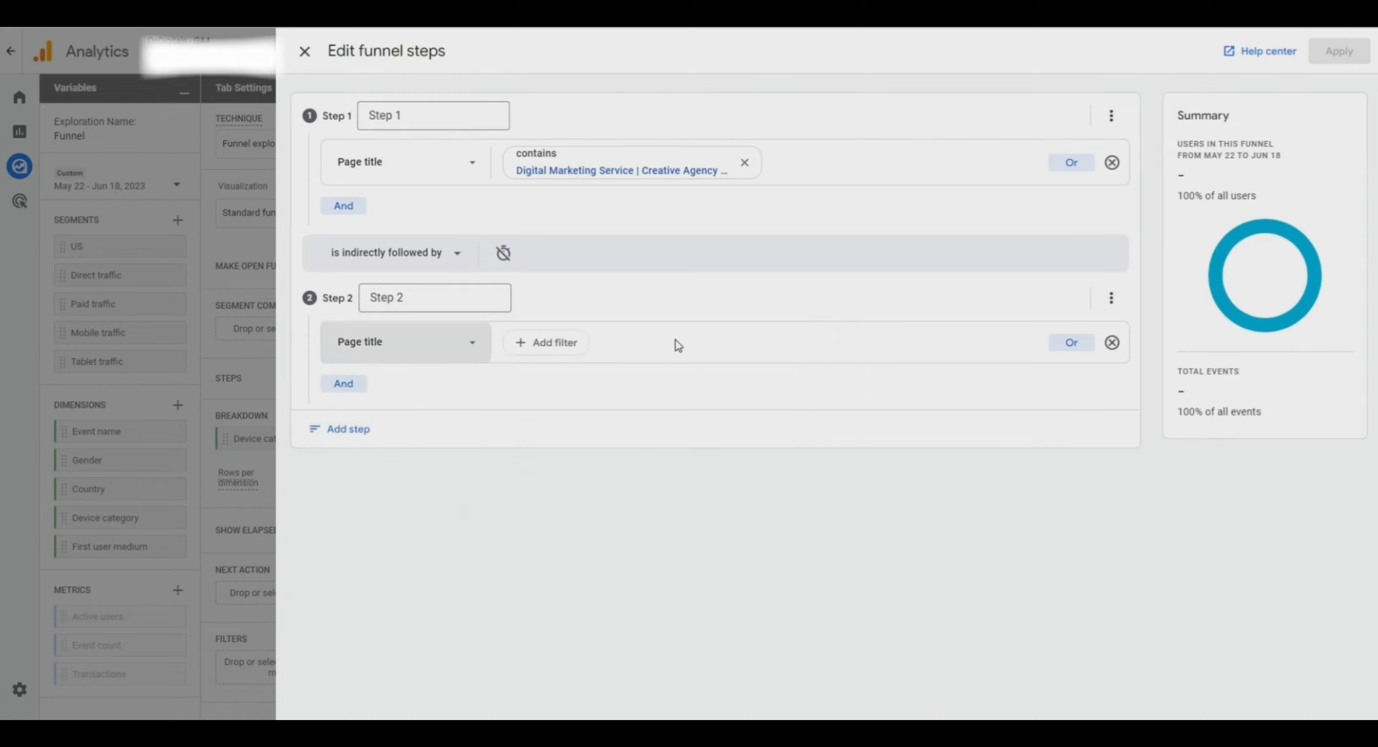
pyautogui.click(554, 343)
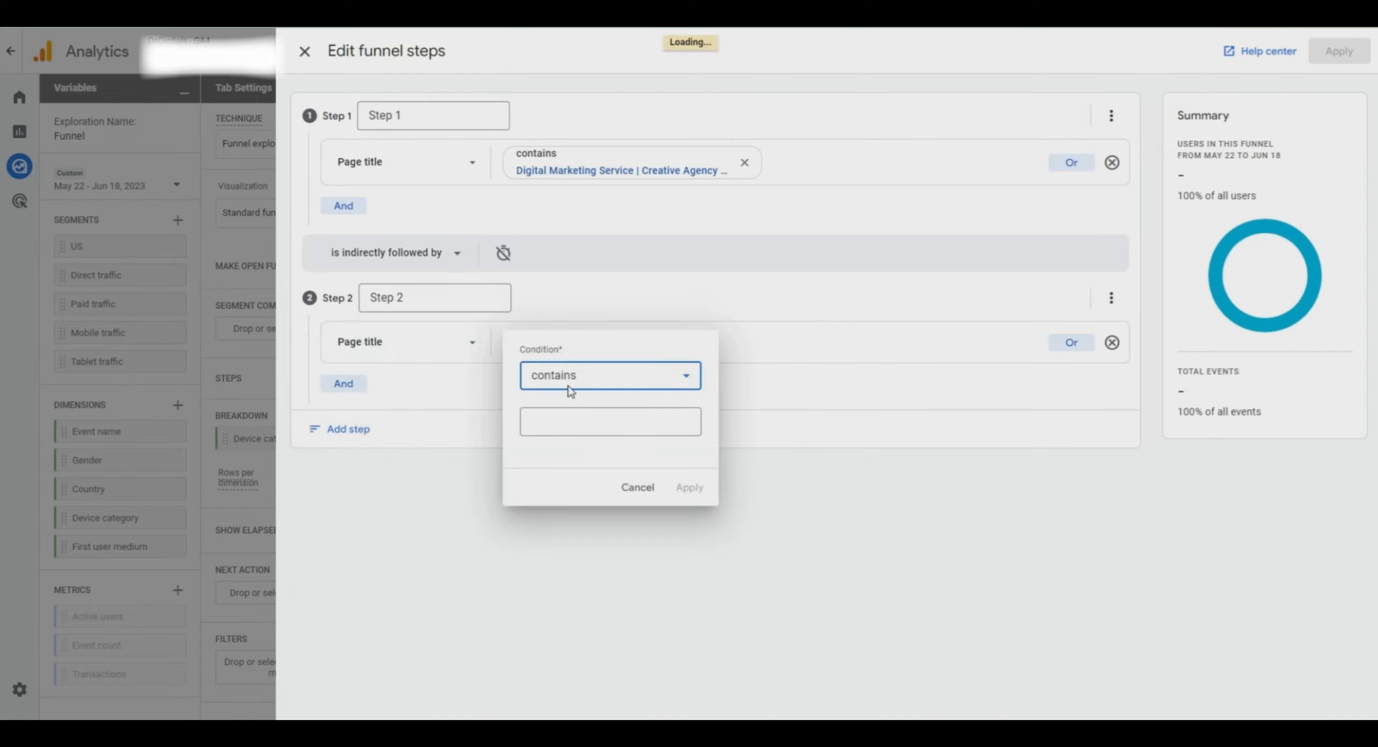
pyautogui.click(579, 421)
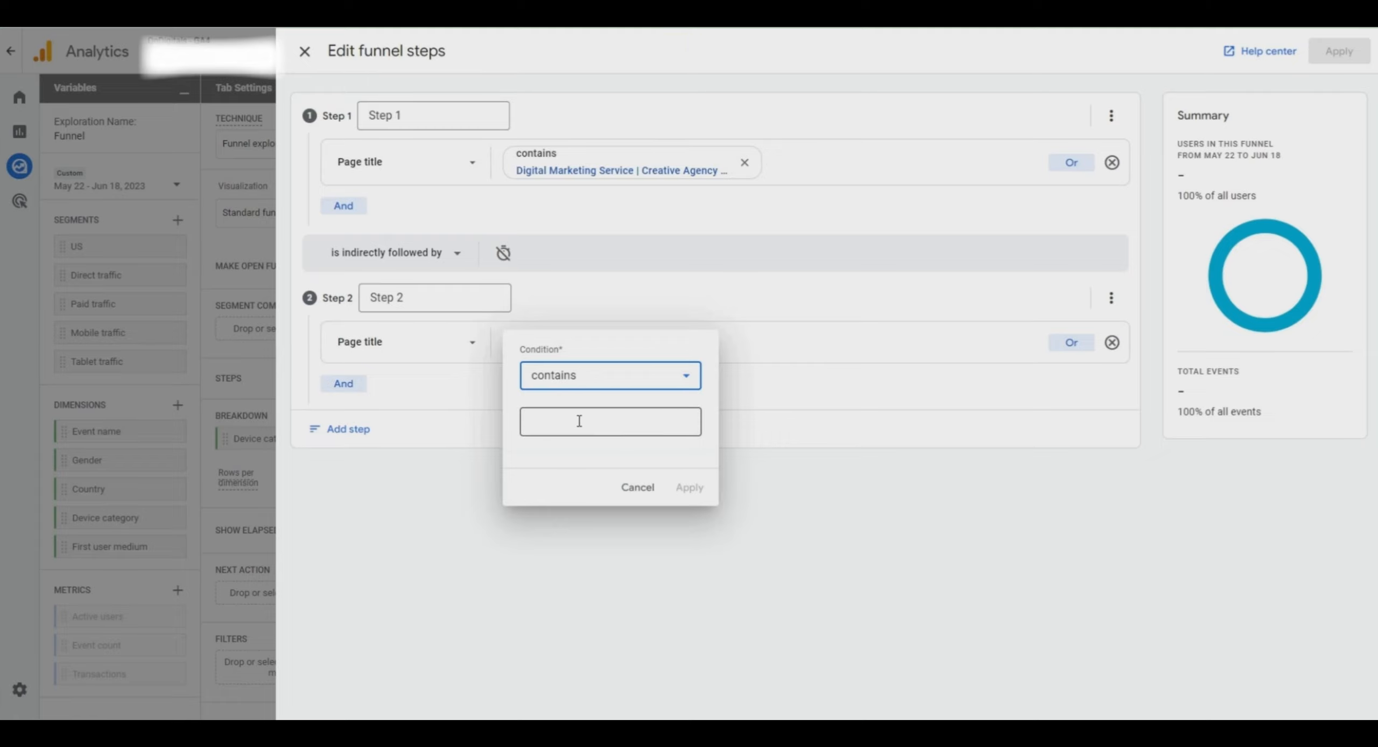
pyautogui.scroll(-3, 607, 462)
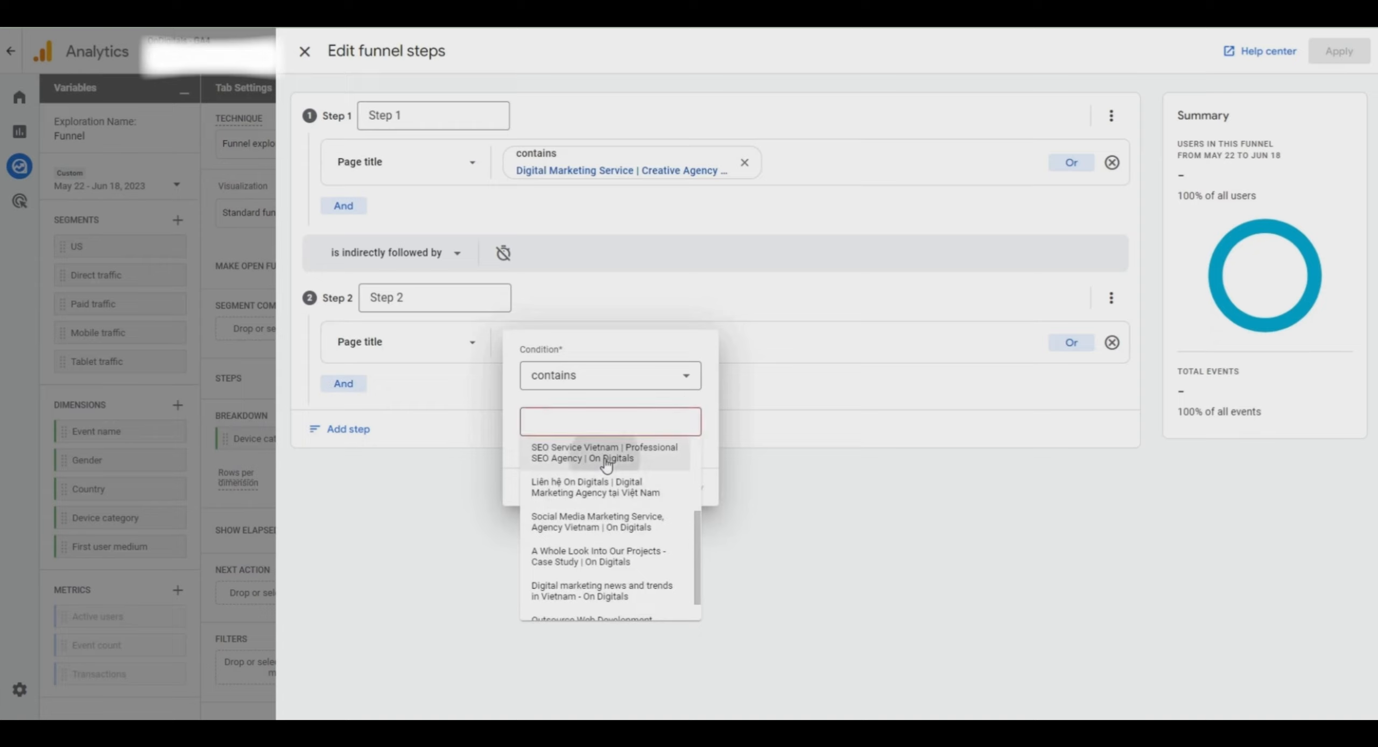
pyautogui.click(608, 462)
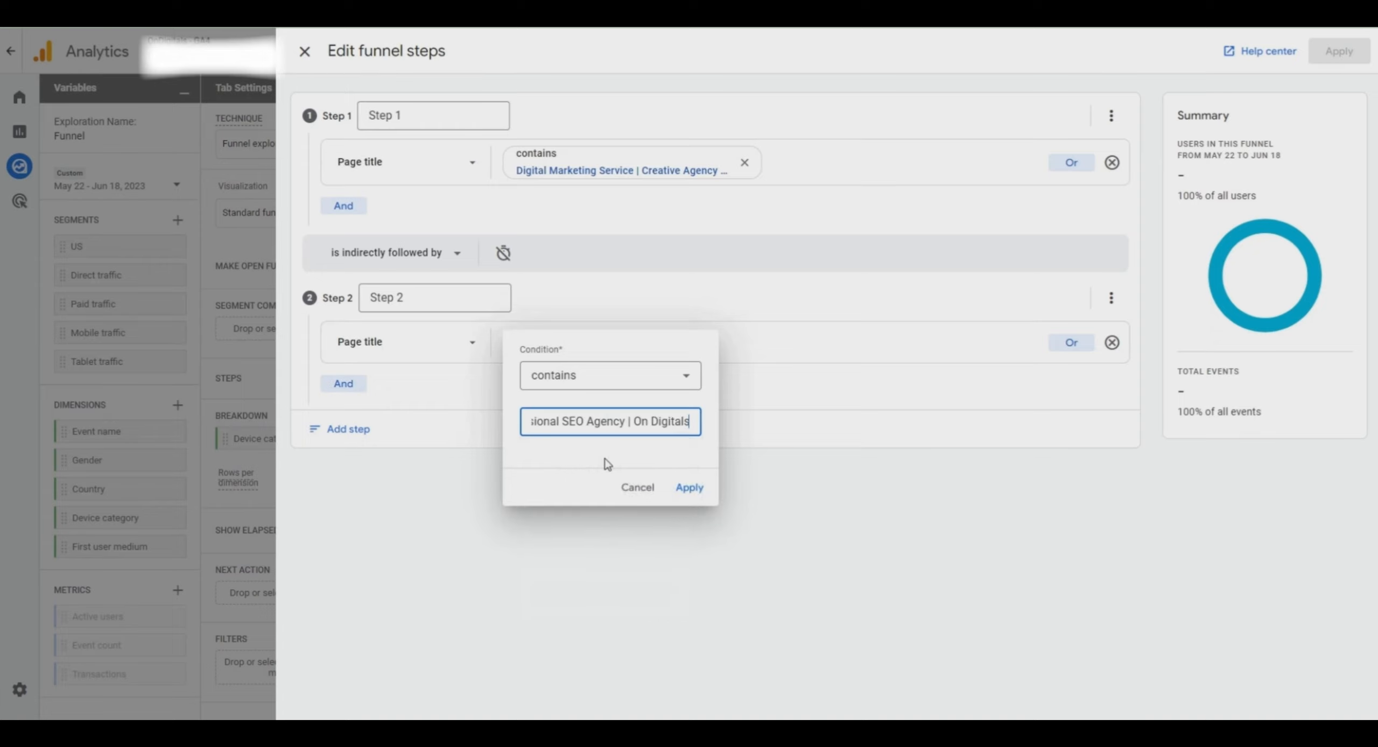
pyautogui.click(688, 487)
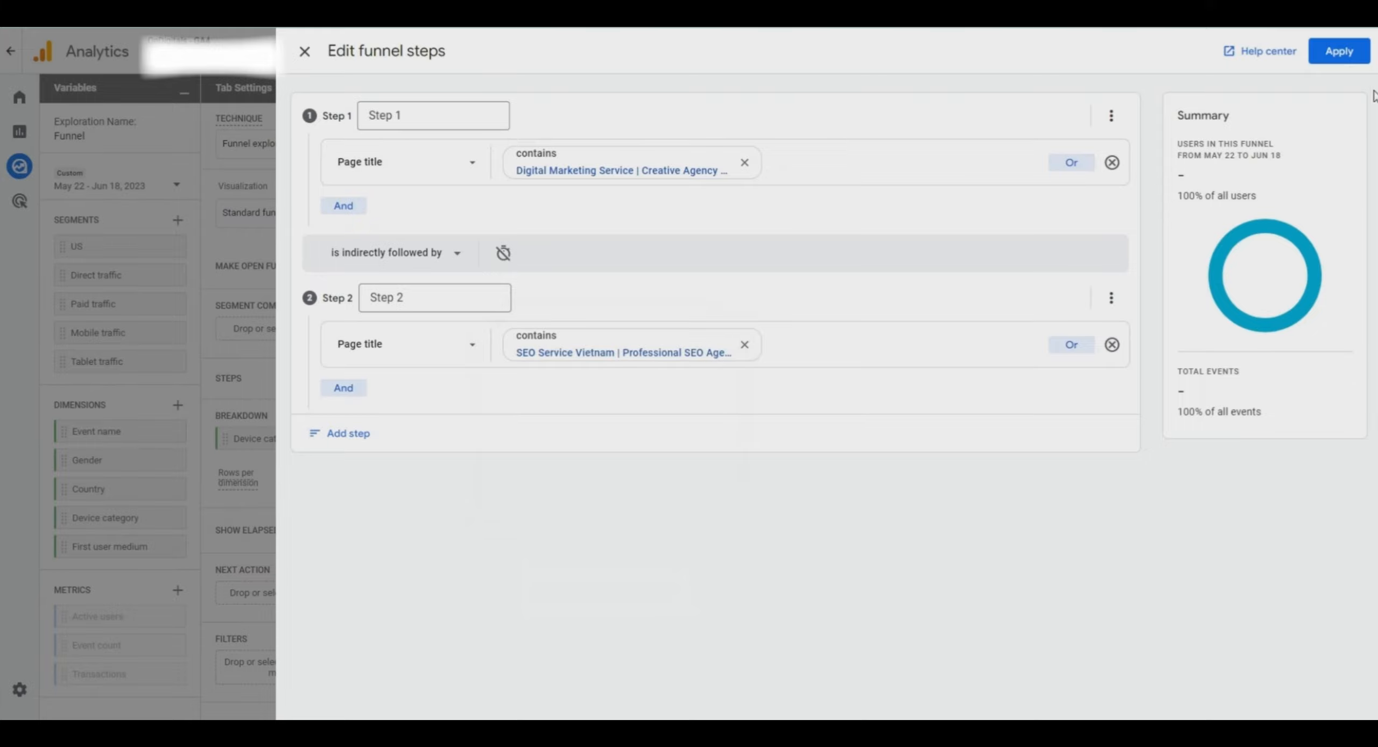
pyautogui.click(1339, 52)
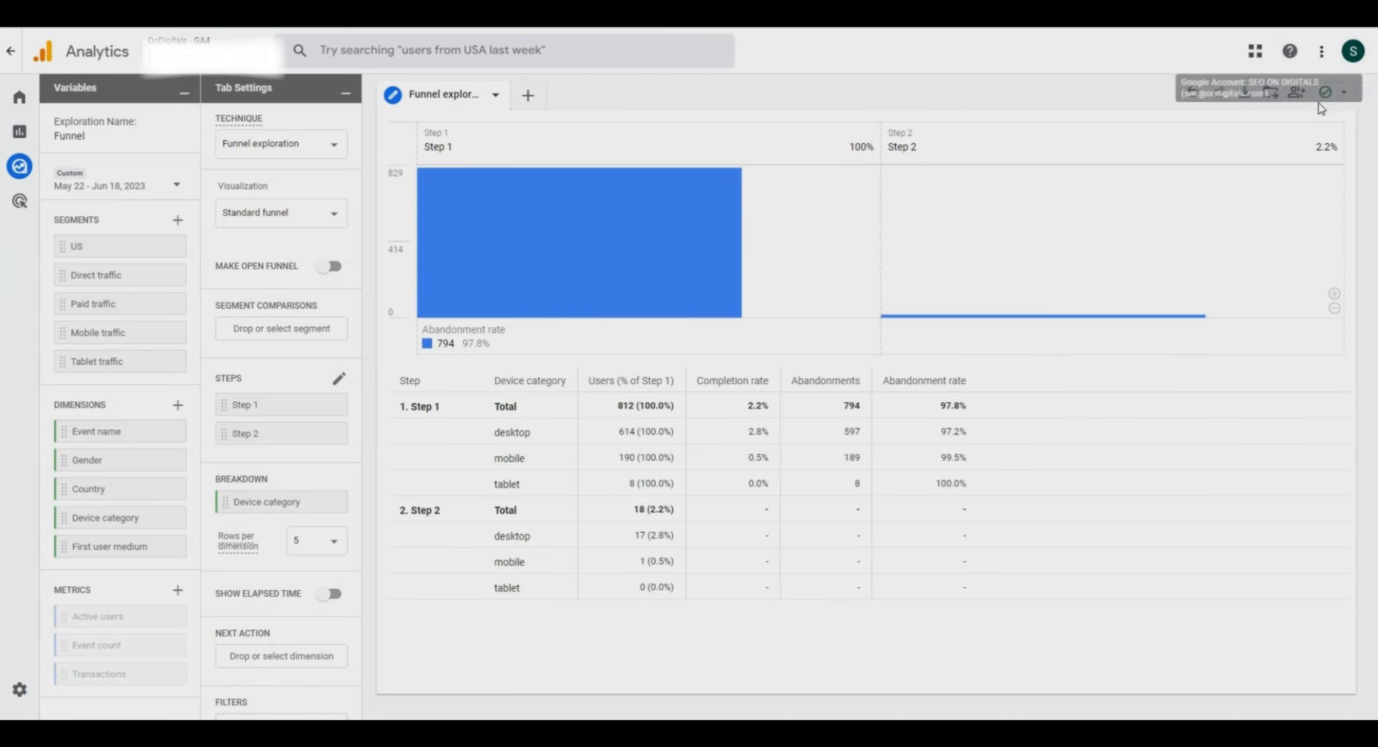
pyautogui.moveTo(1031, 320)
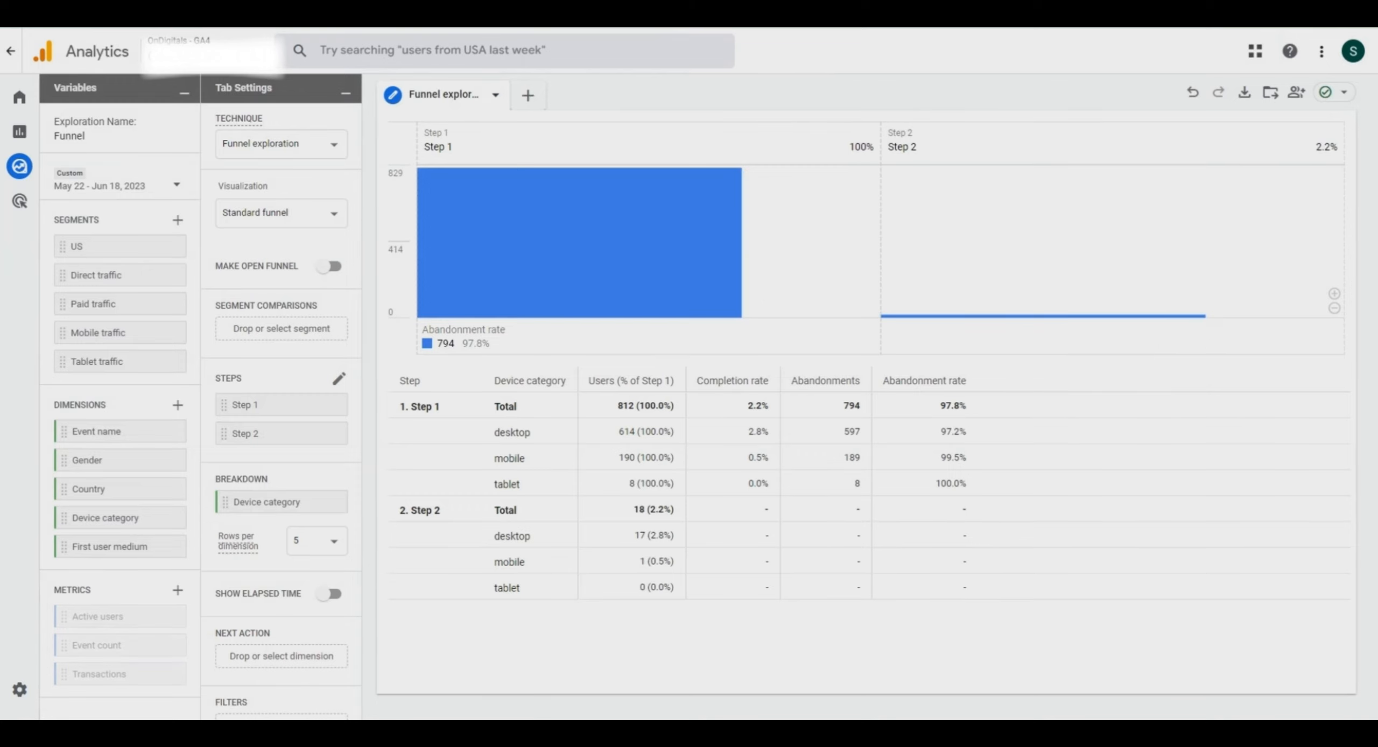
# - Leave the funnel, create a Path exploration, and start its path over to clear the default nodes
pyautogui.click(11, 51)
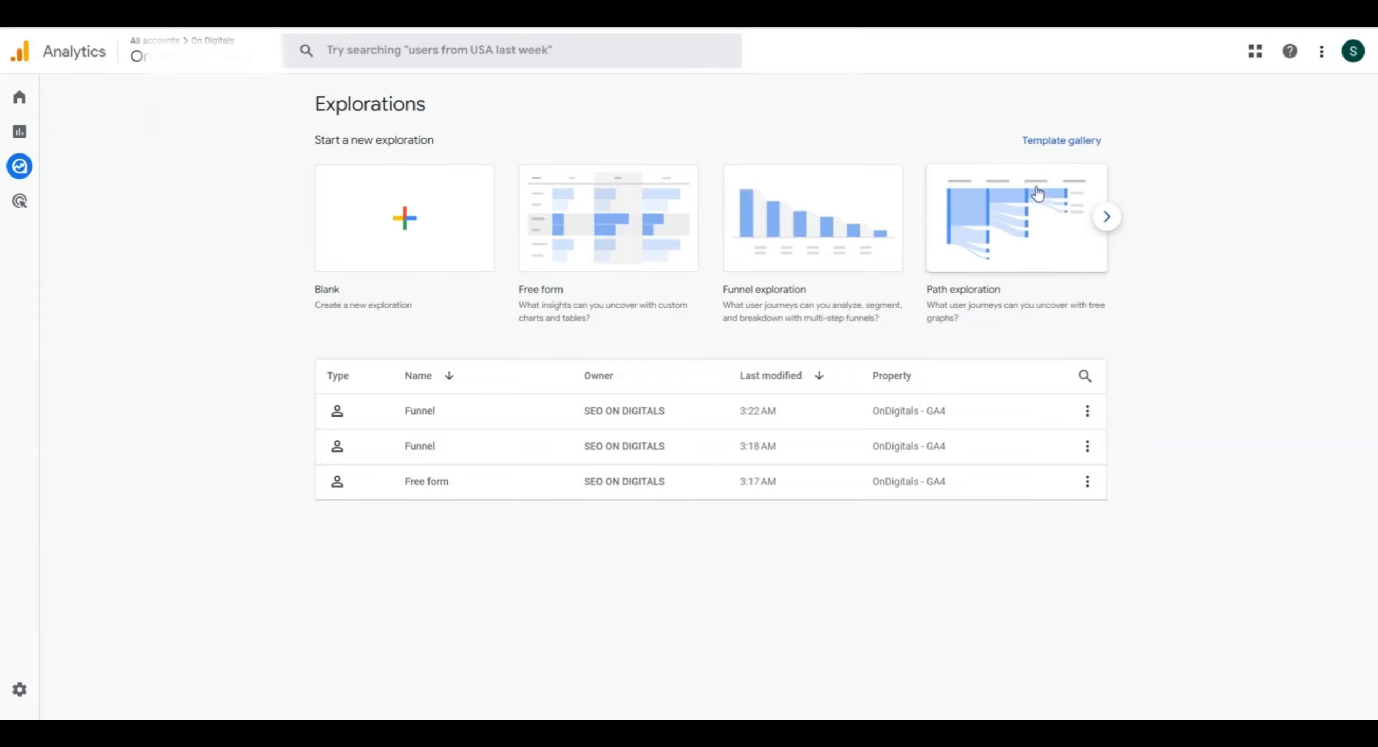
pyautogui.click(1007, 241)
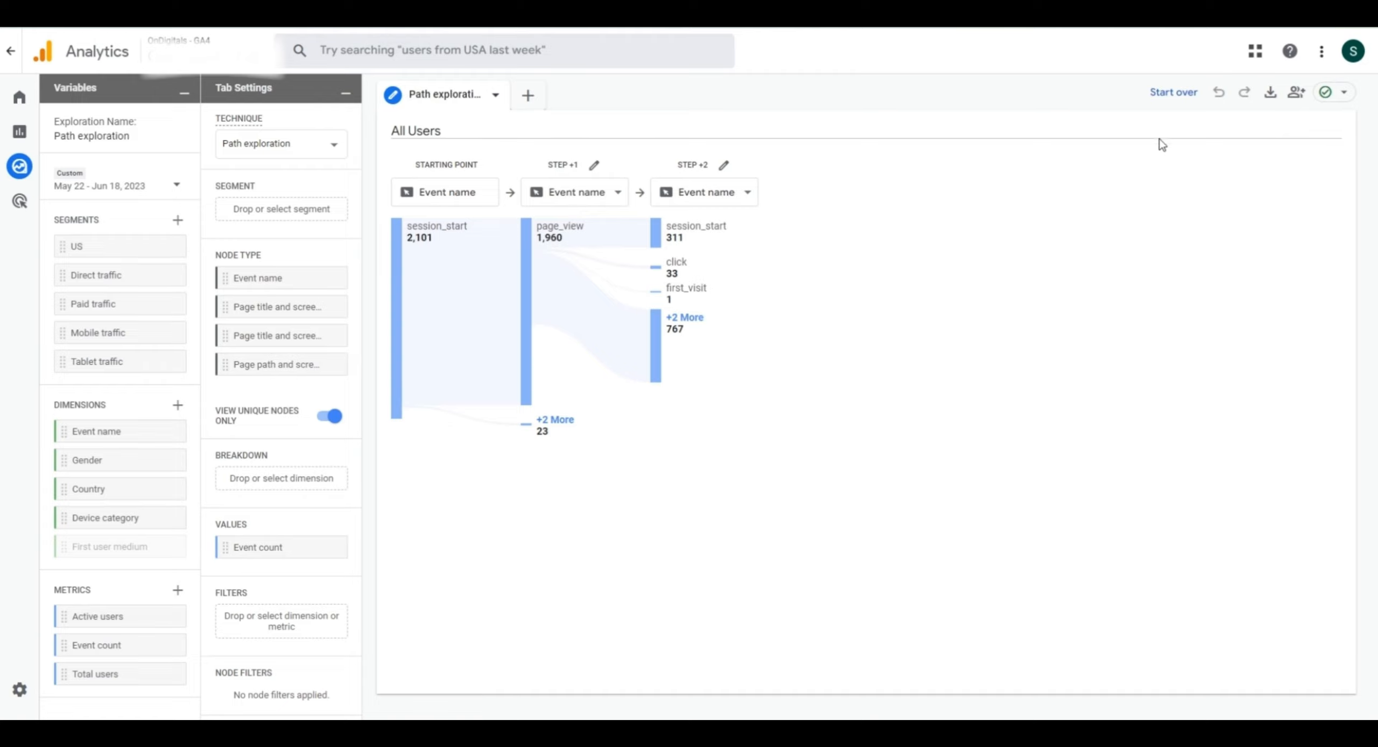
pyautogui.click(1160, 102)
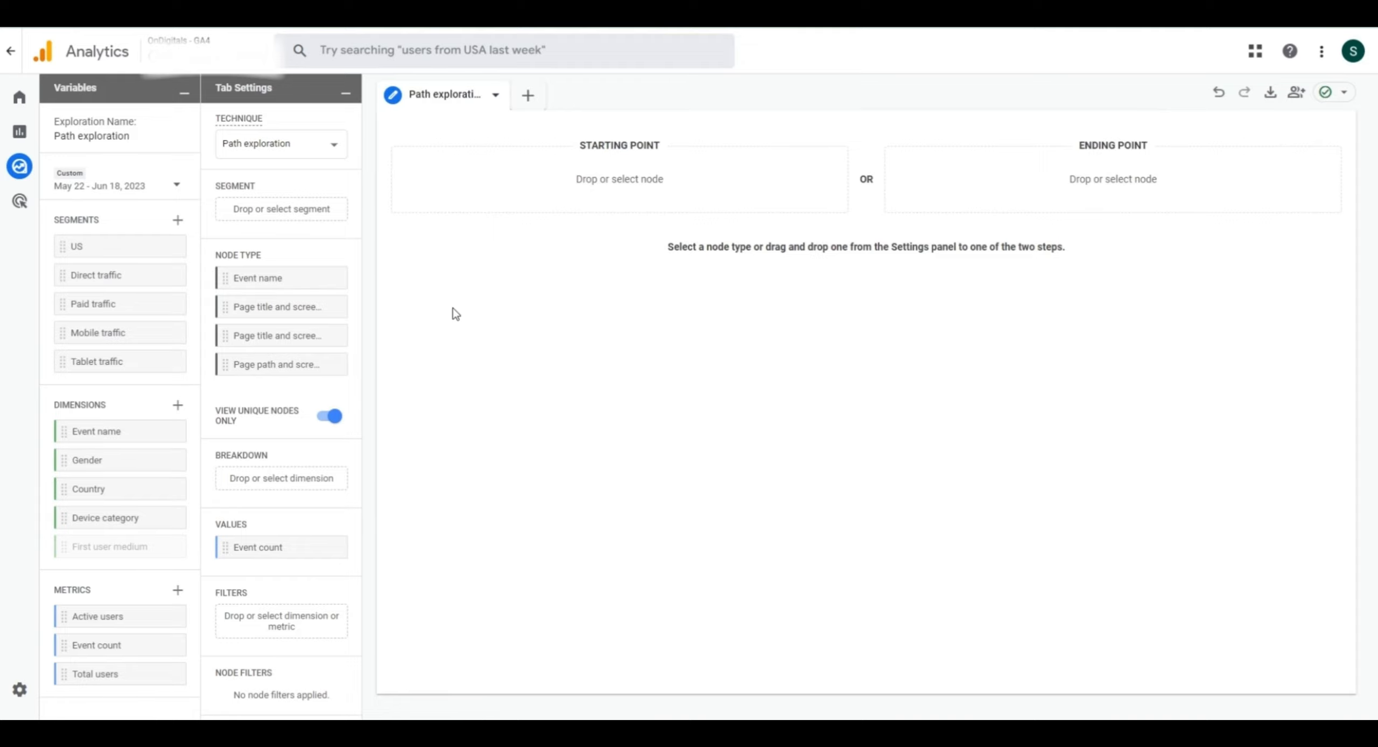
# - Set the path's starting point to the Page title and screen name "Digital Marketing Service | Creative Agency Vietnam | On Digitals"
pyautogui.moveTo(302, 307); pyautogui.dragTo(646, 193)
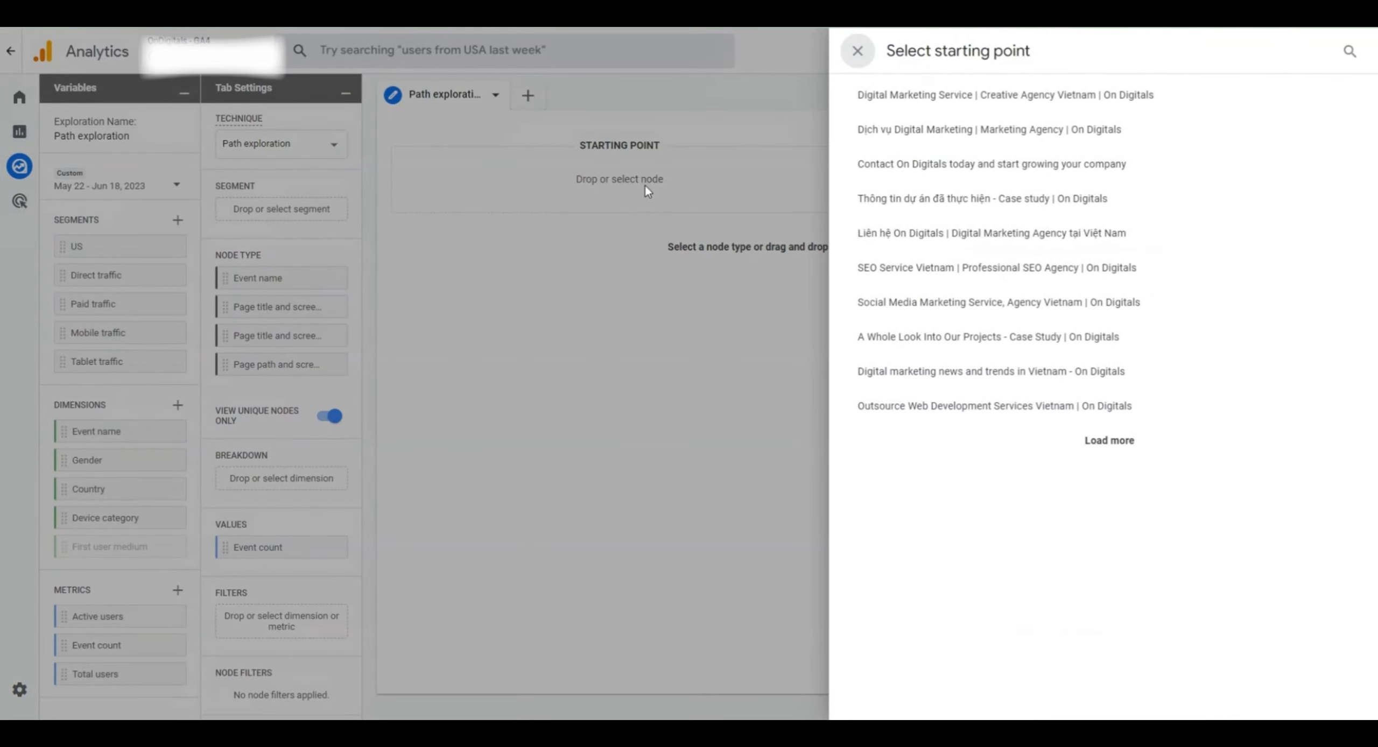
pyautogui.click(1056, 101)
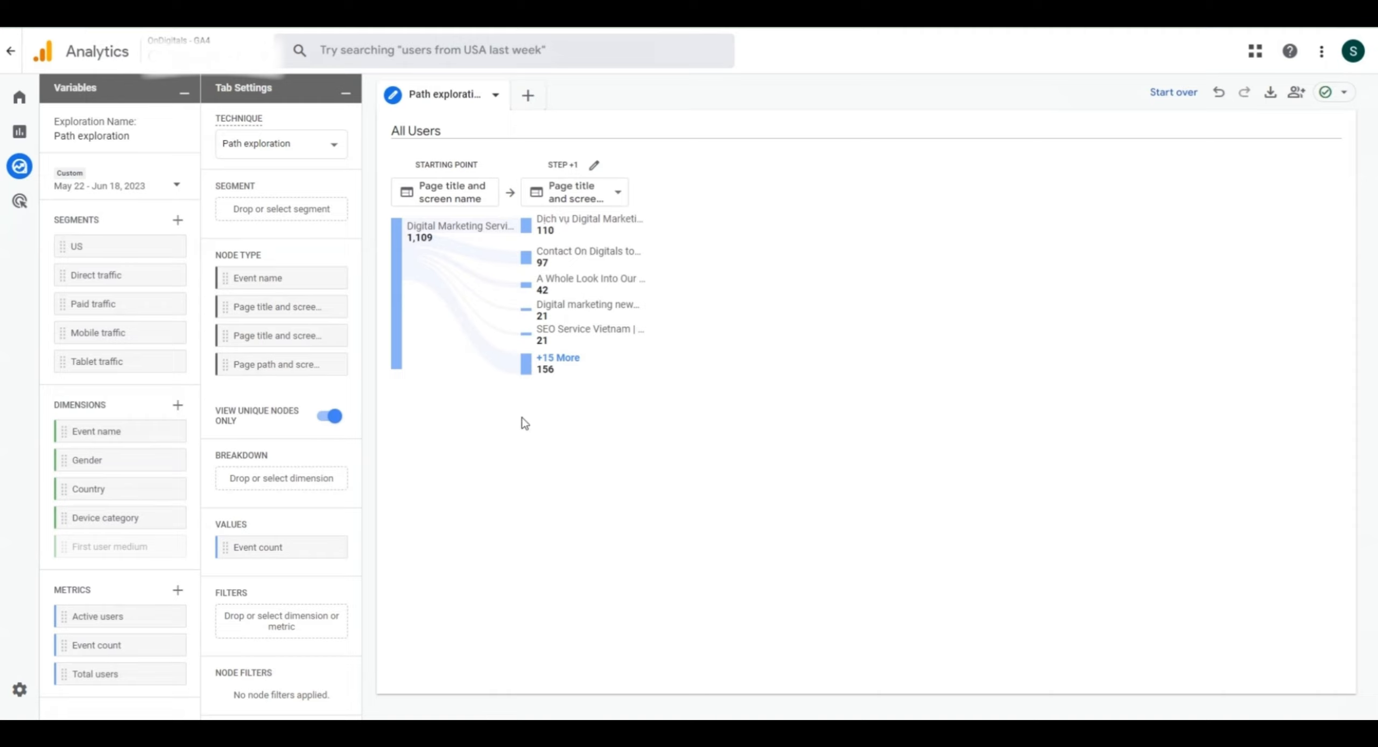
pyautogui.moveTo(444, 235)
pyautogui.moveTo(557, 229)
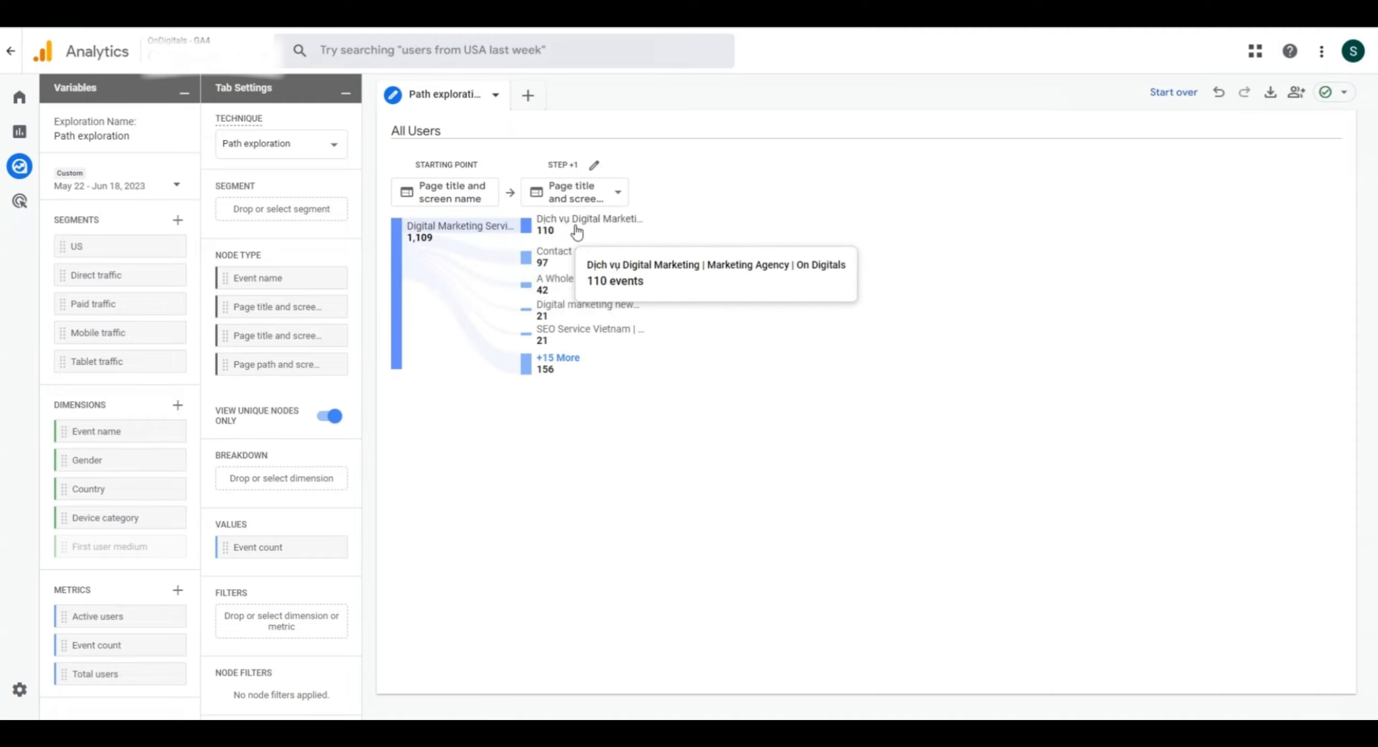
pyautogui.moveTo(568, 255)
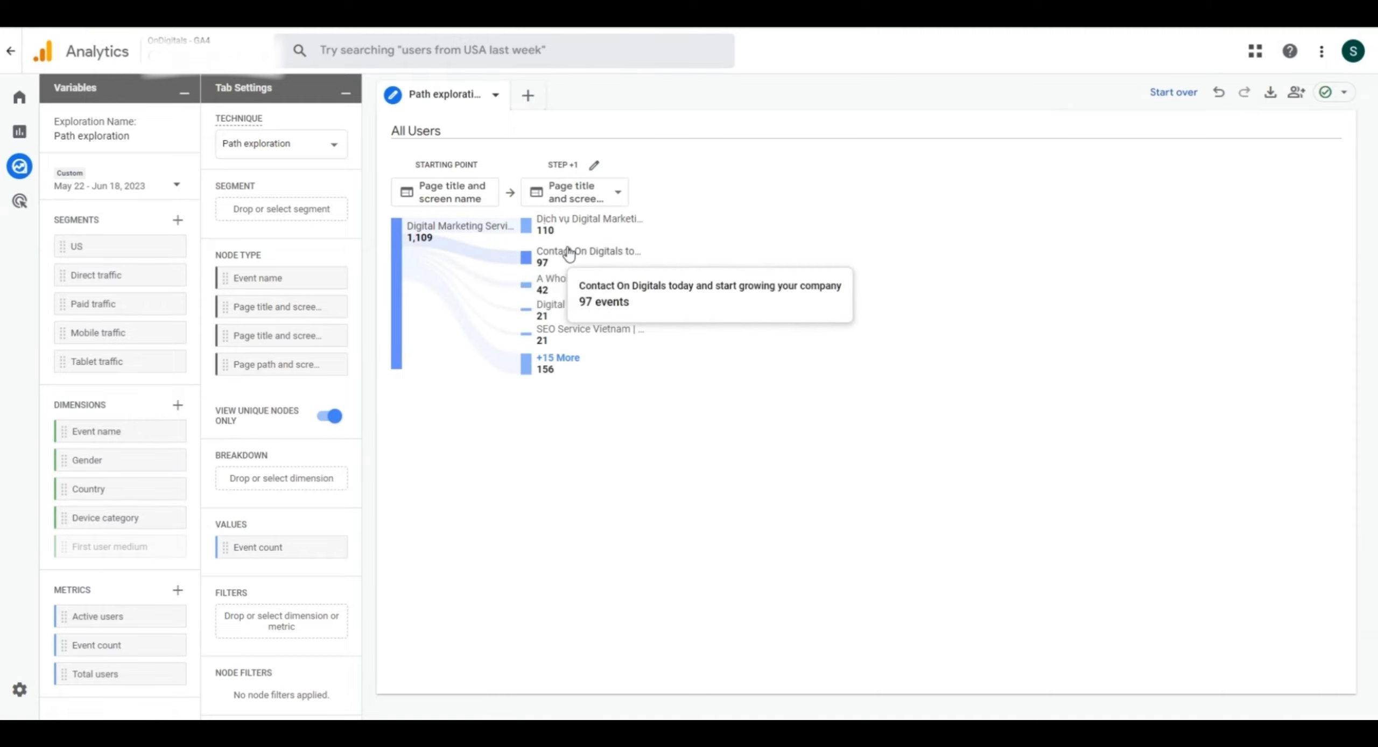
pyautogui.moveTo(561, 285)
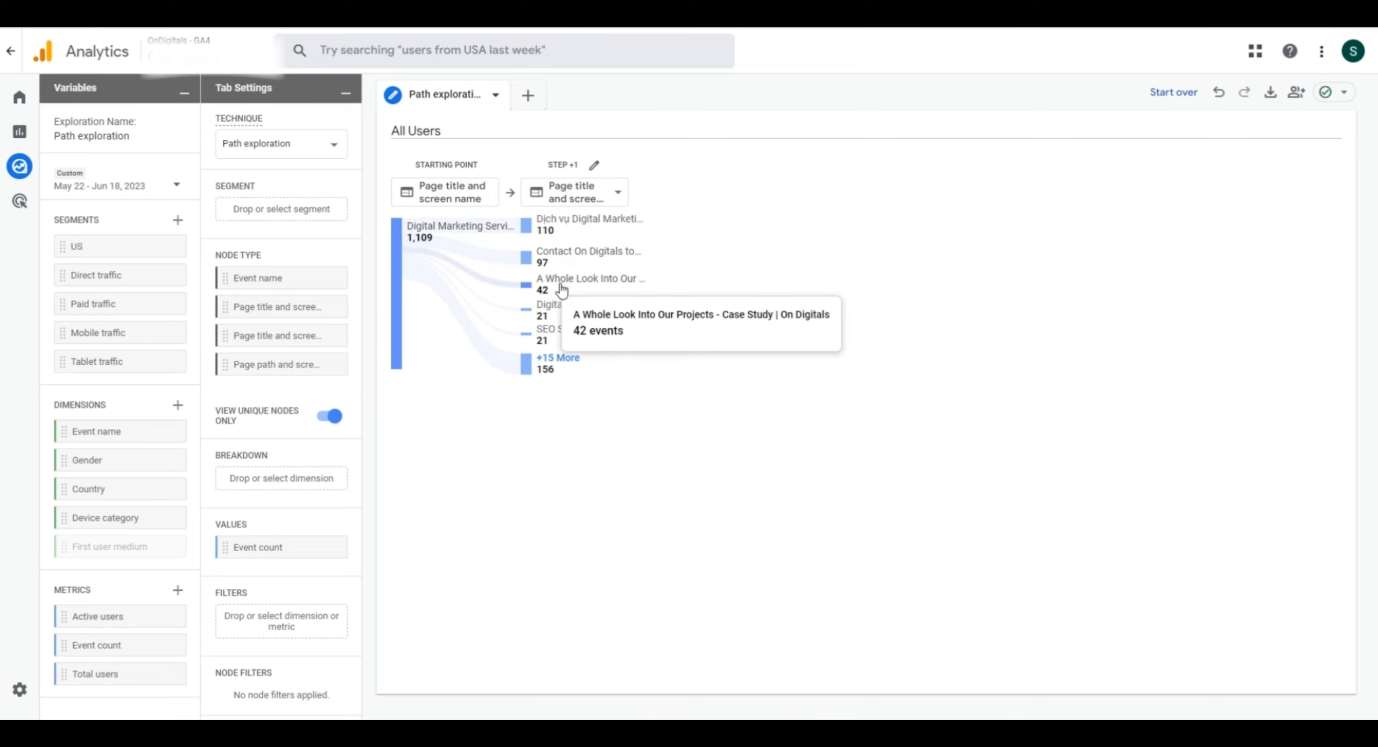